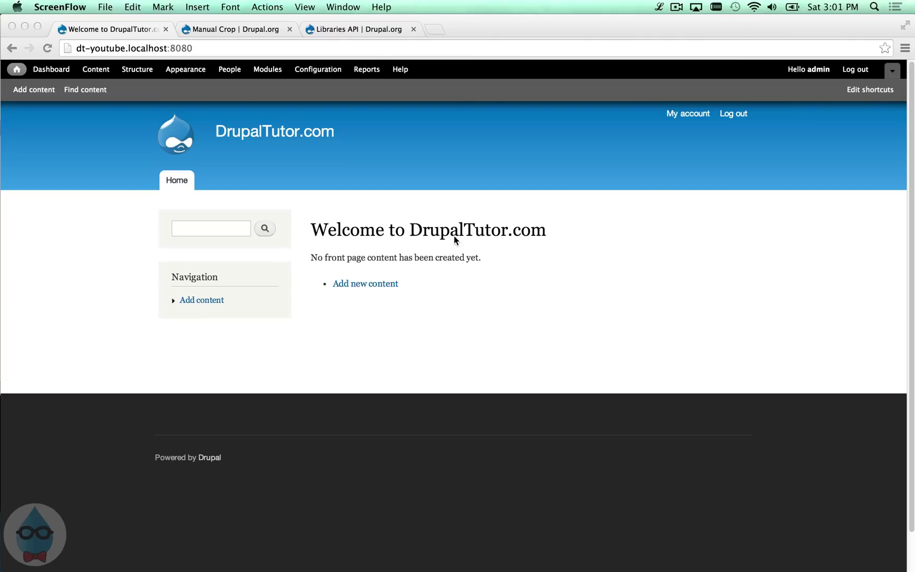
Start a new Article and give it the title "Test".
left_click(90, 99)
left_click(23, 91)
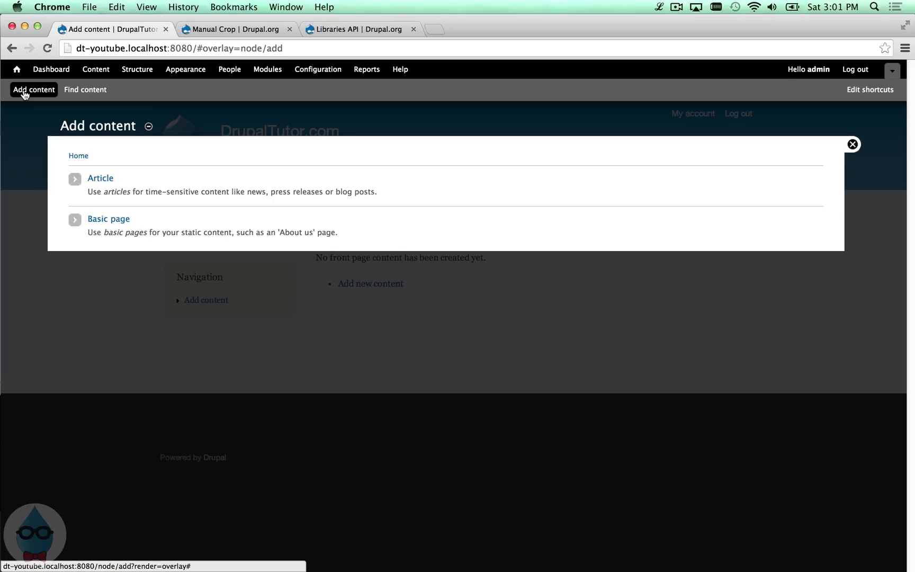
left_click(91, 178)
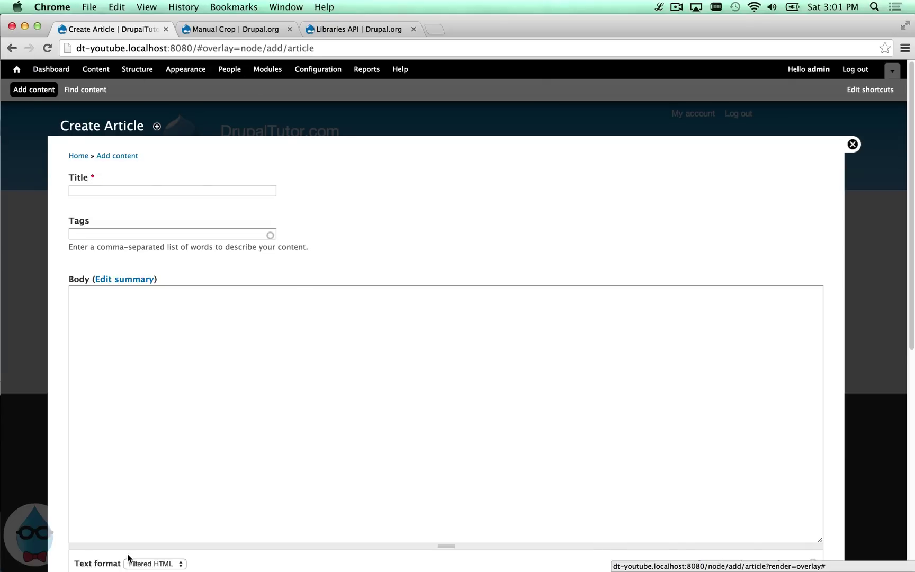
scroll(106, 301, "down", 5)
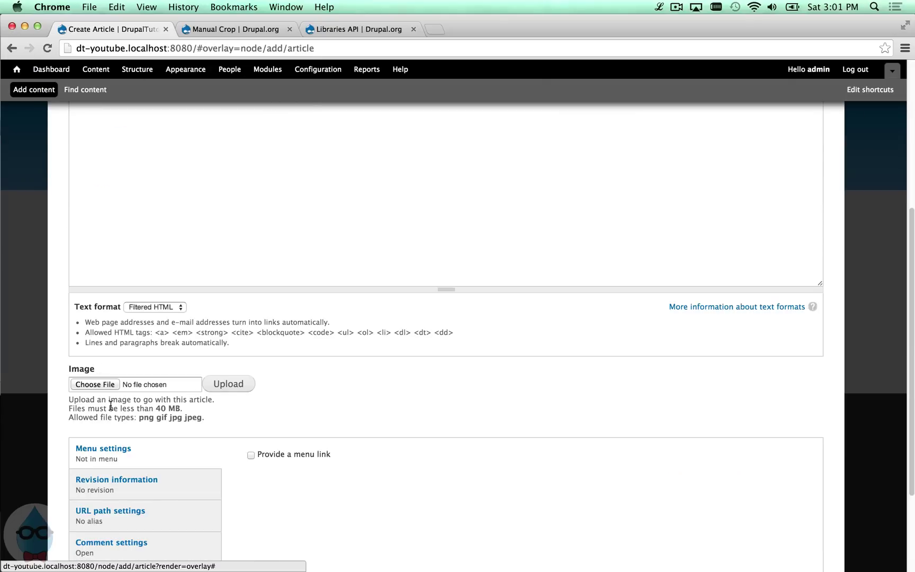
scroll(117, 410, "up", 5)
left_click(103, 190)
type("Test")
Upload IMG_7658.jpg from the festifools folder as the article's image and save the article.
scroll(159, 228, "down", 5)
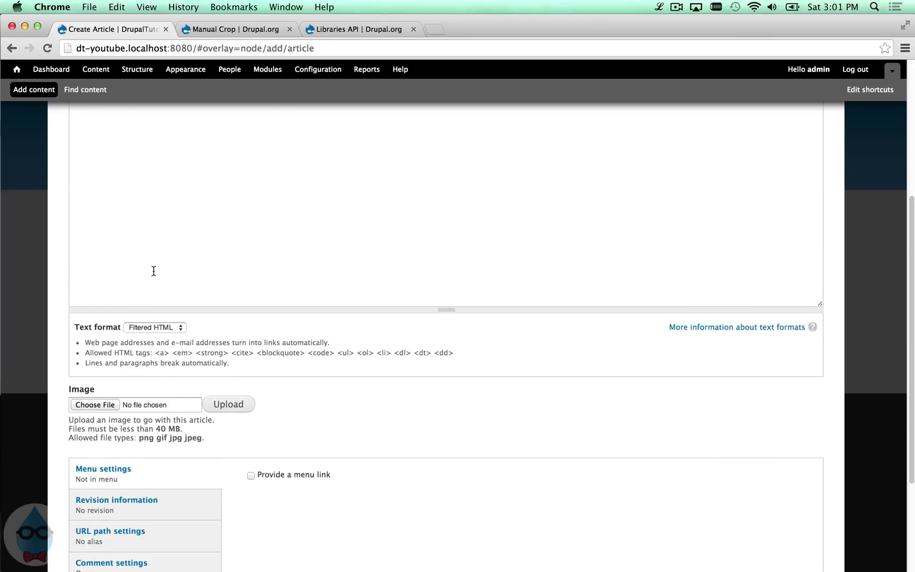
scroll(156, 266, "down", 2)
left_click(98, 323)
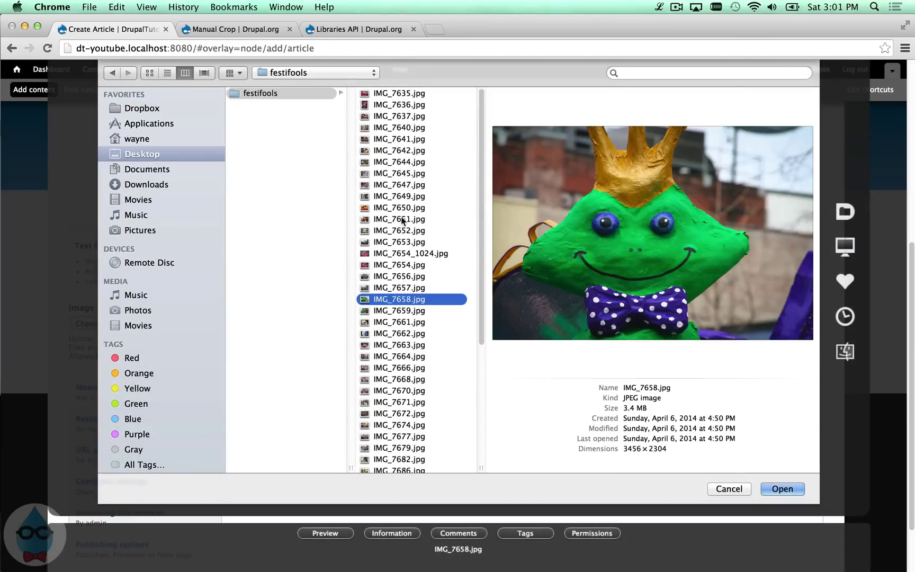
left_click(785, 488)
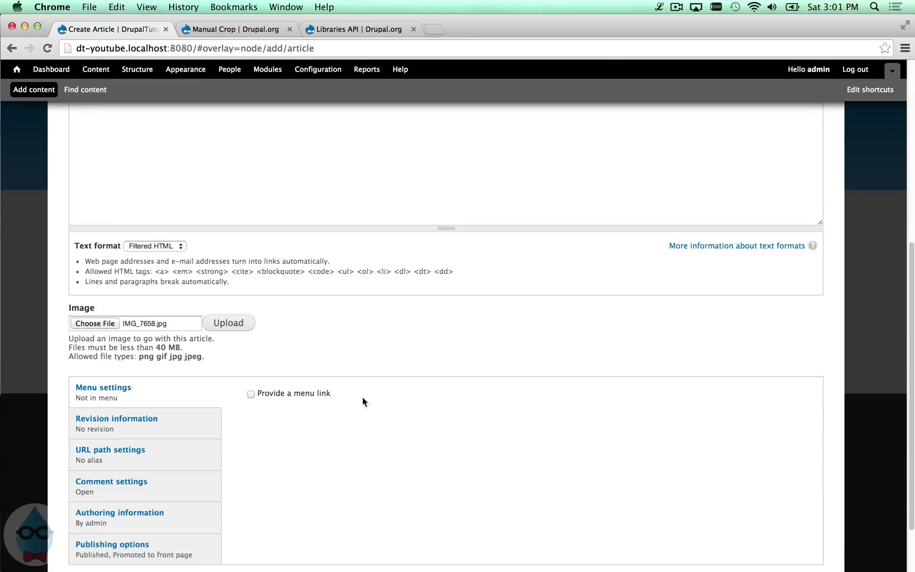
left_click(230, 324)
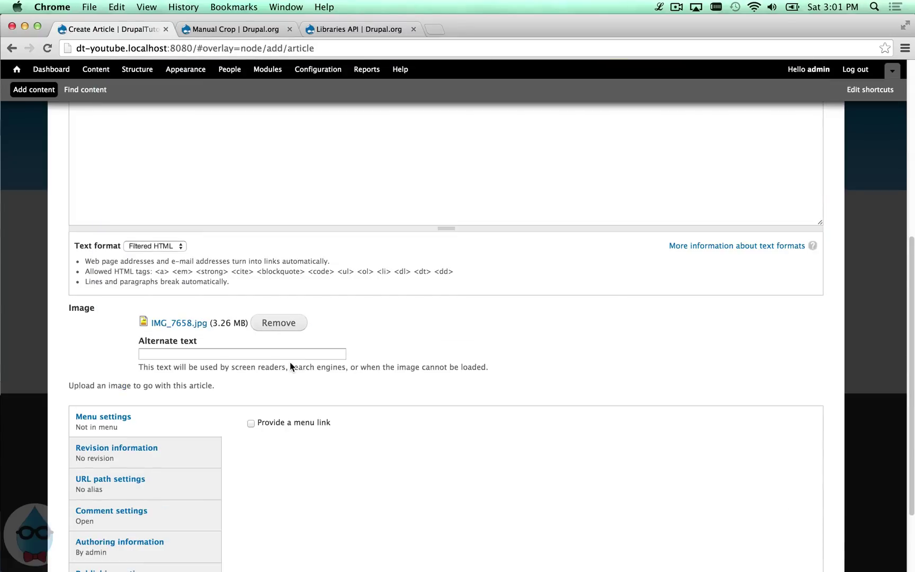
scroll(190, 373, "down", 3)
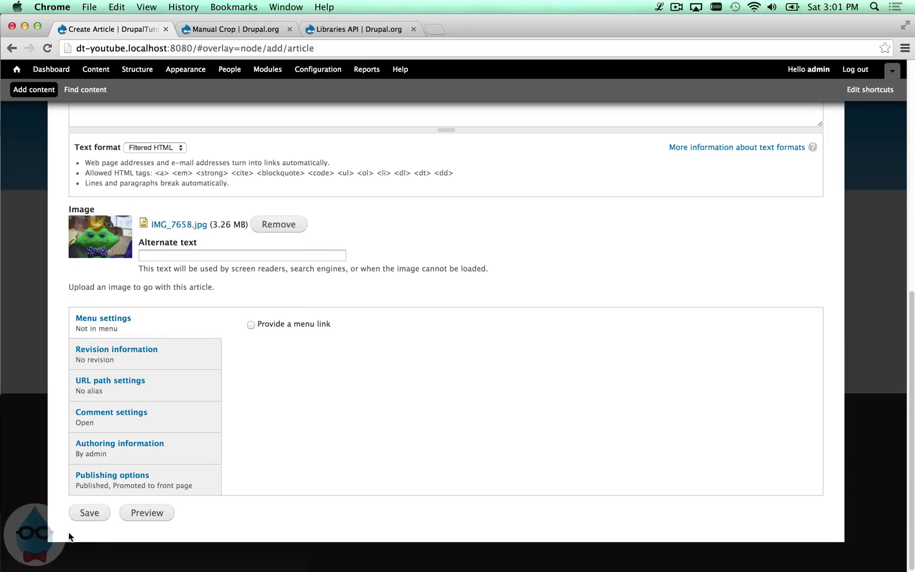
left_click(86, 513)
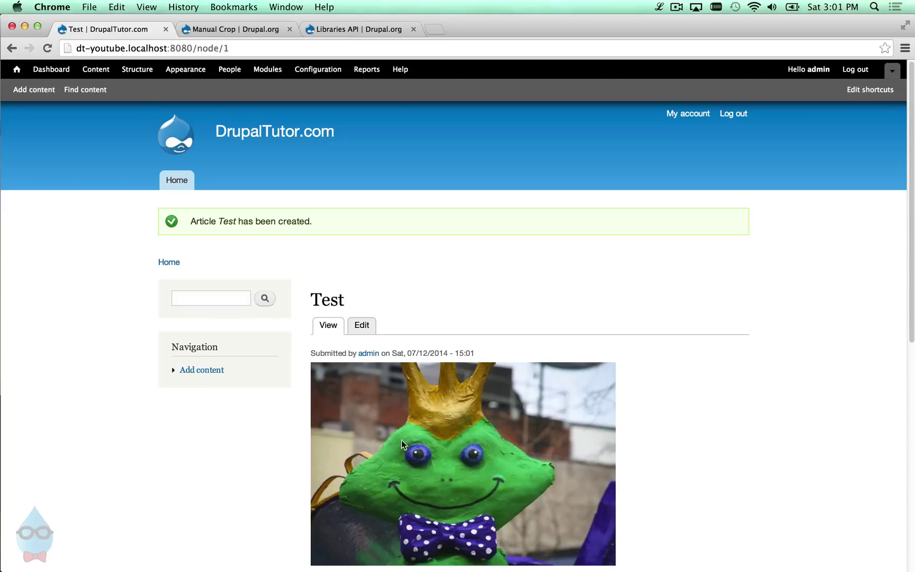
Open the Test article for editing, examine the options of its image field, and close the form without saving.
left_click(362, 325)
scroll(325, 367, "down", 5)
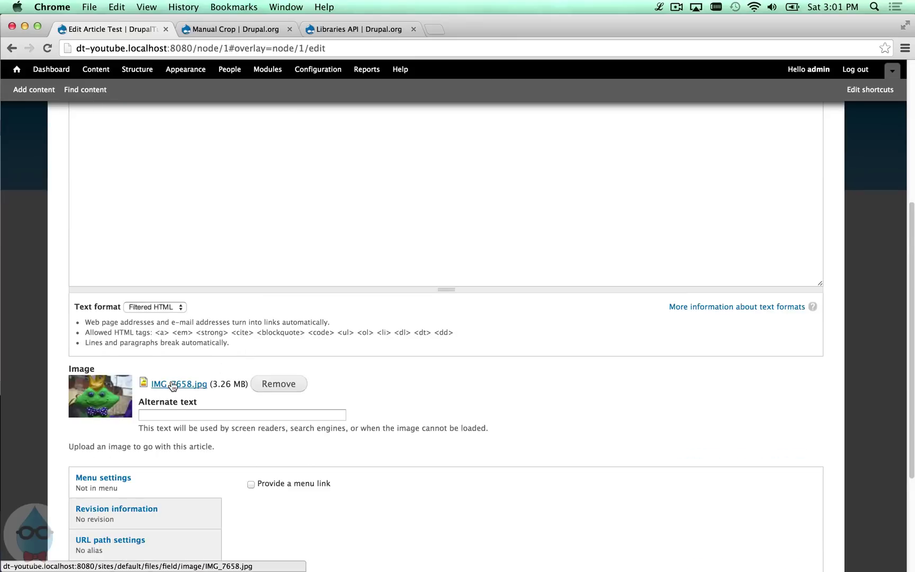
scroll(177, 384, "down", 1)
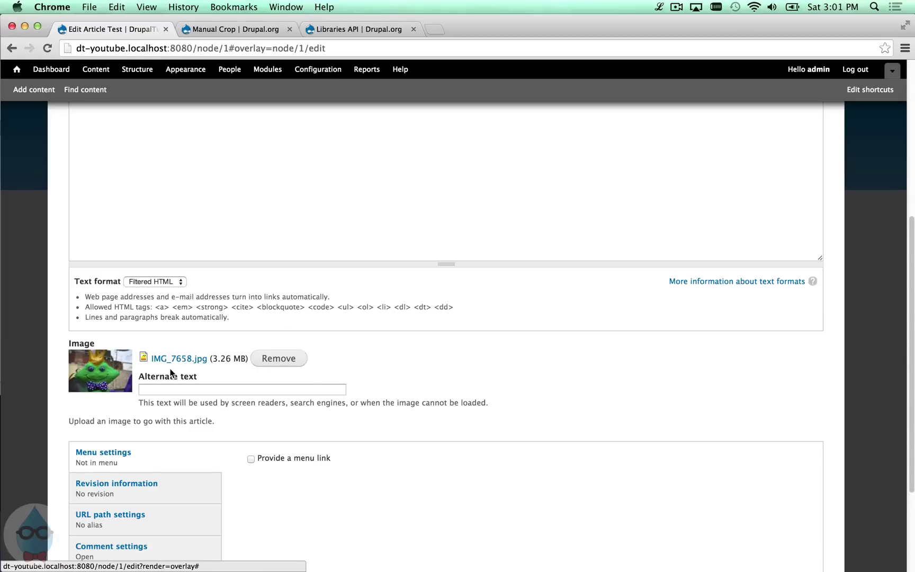
scroll(235, 433, "up", 6)
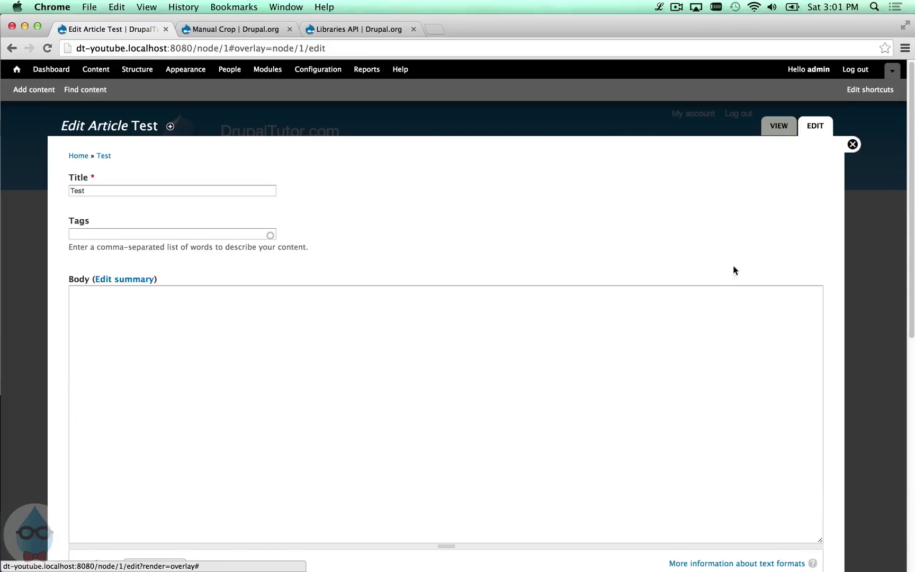
left_click(852, 144)
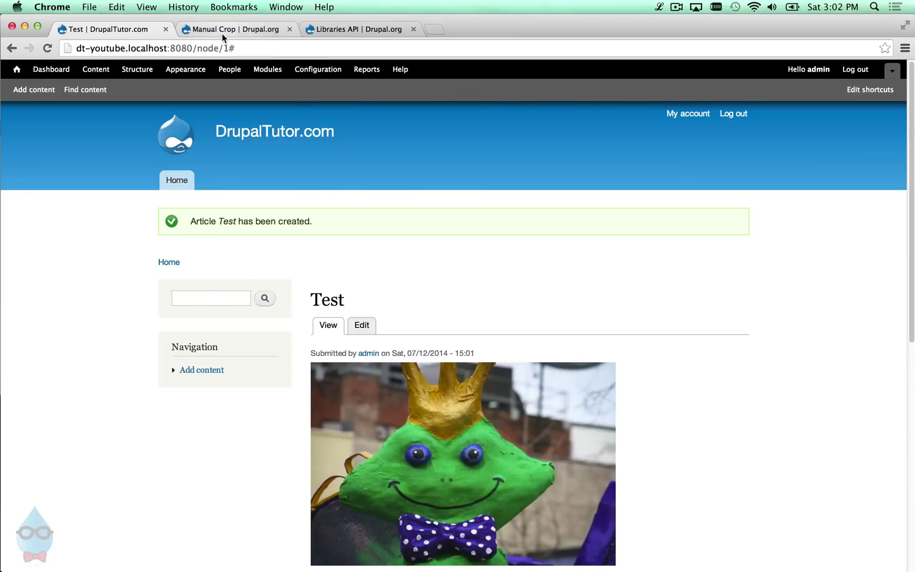
Copy the download link of the Manual Crop 7.x-1.4 tar.gz release from its Drupal.org project page.
left_click(223, 31)
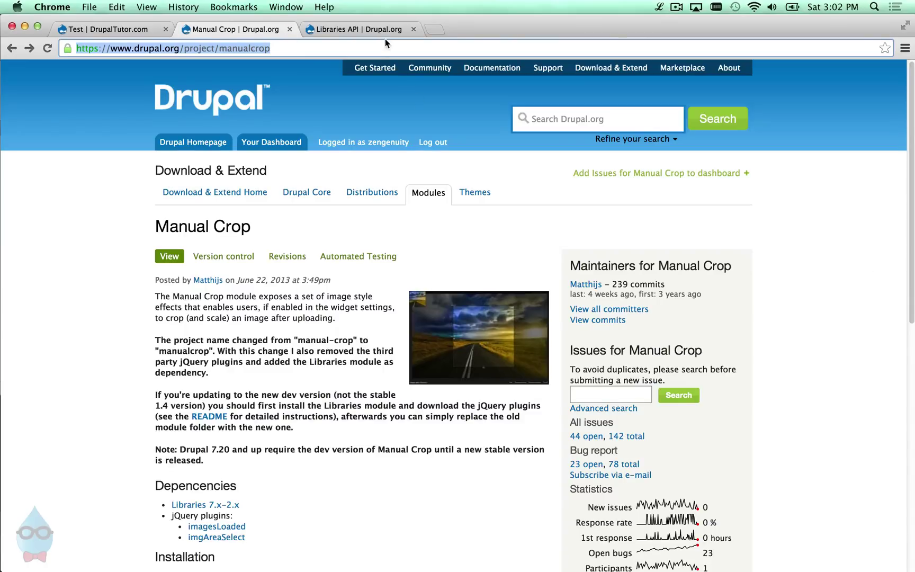
left_click(366, 30)
left_click(222, 29)
scroll(269, 522, "down", 5)
scroll(276, 507, "down", 4)
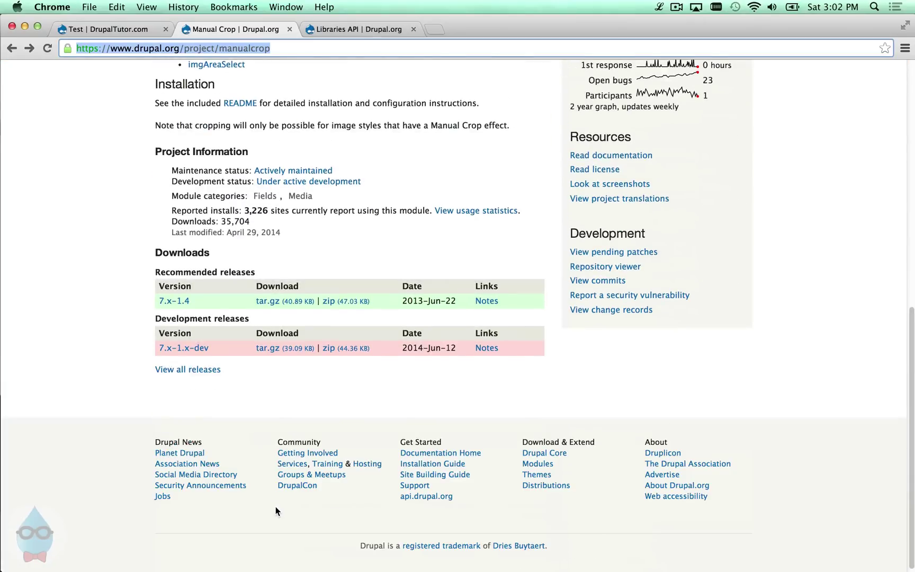
right_click(274, 311)
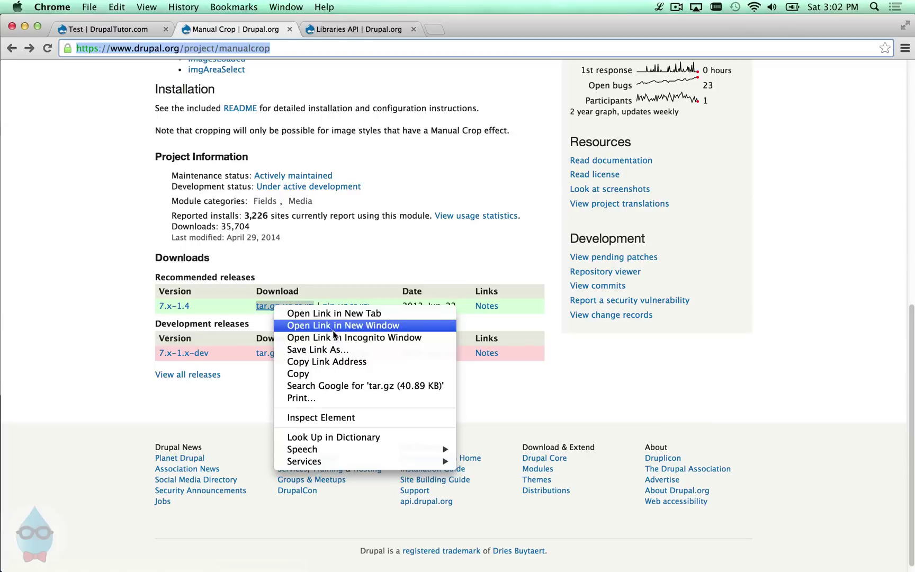
left_click(351, 362)
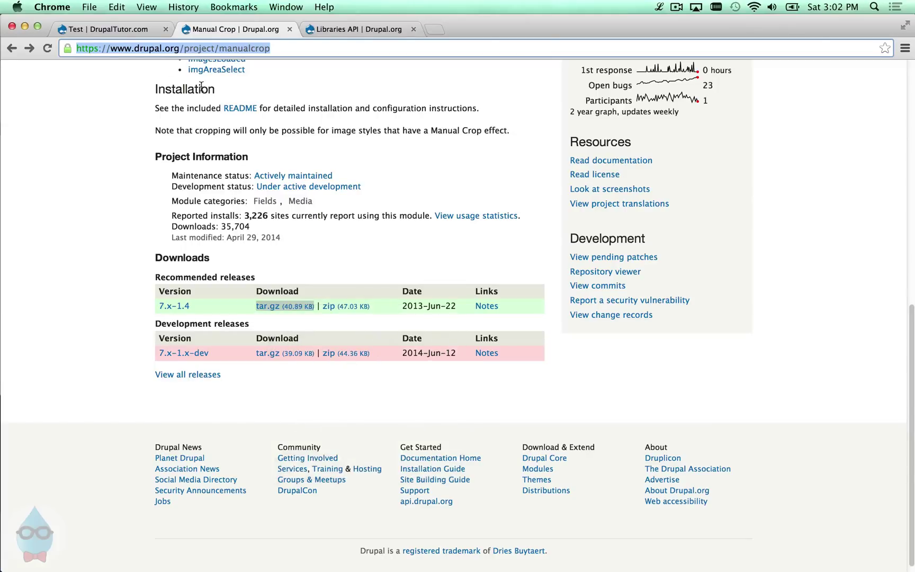
Install the Manual Crop module on the DrupalTutor.com site from the copied URL.
left_click(129, 30)
left_click(258, 70)
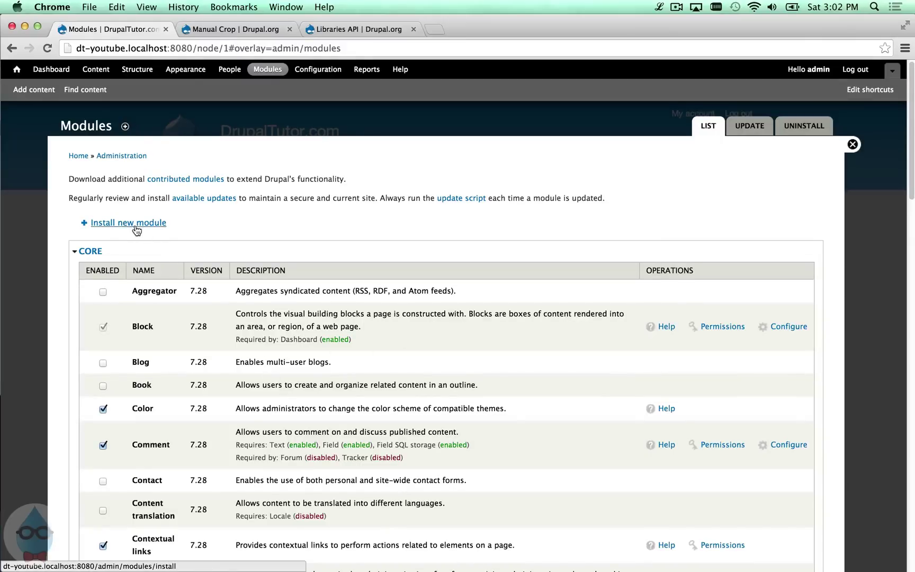
left_click(128, 231)
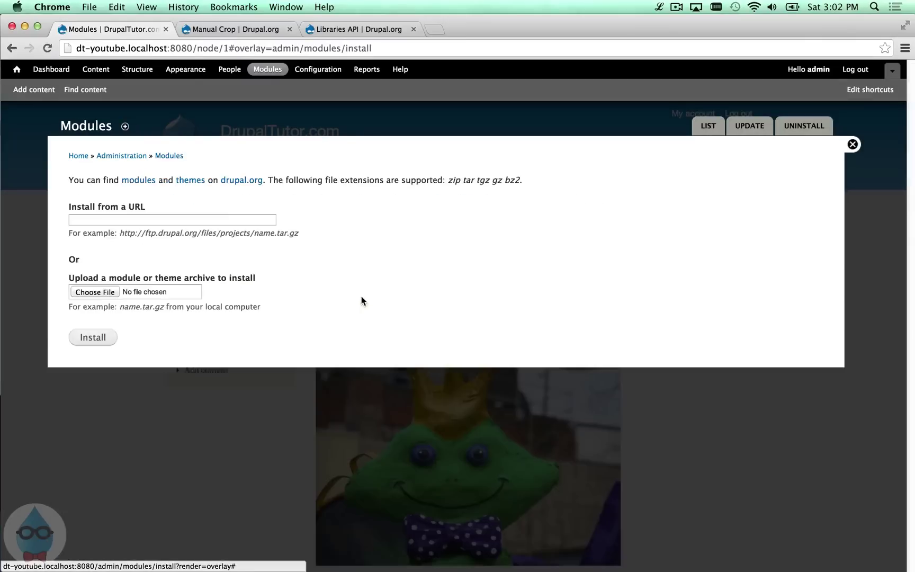
left_click(229, 219)
right_click(217, 220)
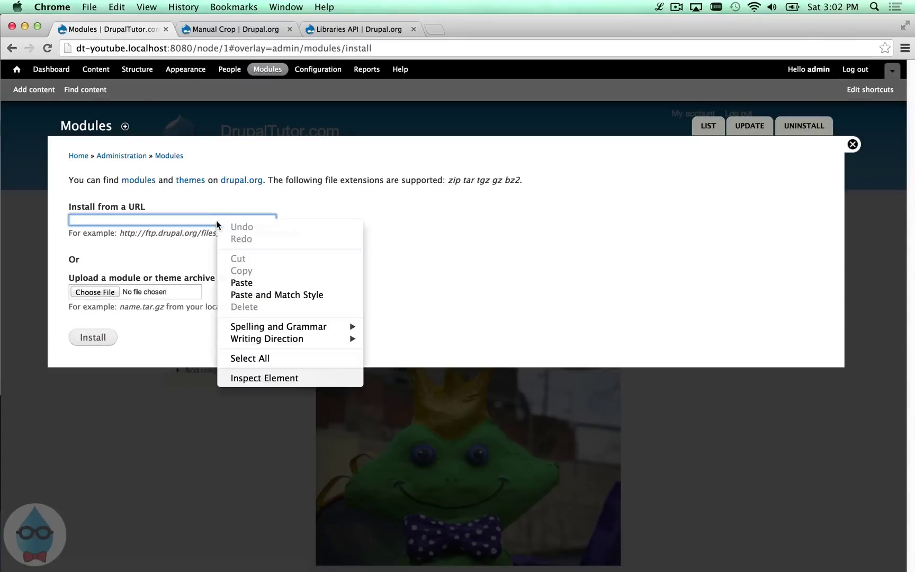
left_click(279, 283)
left_click(104, 336)
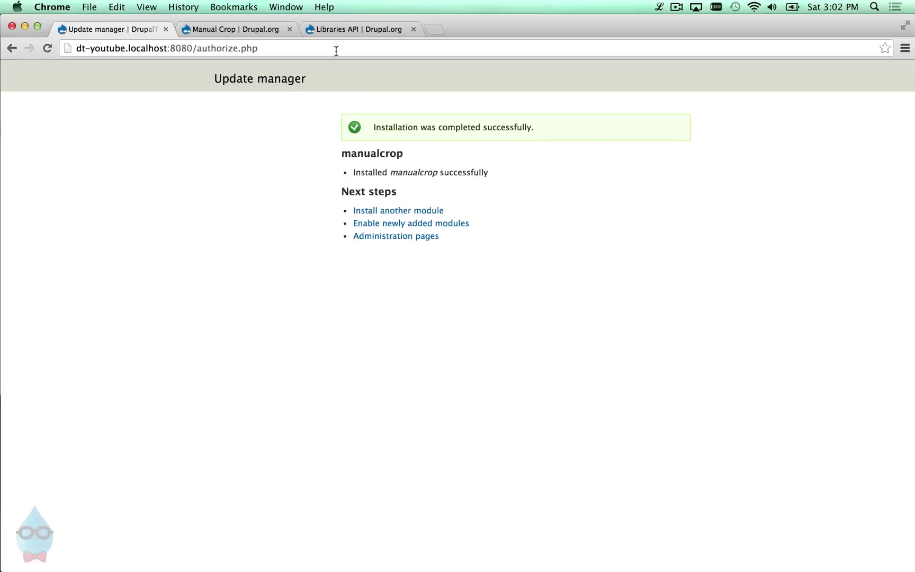
Copy the download link of the Libraries API 7.x-2.2 tar.gz release from its Drupal.org project page.
left_click(359, 29)
scroll(394, 346, "down", 4)
scroll(375, 350, "up", 3)
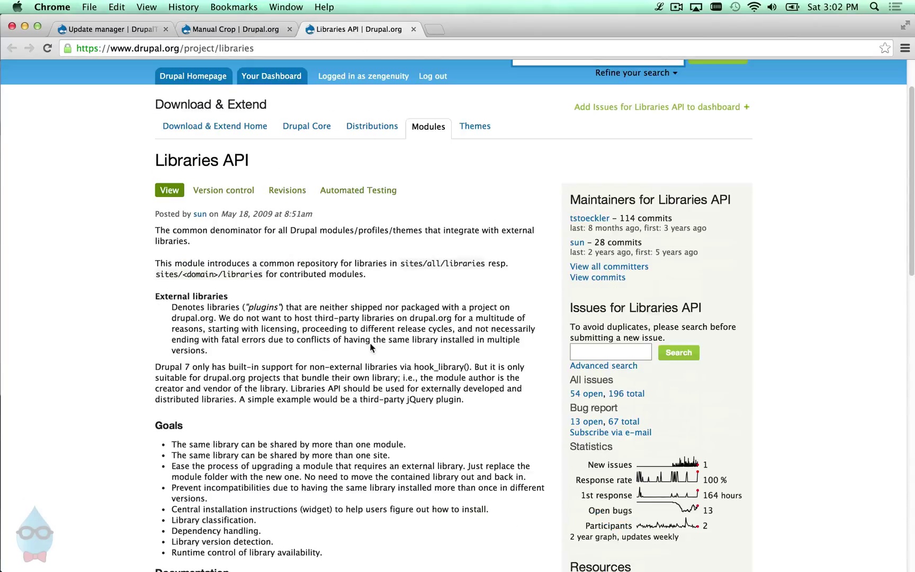
scroll(261, 386, "down", 3)
scroll(250, 380, "down", 15)
left_click(280, 464)
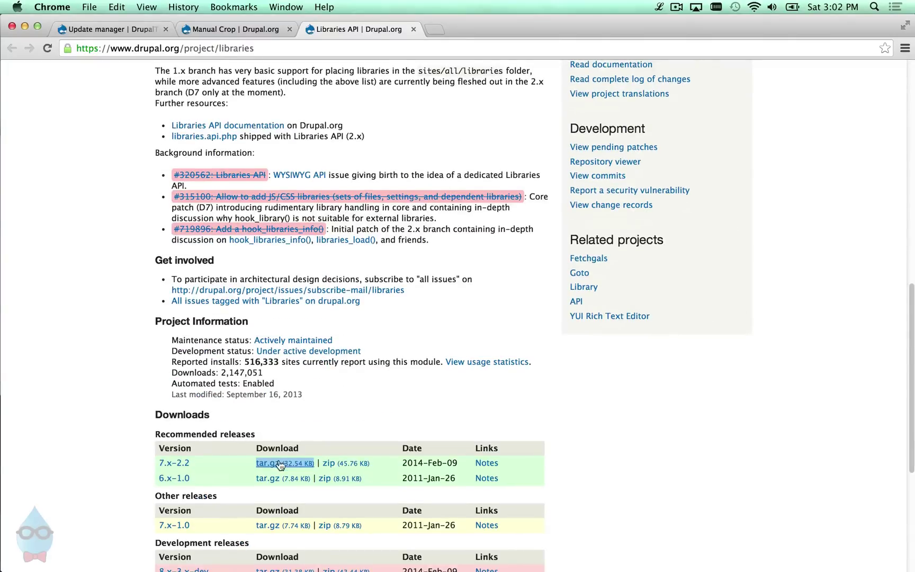
right_click(280, 464)
left_click(340, 459)
left_click(160, 29)
double_click(378, 218)
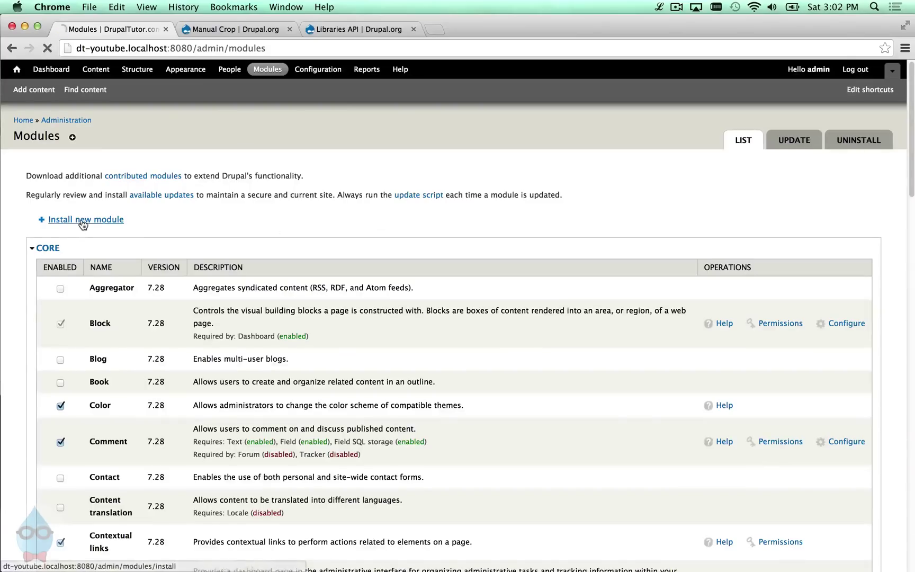
left_click(84, 224)
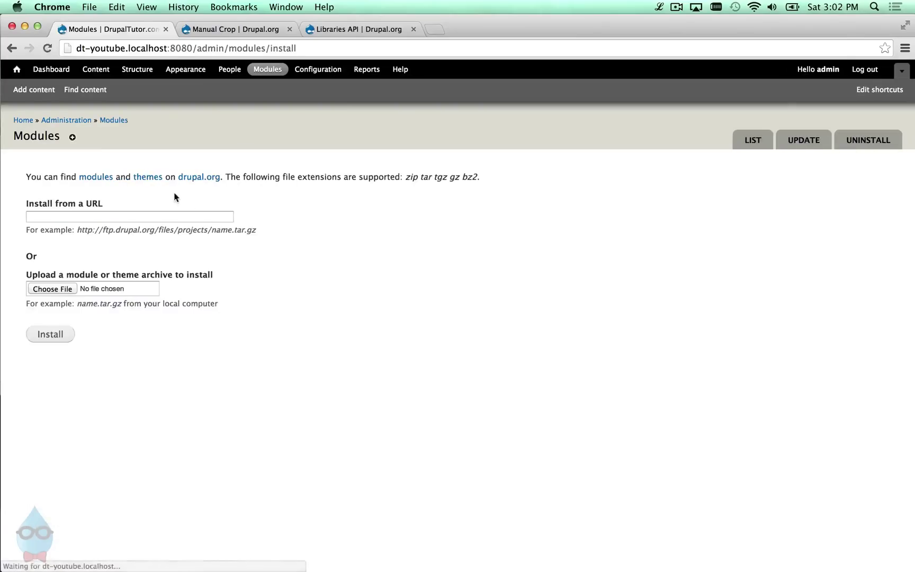
right_click(165, 213)
left_click(228, 281)
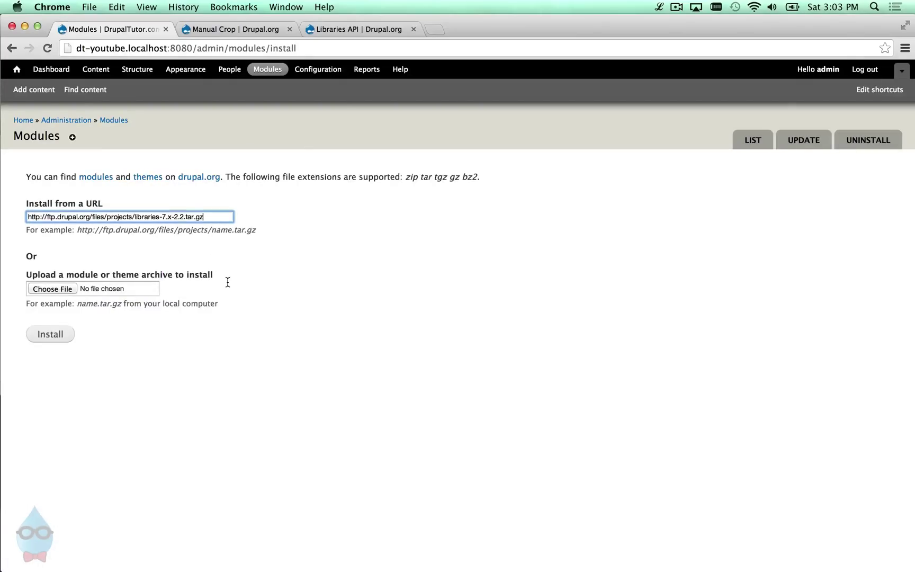
left_click(66, 334)
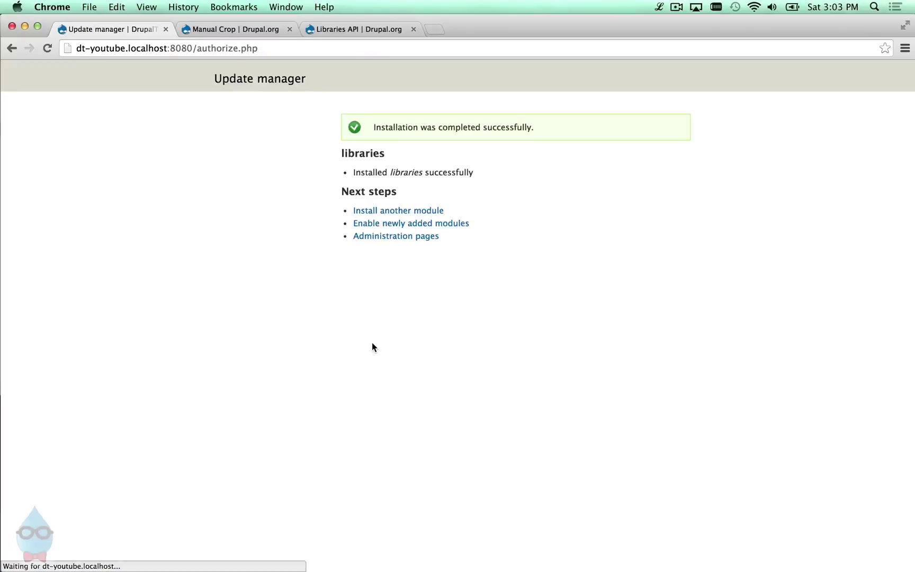
Enable the Manual Crop and Libraries modules in the site's module list and save the configuration.
left_click(402, 224)
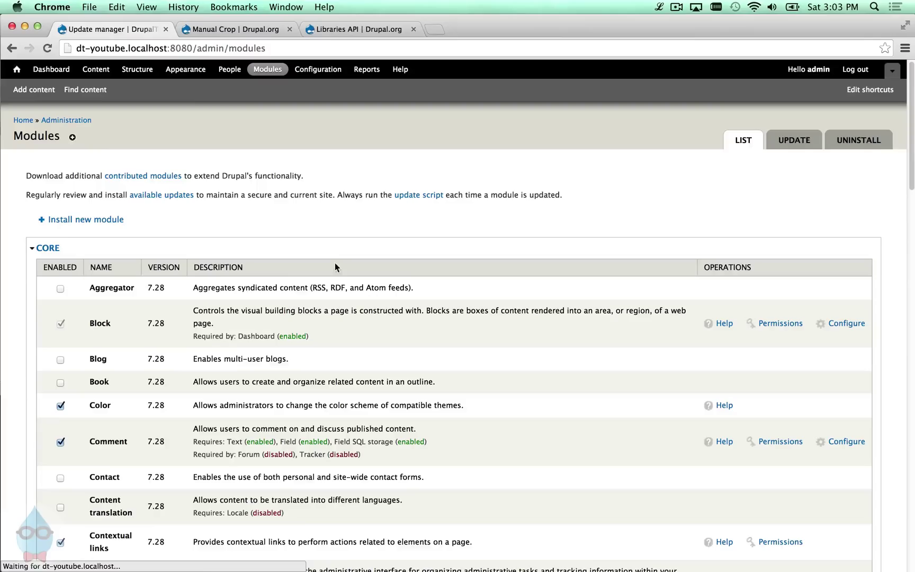
scroll(282, 294, "down", 20)
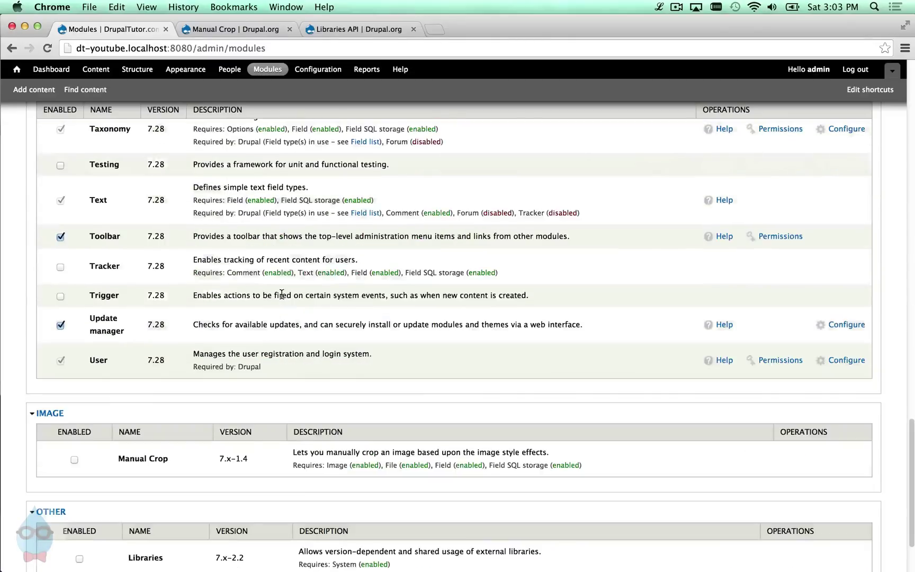
scroll(275, 298, "down", 3)
left_click(163, 370)
left_click(160, 472)
left_click(110, 523)
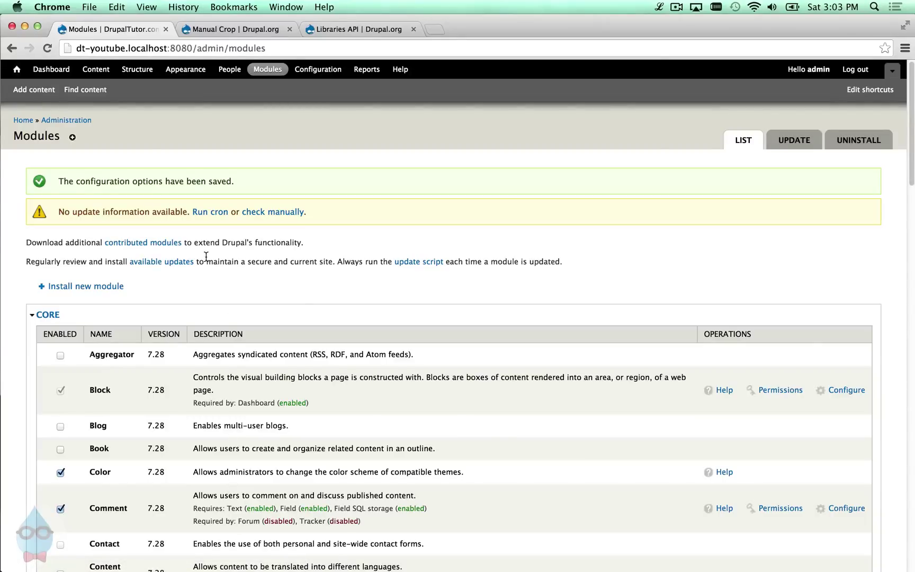
Examine the imagesLoaded plugin's install options via the Manual Crop project page's dependencies, and return to the project page.
left_click(260, 29)
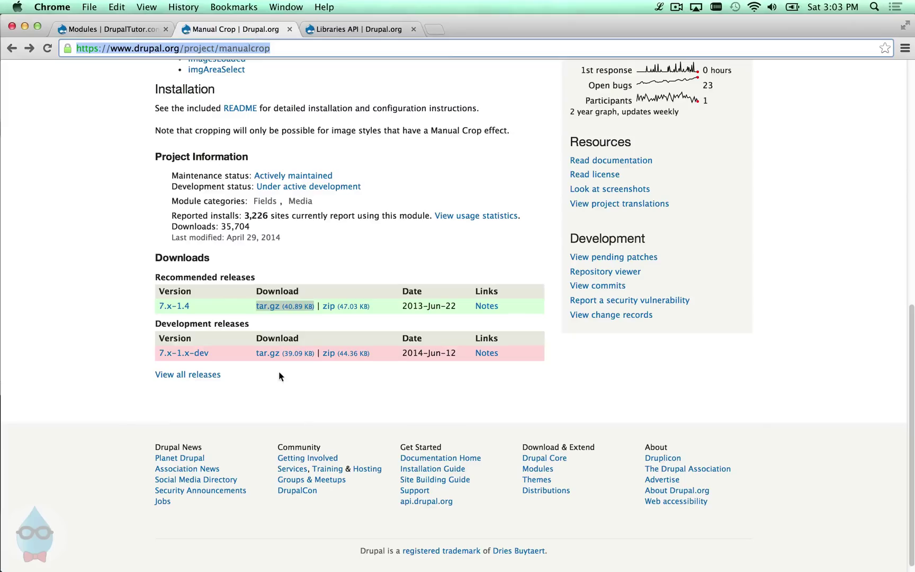
scroll(267, 374, "up", 6)
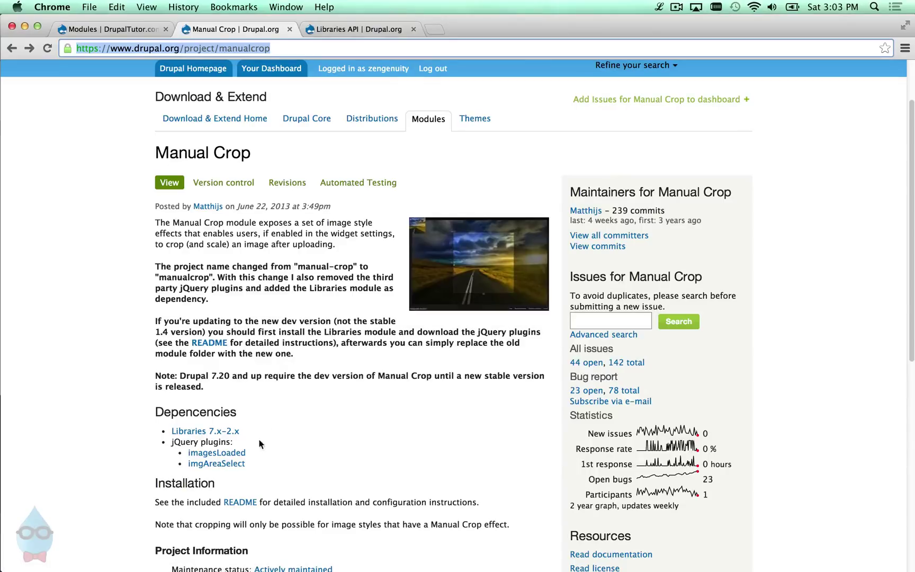
left_click(216, 454)
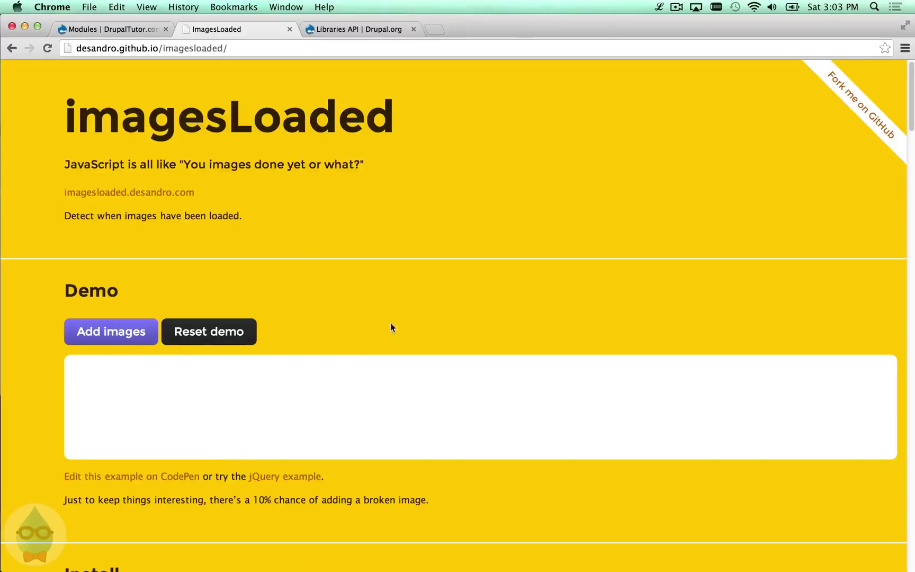
scroll(308, 338, "down", 5)
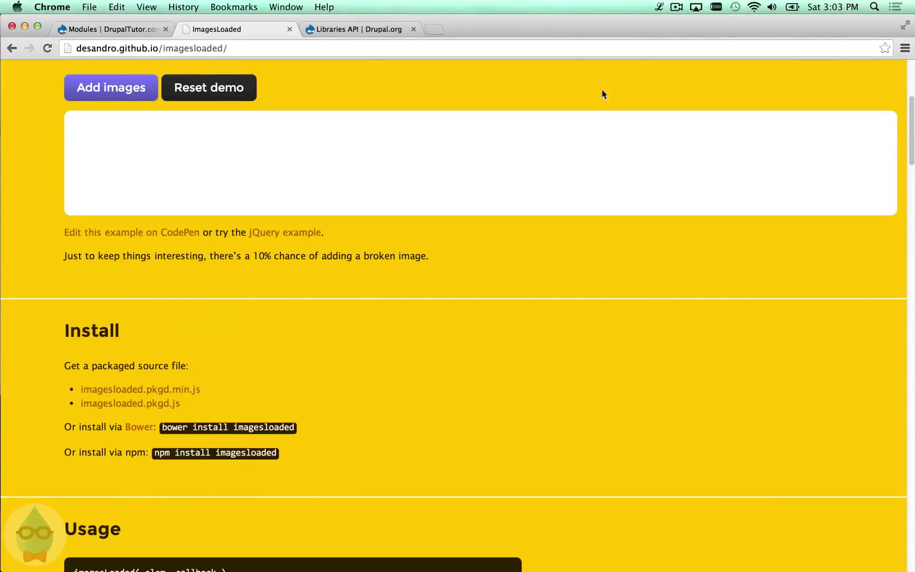
left_click(12, 48)
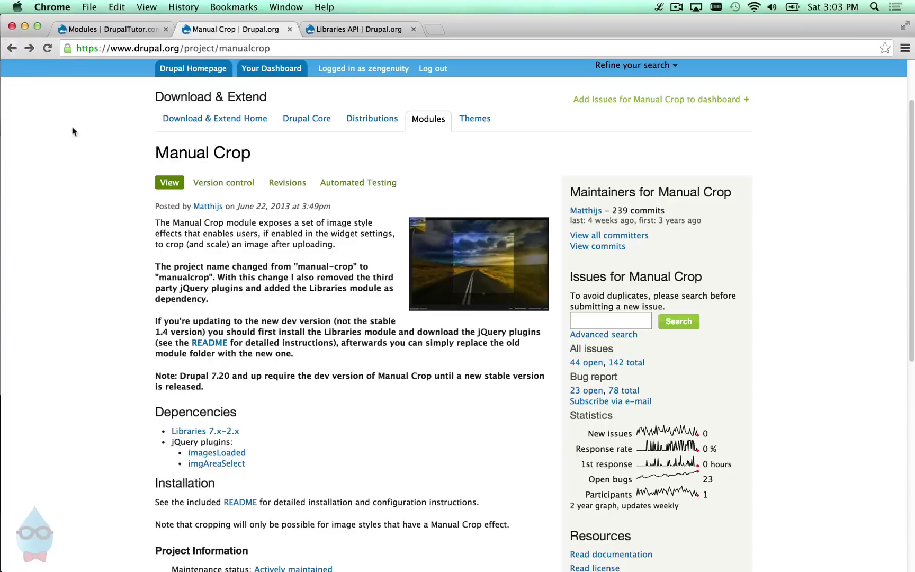
Open the Manual Crop README and copy the imagesLoaded v2.1.2 tar.gz download URL.
left_click(210, 348)
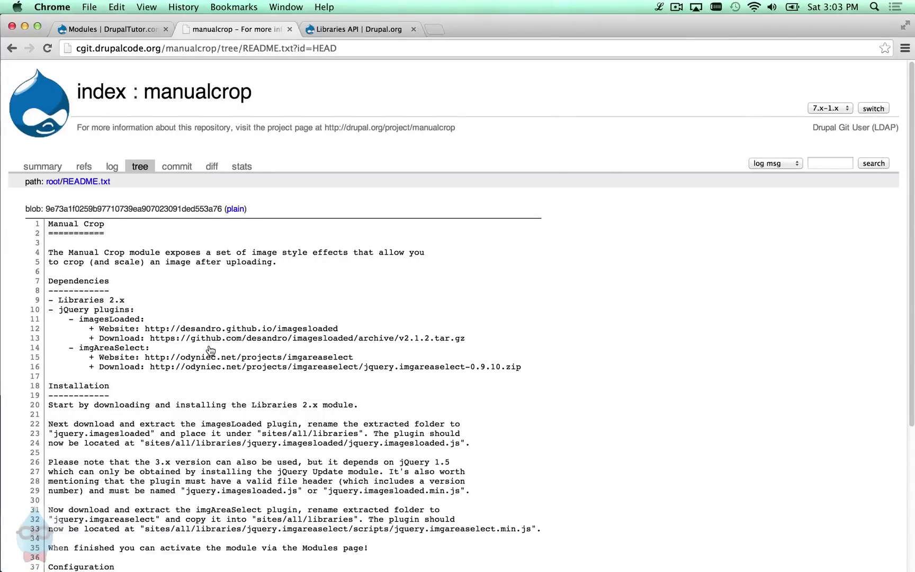
scroll(210, 350, "down", 2)
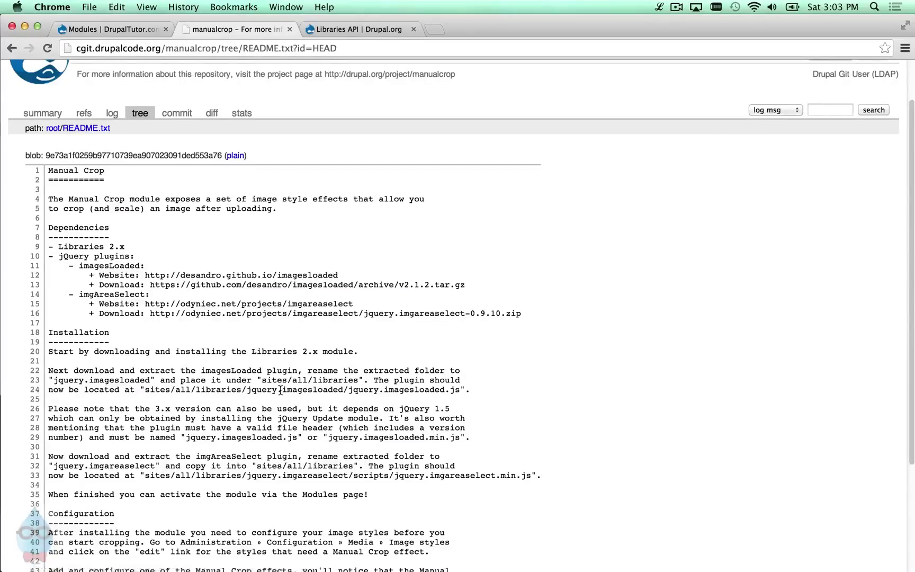
scroll(281, 392, "down", 1)
left_click_drag(476, 279, 148, 274)
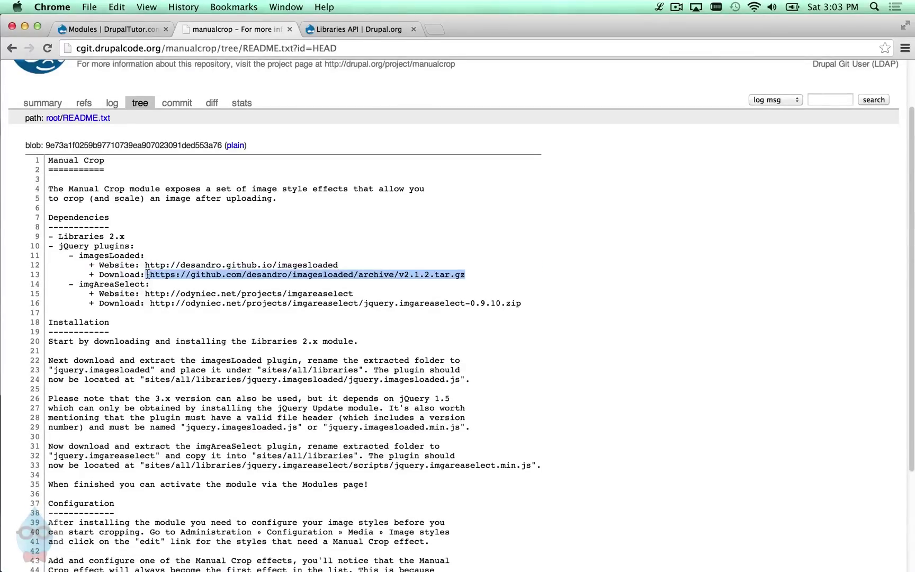
left_click(477, 322)
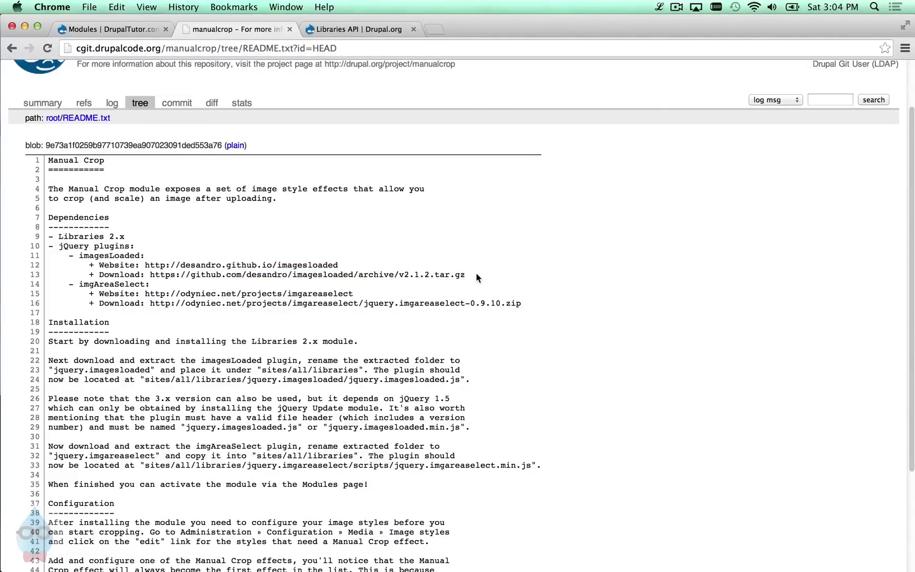
left_click_drag(466, 275, 151, 274)
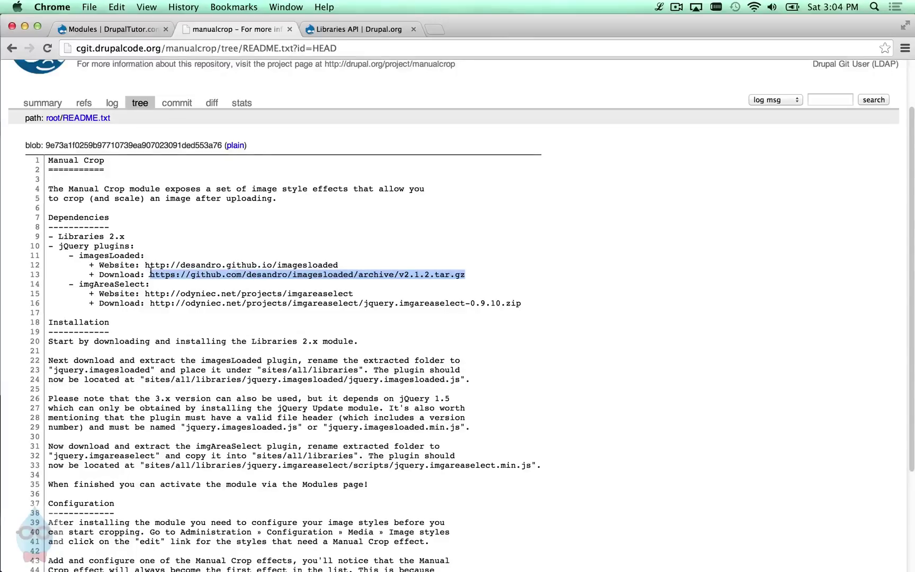
right_click(170, 272)
left_click(185, 278)
left_click(434, 30)
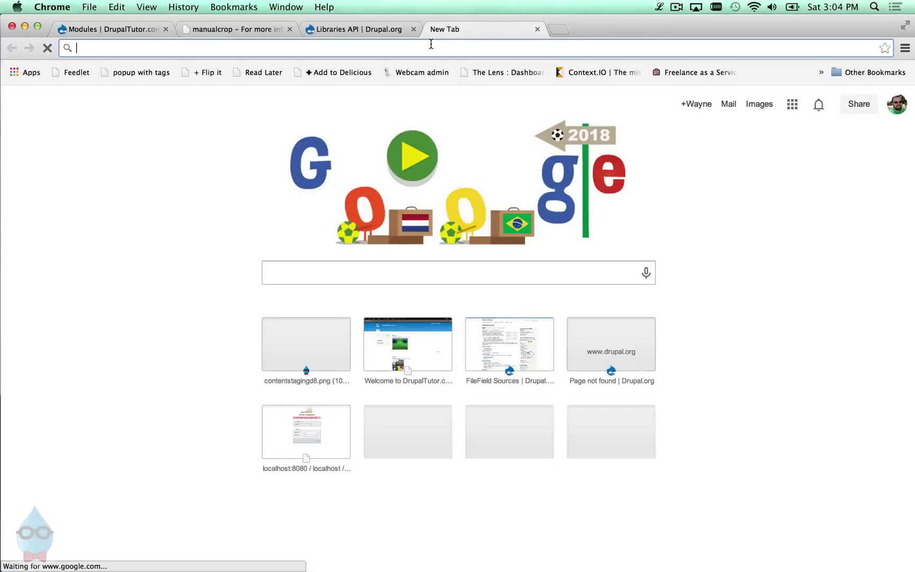
key("super+v")
key("Return")
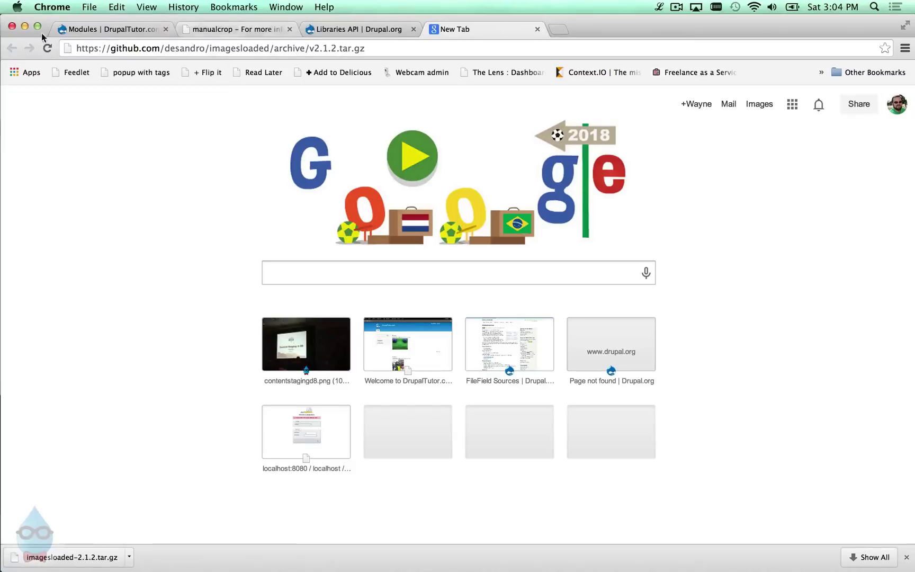
left_click(67, 560)
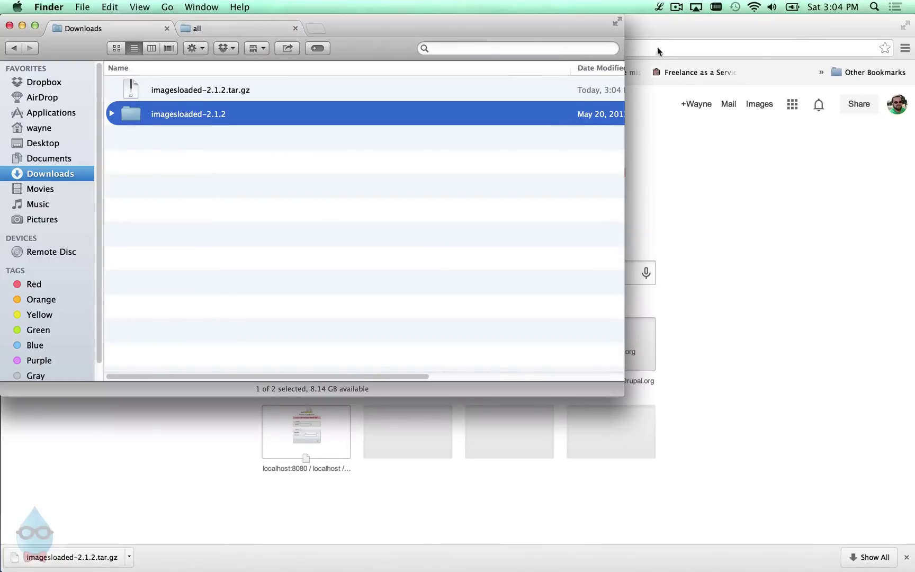
Examine the README's installation instructions for plugin folder names and paths, and check the extracted imagesloaded-2.1.2 folder's contents in Finder.
left_click(634, 34)
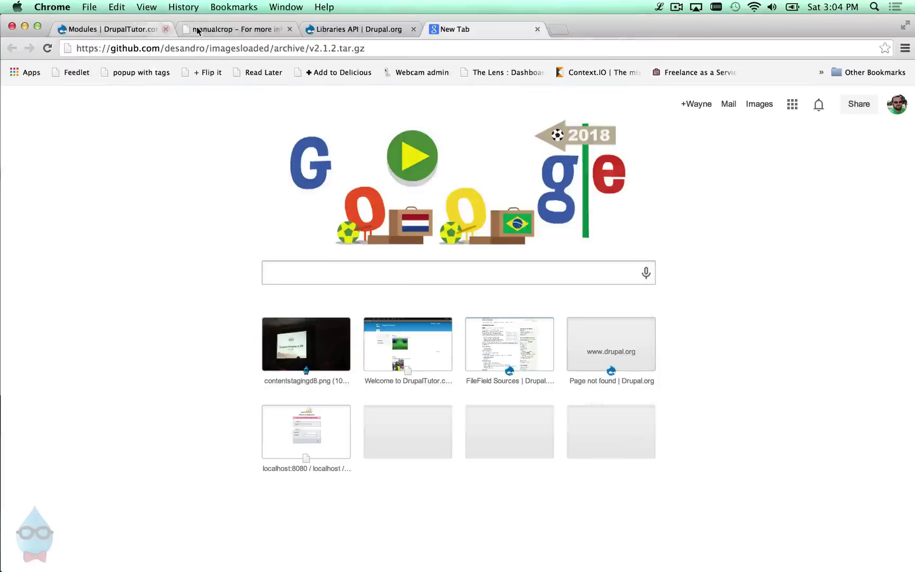
left_click(196, 31)
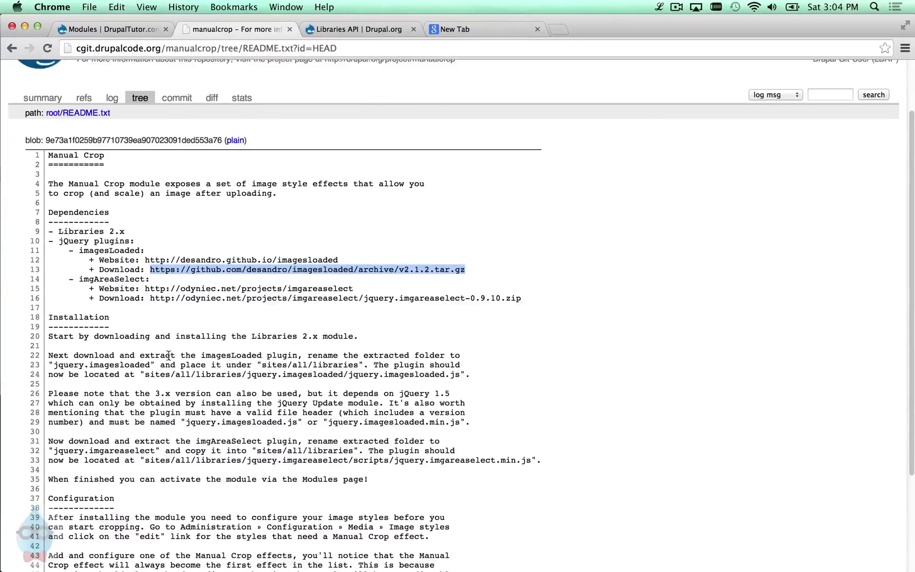
scroll(167, 361, "down", 5)
left_click_drag(162, 268, 210, 359)
left_click(210, 360)
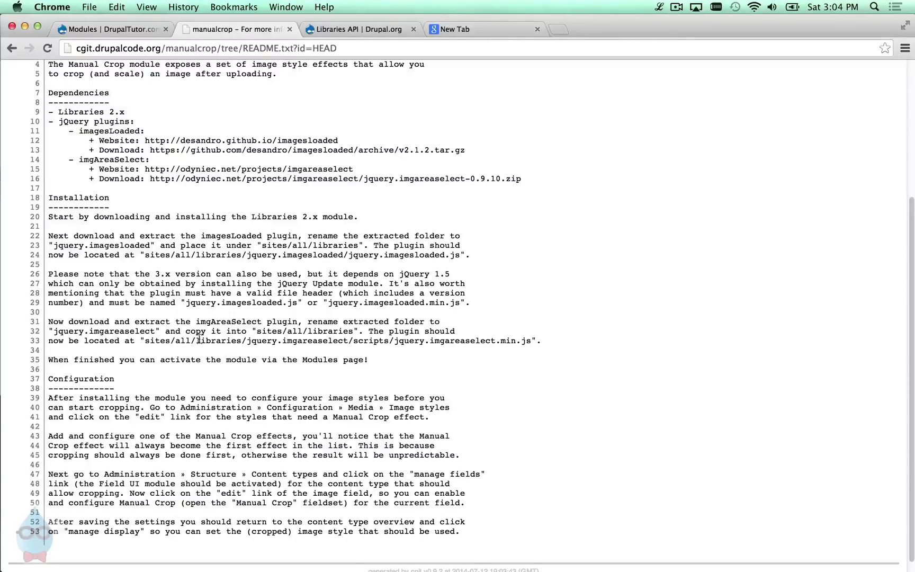
left_click_drag(145, 339, 238, 343)
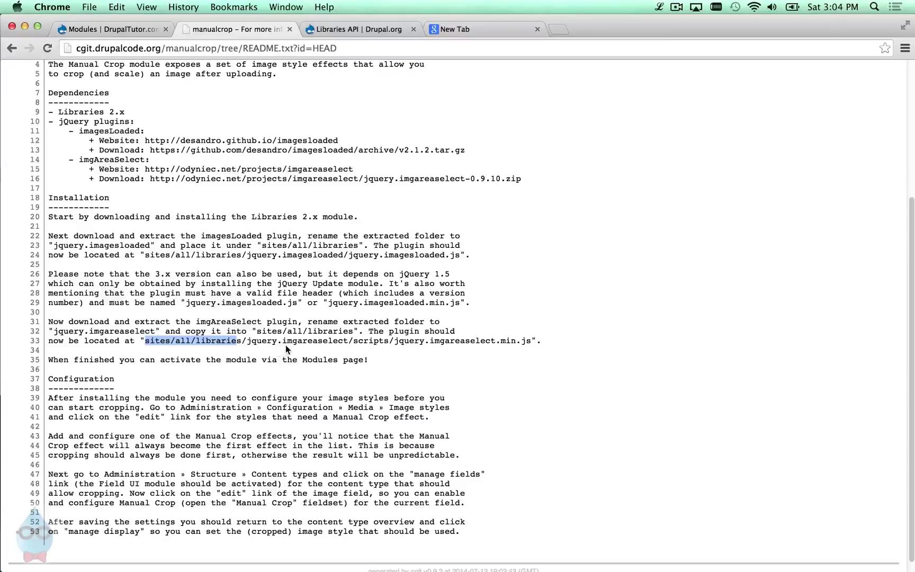
left_click(183, 262)
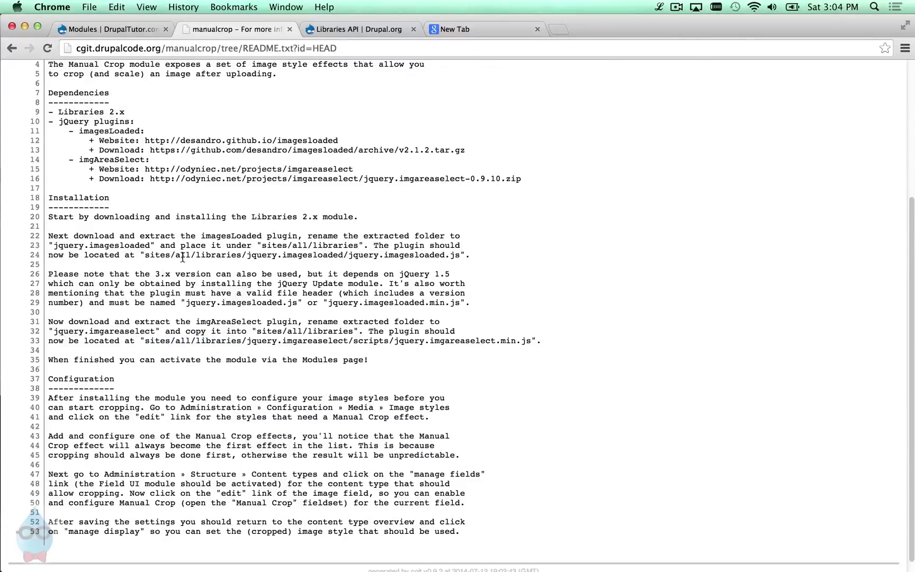
left_click_drag(186, 256, 255, 262)
left_click(268, 265)
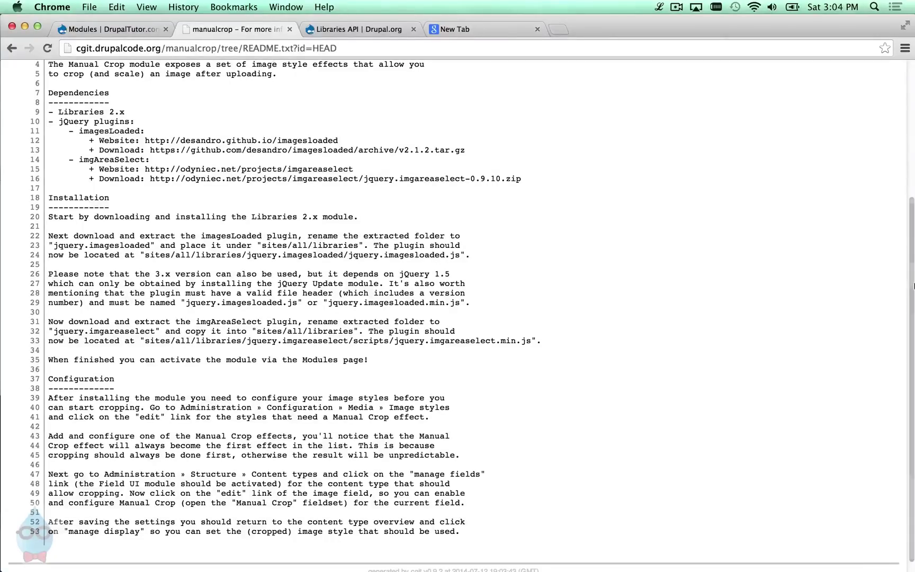
left_click(900, 54)
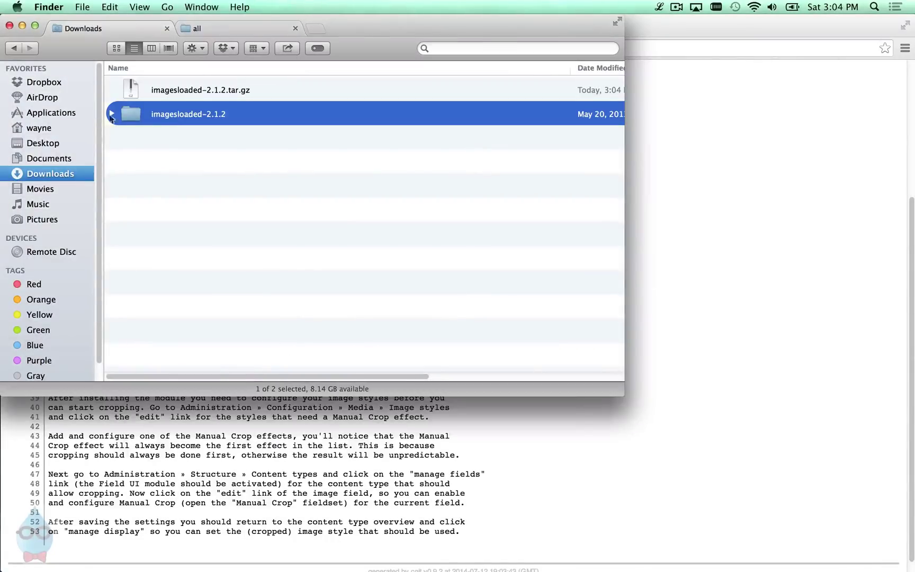
double_click(164, 117)
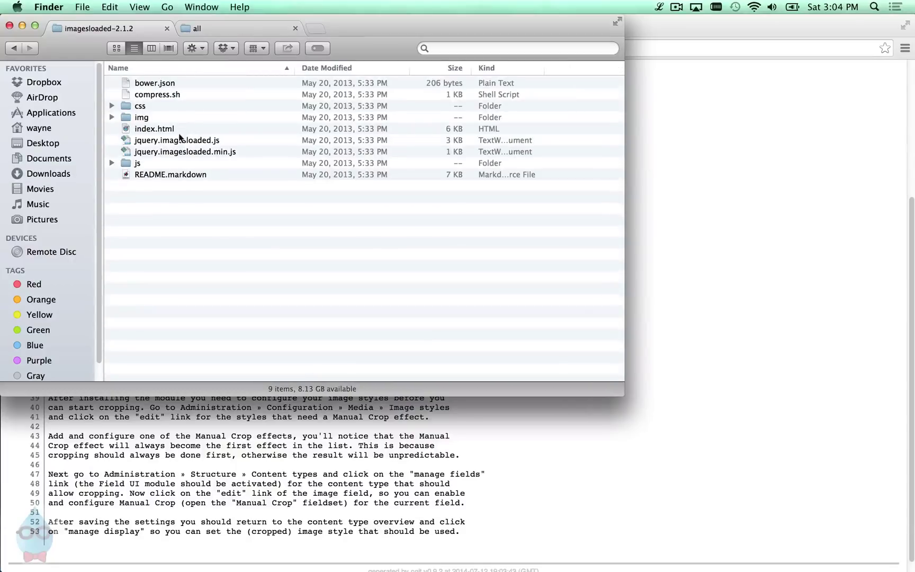
left_click(173, 142)
left_click(14, 48)
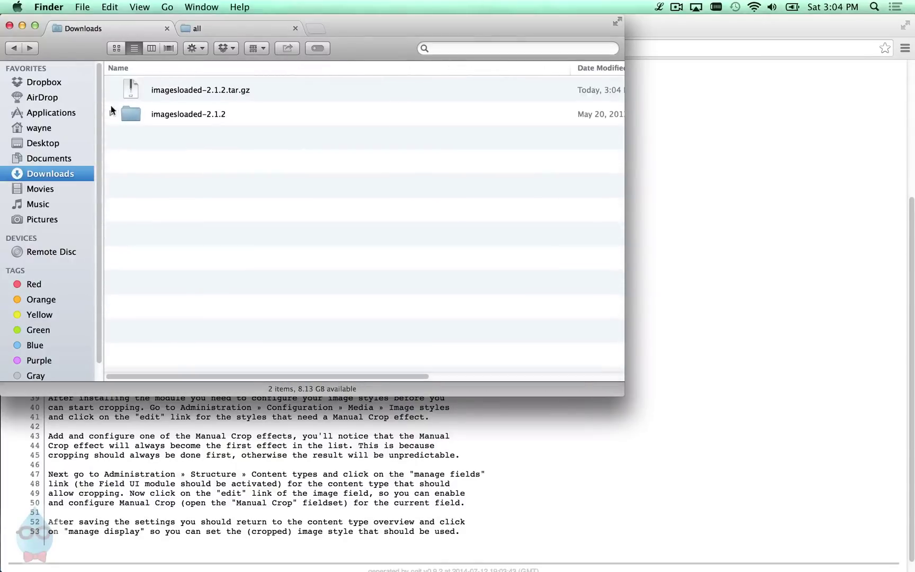
Create a folder named libraries inside the dt-youtube site's sites/all folder.
left_click(207, 30)
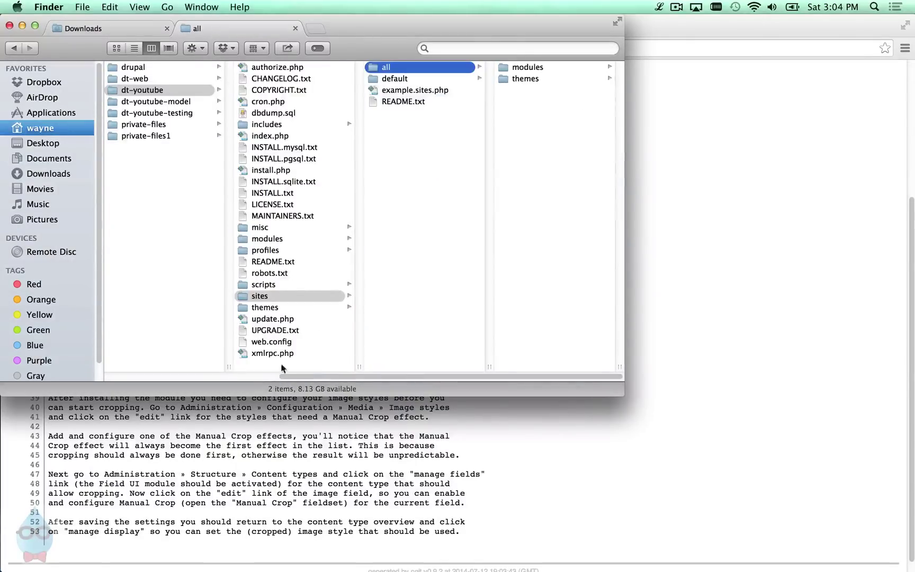
left_click(248, 296)
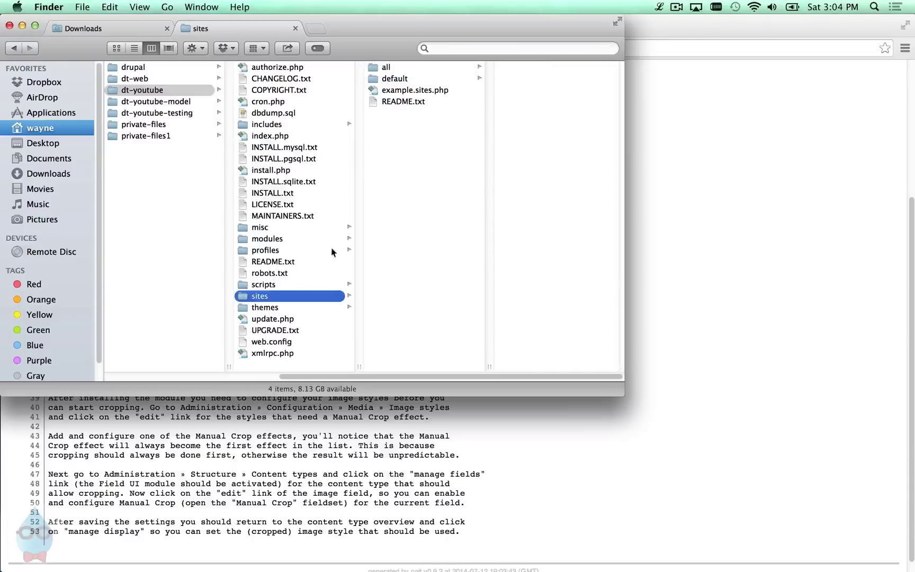
left_click(373, 70)
right_click(533, 125)
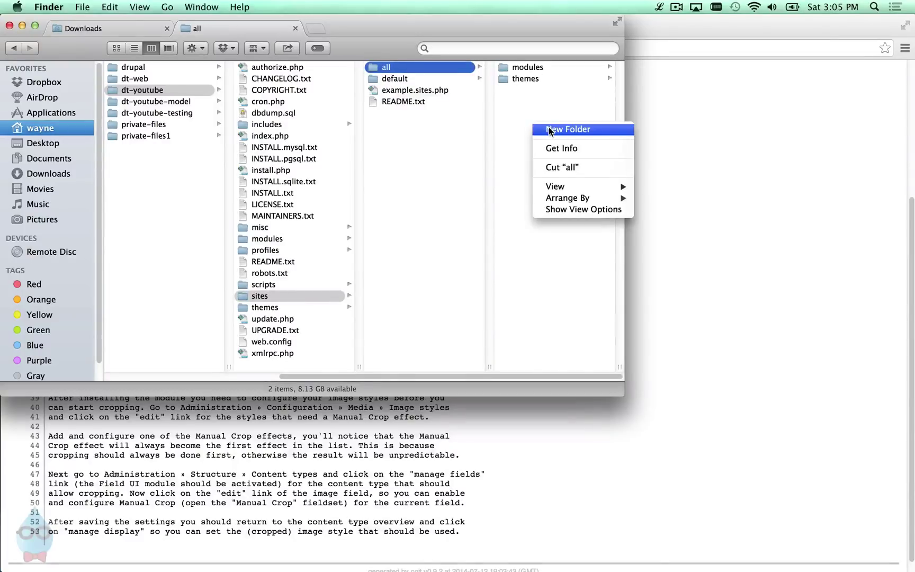
left_click(550, 129)
type("libr")
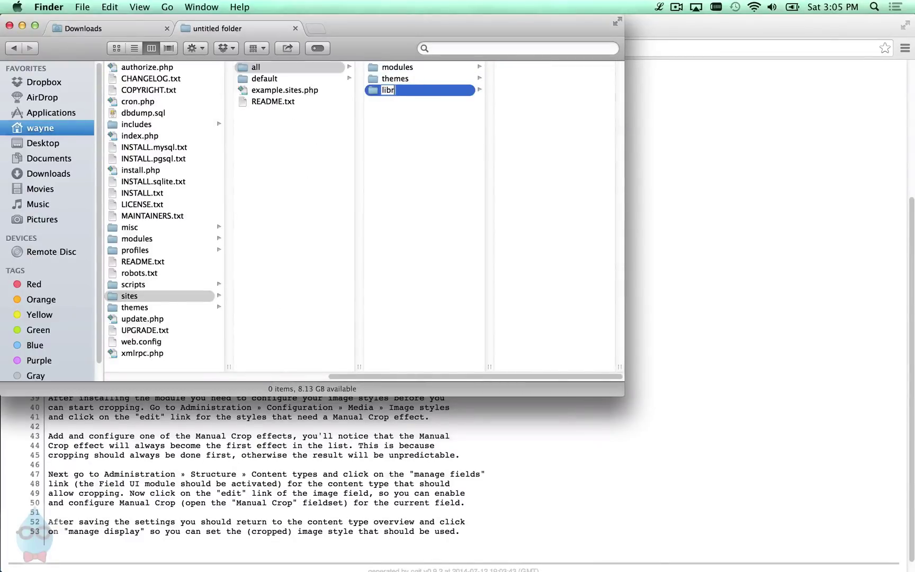
type("aries")
key("Return")
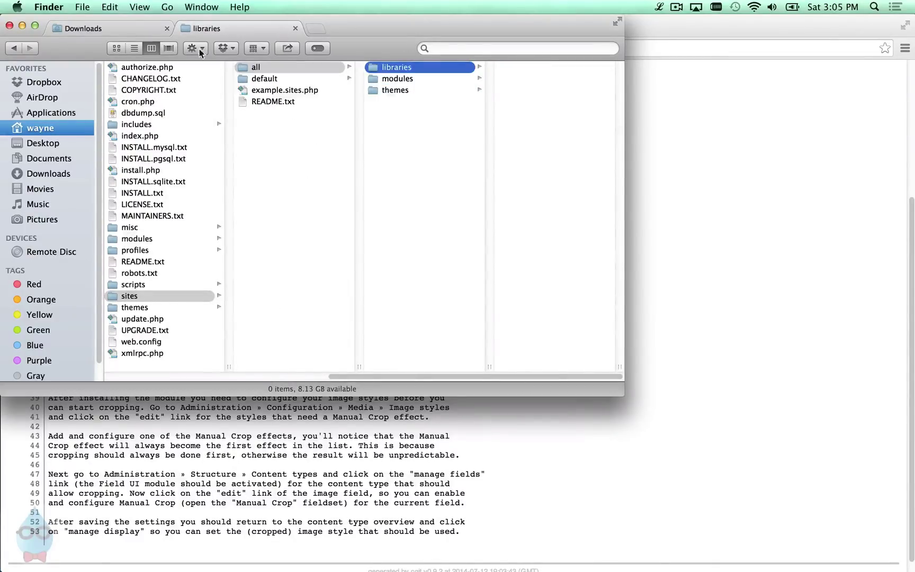
Move the imagesloaded-2.1.2 folder from Downloads into sites/all/libraries and rename it jquery.imagesloaded.
left_click(121, 32)
left_click_drag(155, 113, 230, 30)
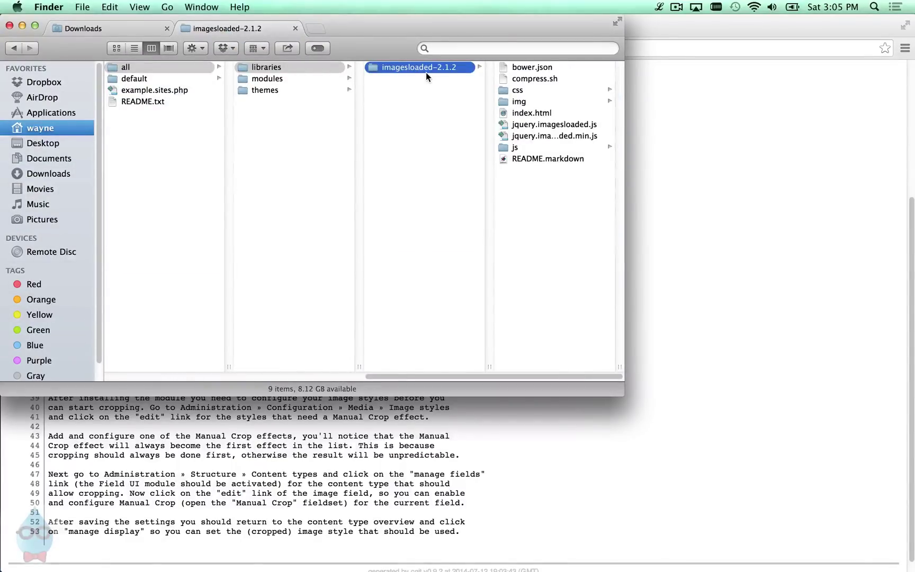
left_click_drag(429, 27, 489, 297)
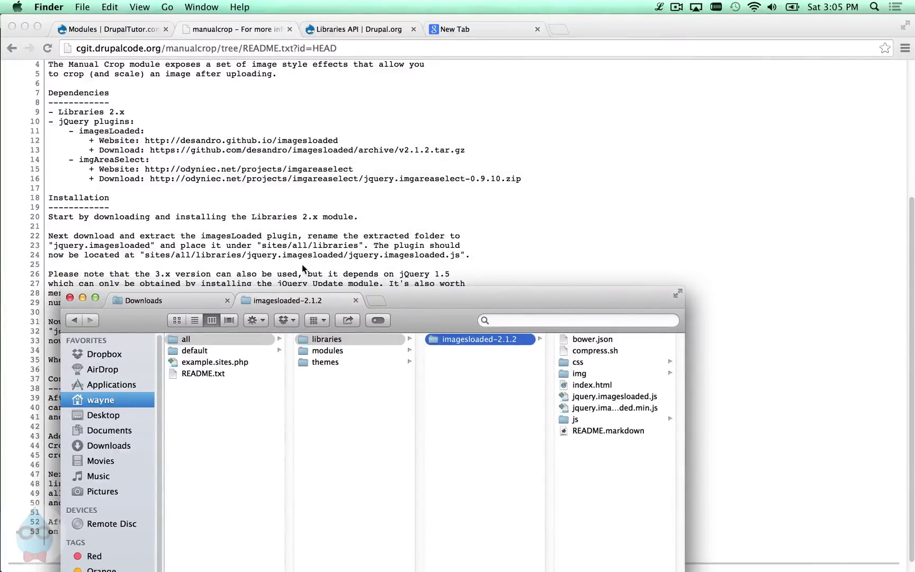
left_click(489, 342)
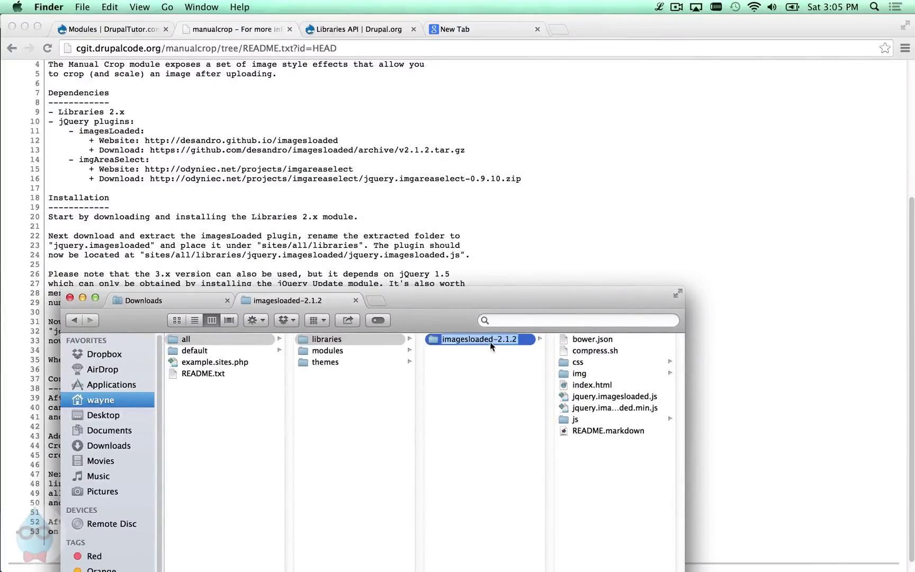
left_click_drag(493, 340, 535, 339)
key("BackSpace")
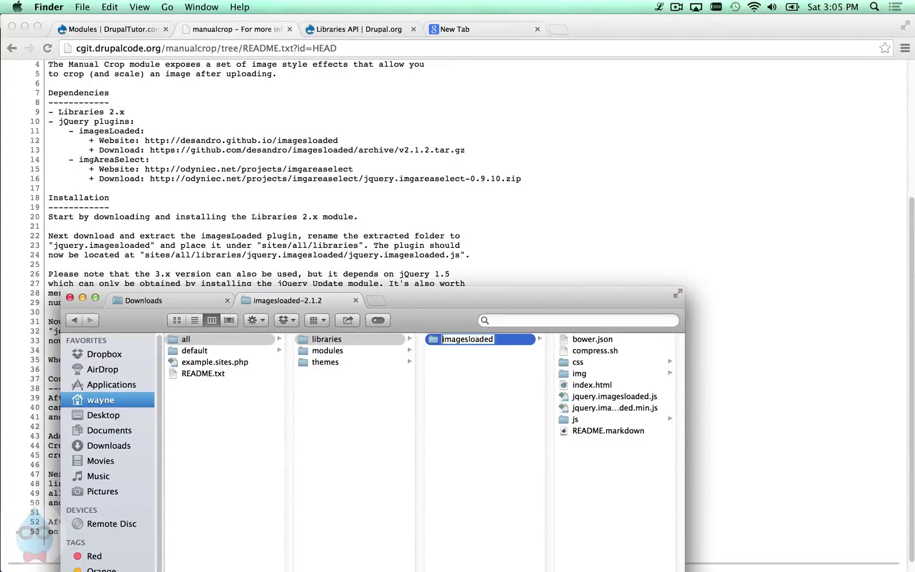
type("jquery.")
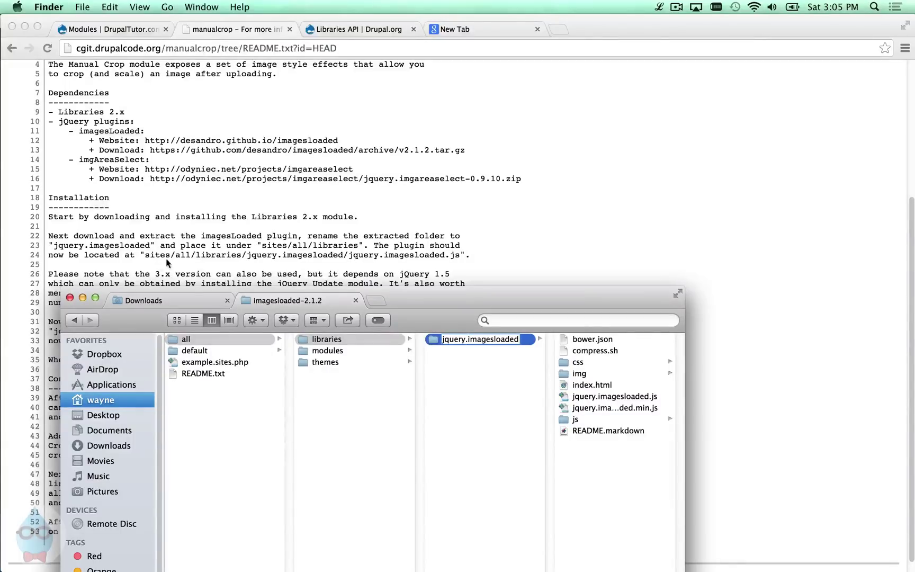
left_click(528, 359)
left_click(482, 342)
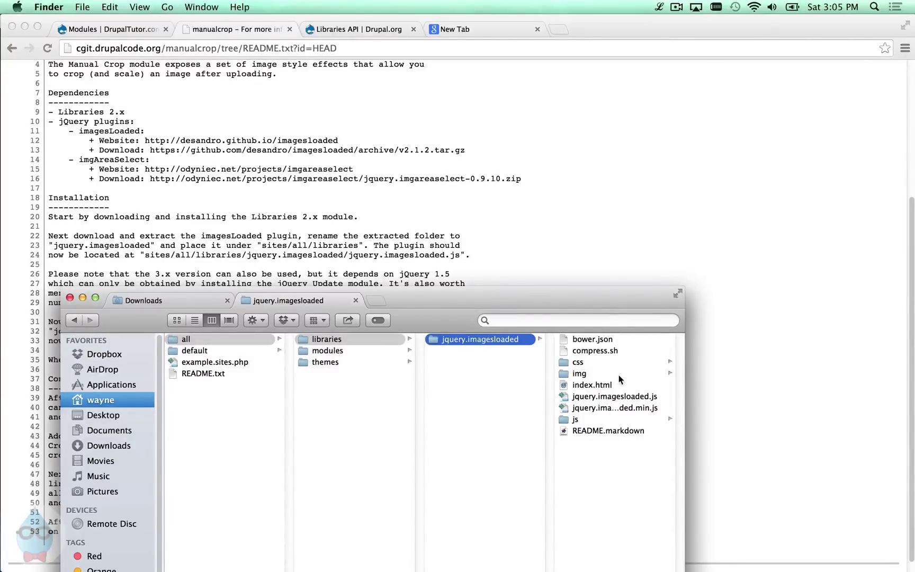
left_click_drag(625, 290, 782, 126)
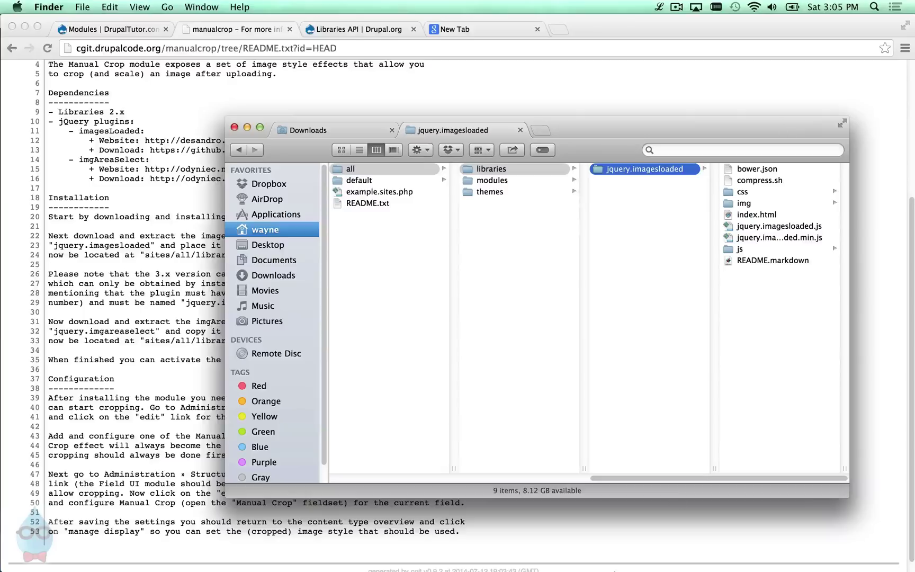
left_click(254, 79)
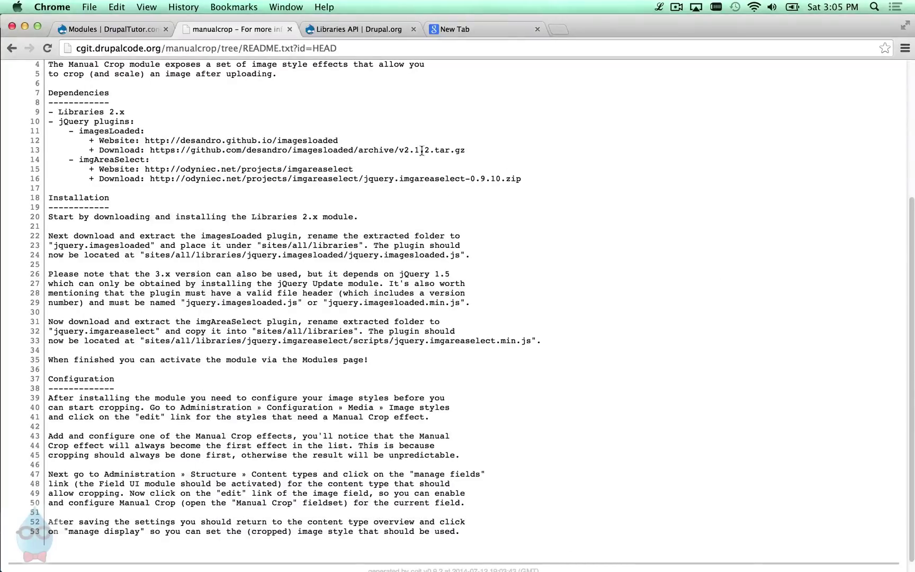
left_click_drag(523, 179, 151, 179)
right_click(188, 182)
left_click(201, 184)
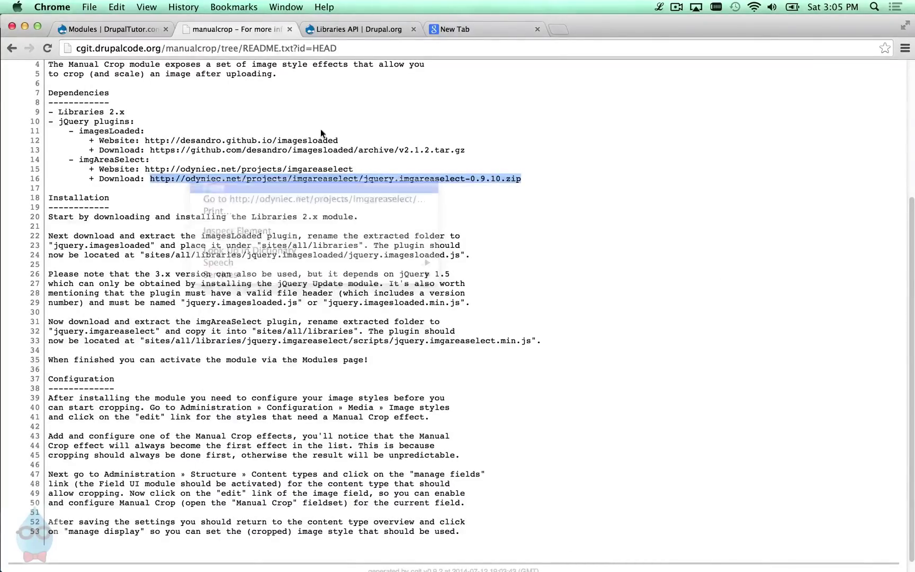
left_click(477, 29)
left_click(453, 49)
key("super+v")
key("Return")
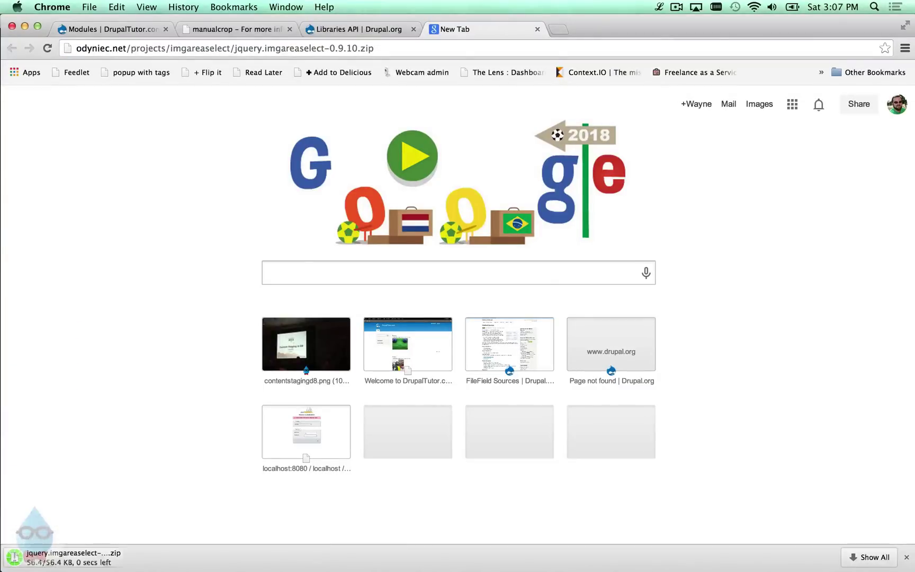
left_click(53, 559)
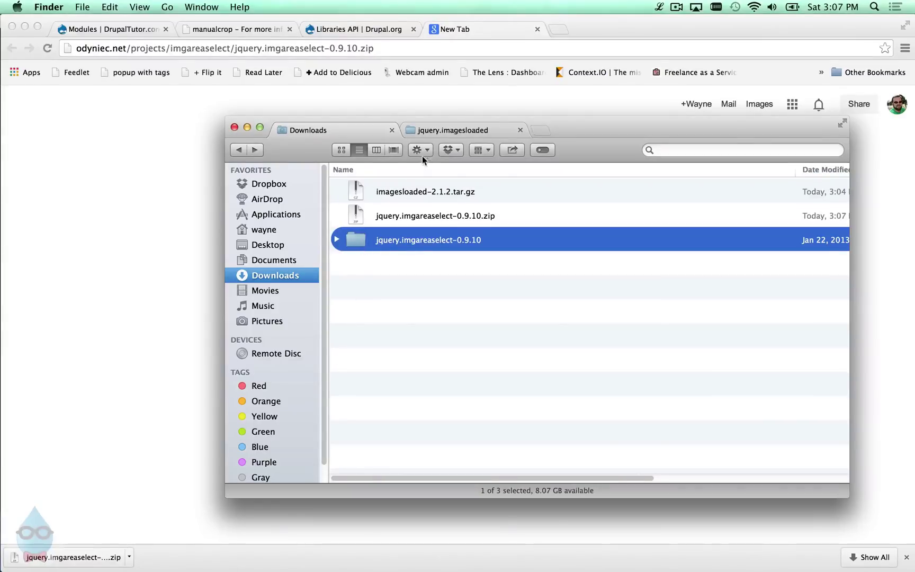
Move the jquery.imgareaselect-0.9.10 folder from Downloads into the site's sites/all/libraries folder in Finder.
left_click(428, 136)
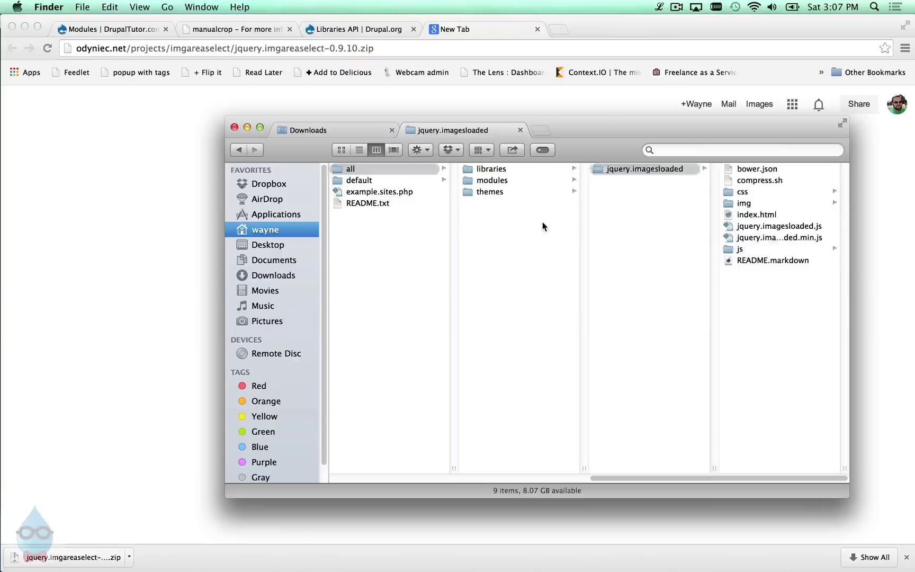
left_click(561, 233)
left_click(501, 171)
left_click(341, 132)
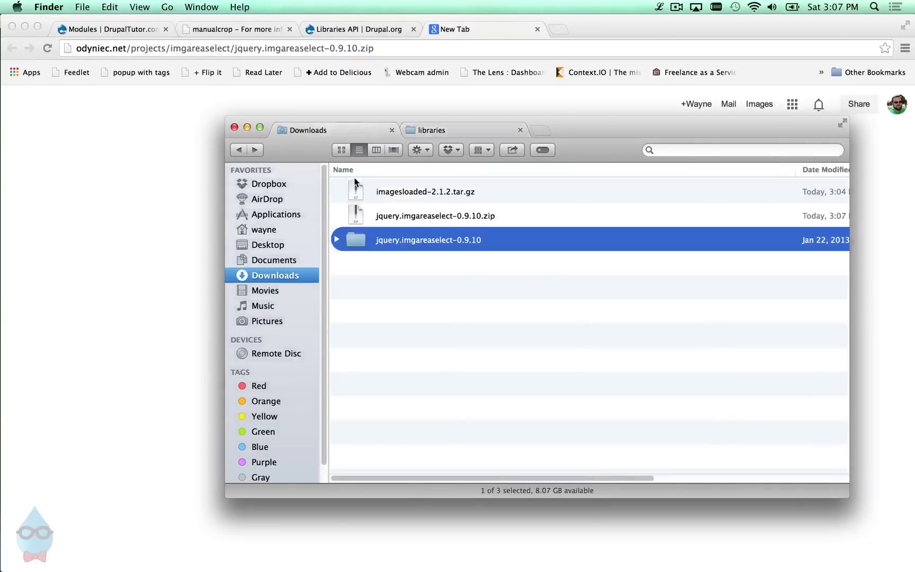
left_click_drag(356, 240, 435, 131)
Check the imgAreaSelect folder name in the README and rename the jquery.imgareaselect-0.9.10 folder in libraries to jquery.imgareaselect.
left_click(203, 32)
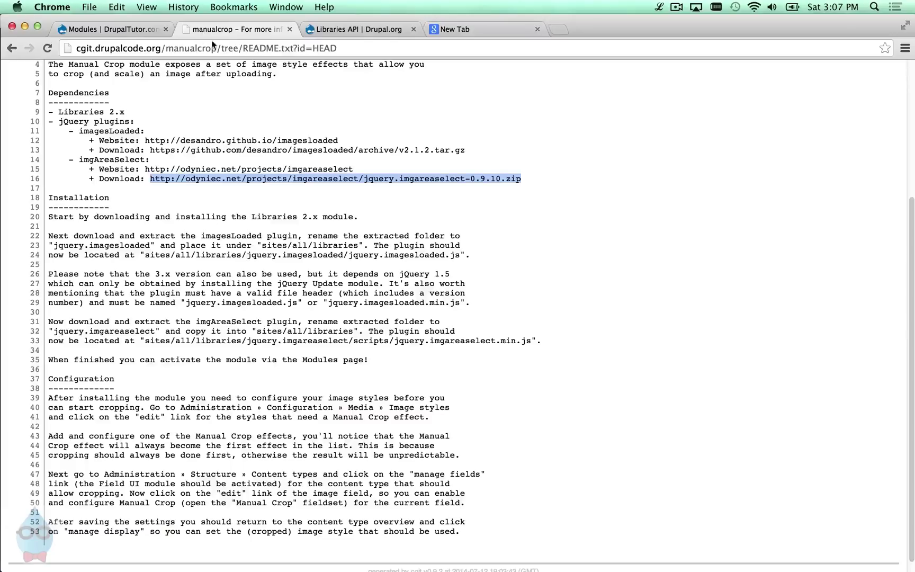
left_click_drag(248, 341, 352, 341)
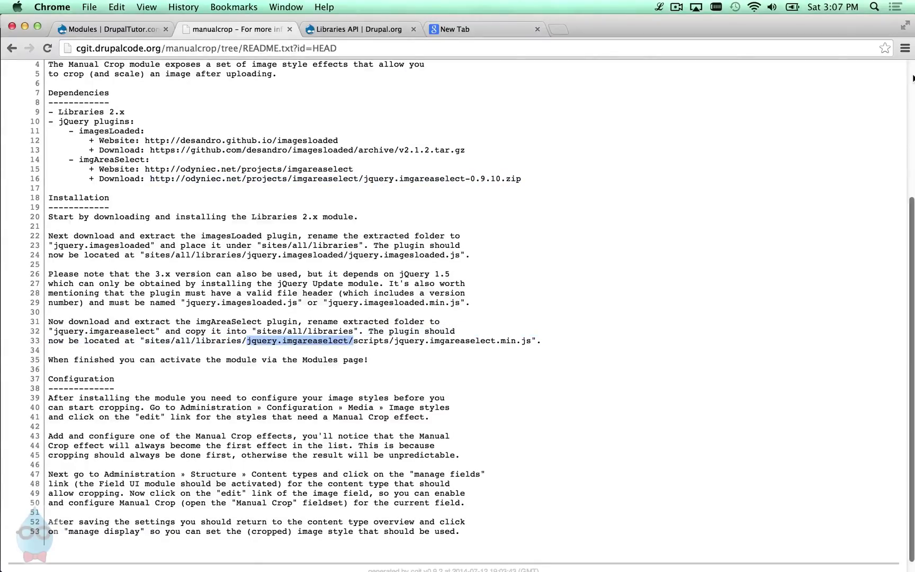
left_click(903, 54)
left_click(666, 212)
left_click(626, 180)
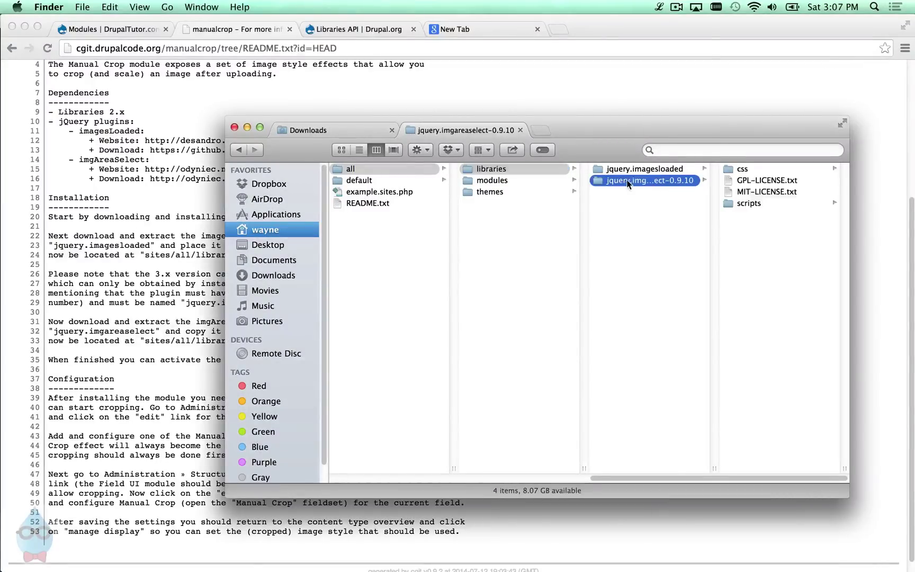
left_click(655, 181)
left_click_drag(683, 180, 685, 211)
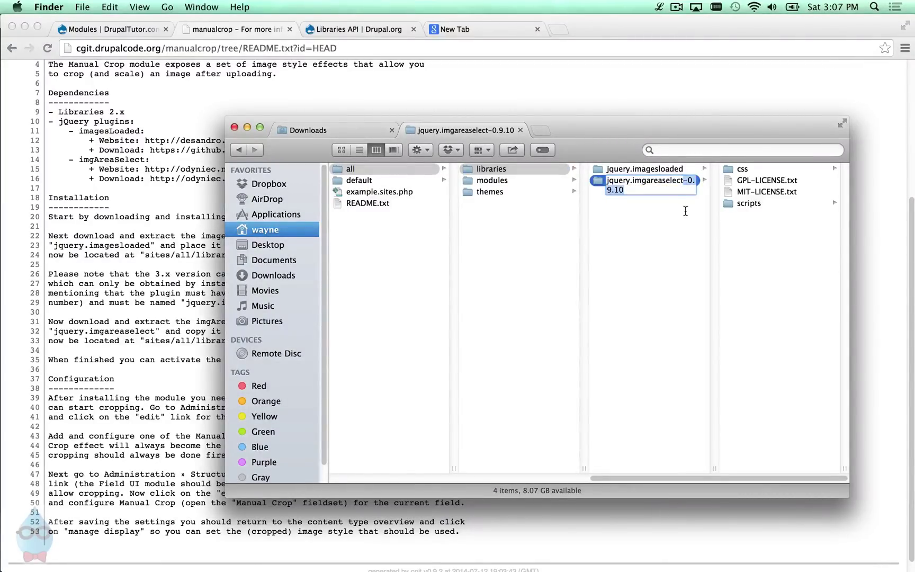
key("BackSpace")
key("Return")
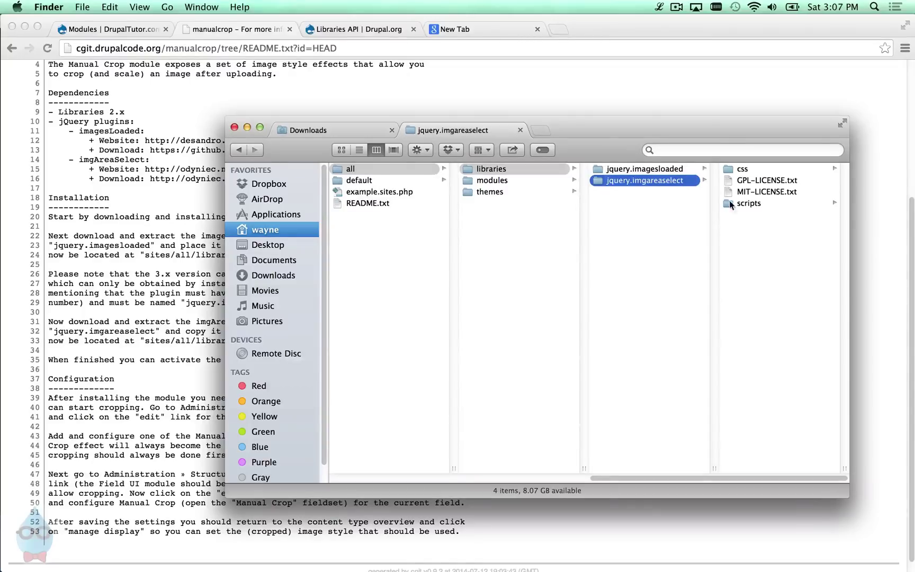
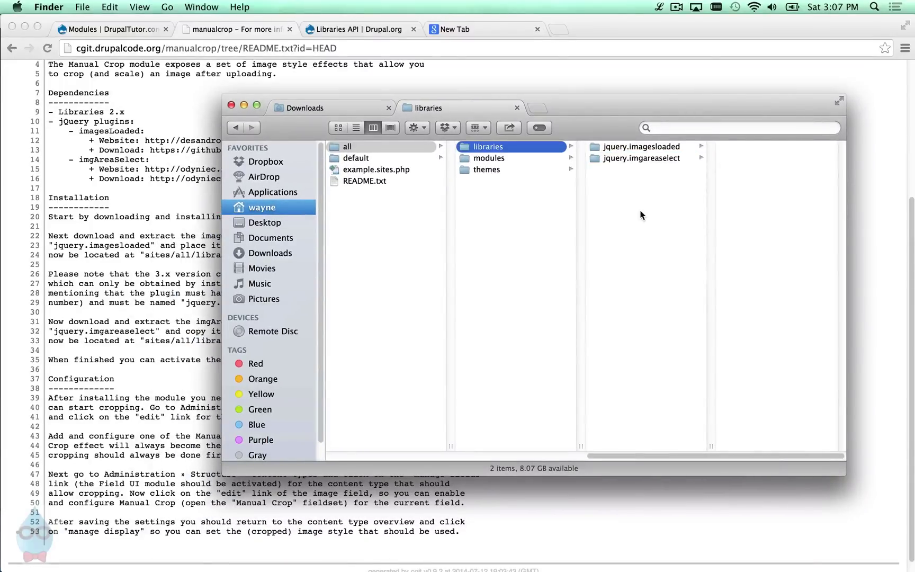
In Chrome, open the Article content type's Image field settings and try to enable its Manual Crop features.
left_click(148, 31)
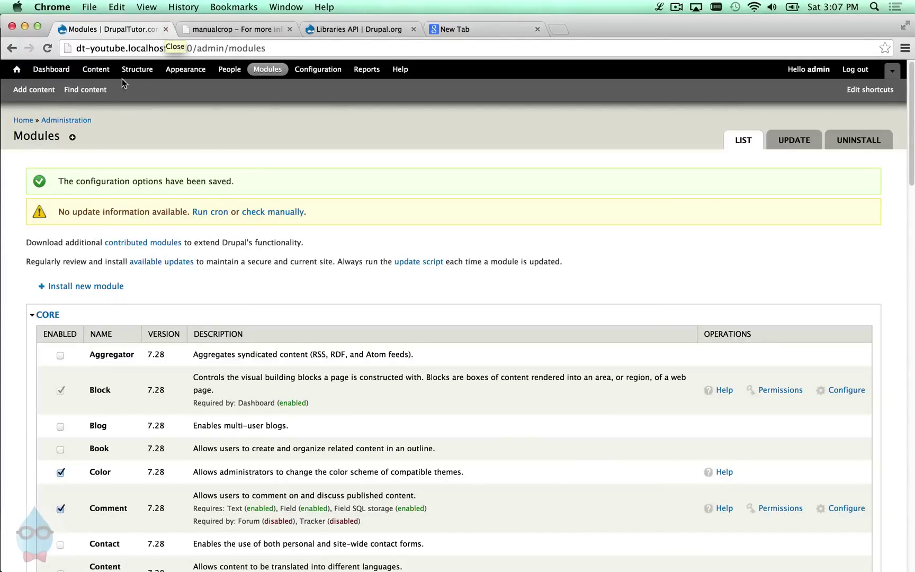
left_click(142, 72)
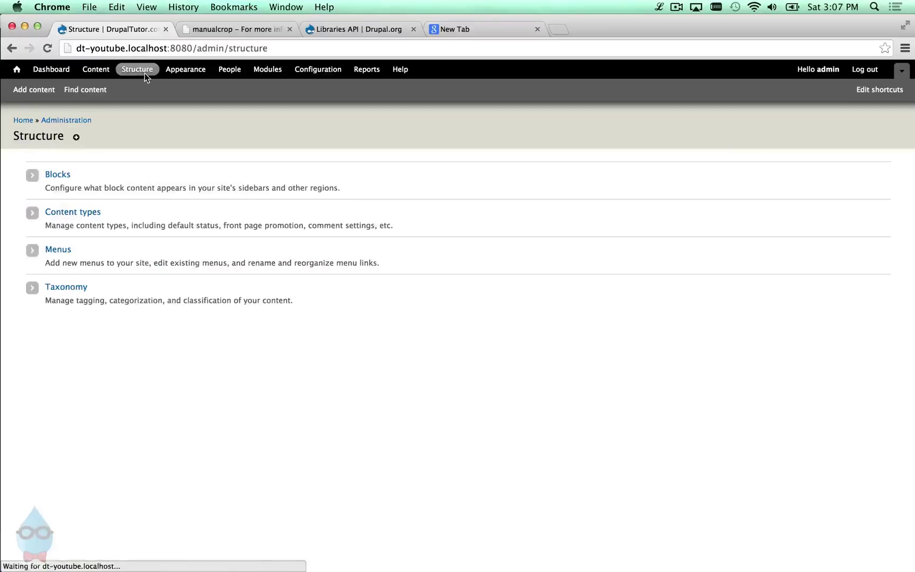
left_click(92, 212)
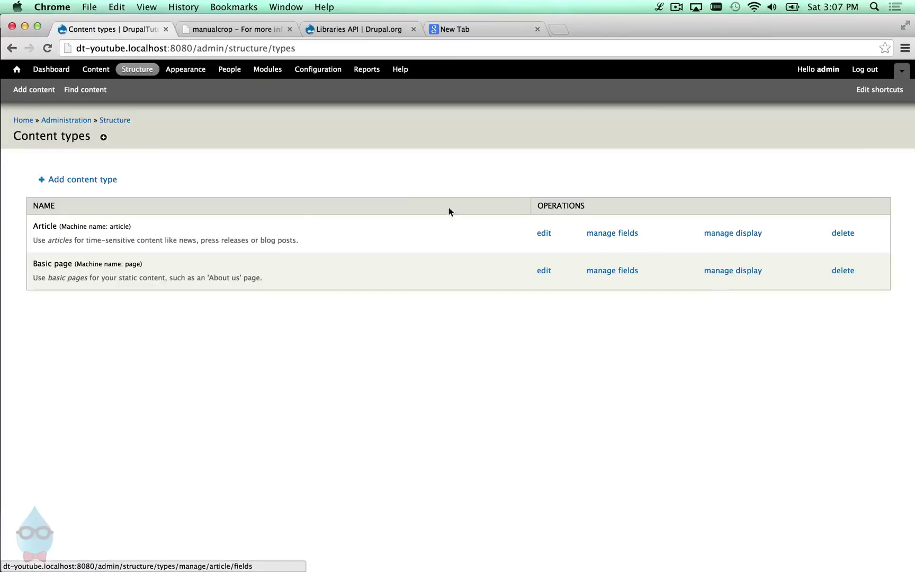
left_click(618, 236)
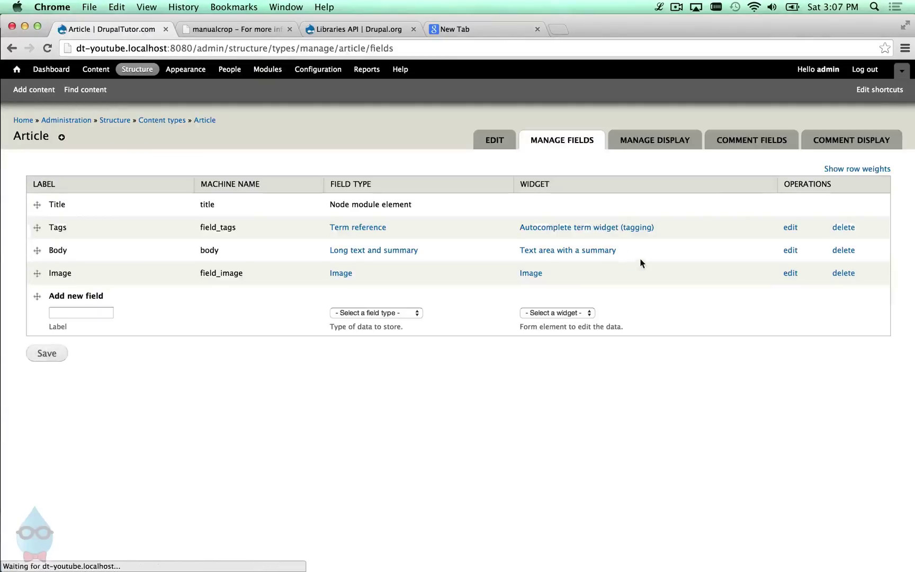
left_click(795, 275)
scroll(189, 346, "down", 5)
scroll(188, 348, "down", 6)
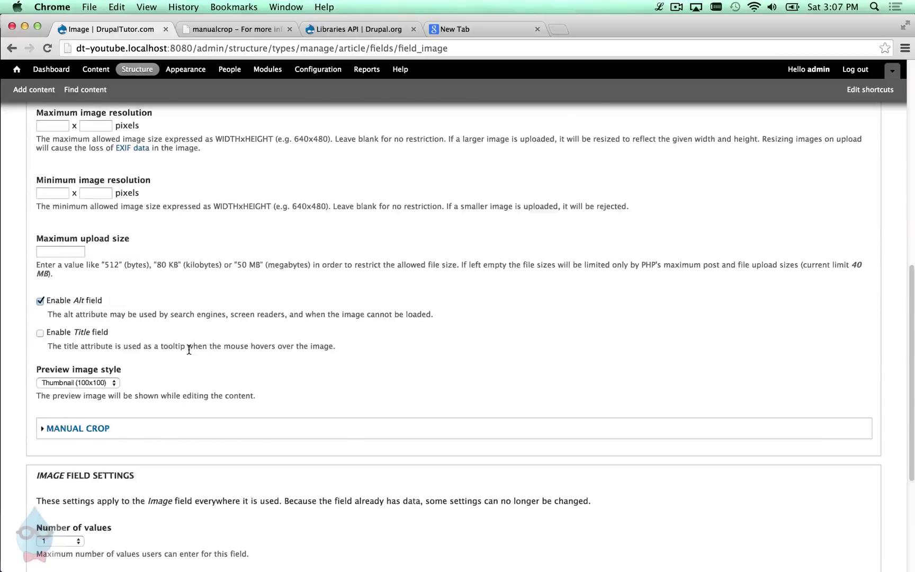
left_click(76, 327)
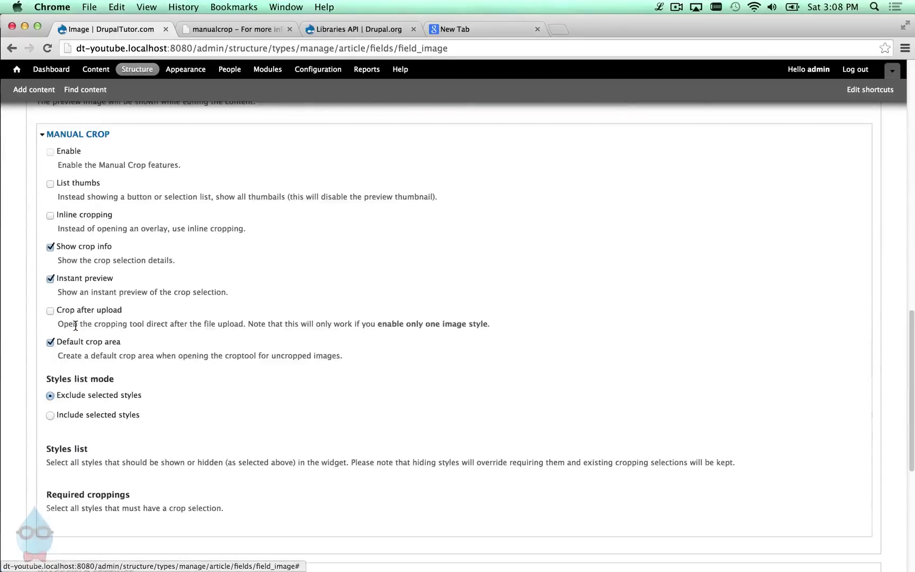
double_click(50, 152)
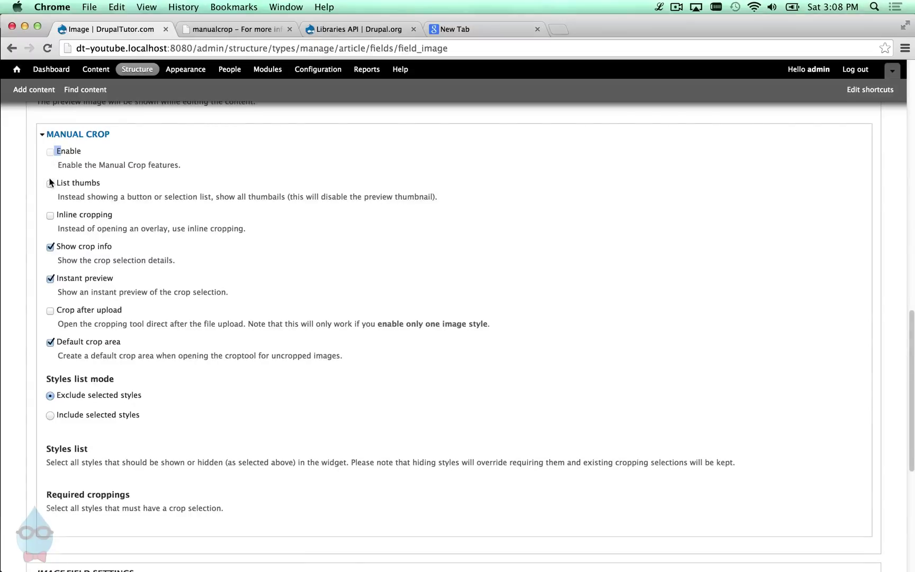
left_click(242, 167)
scroll(207, 281, "up", 6)
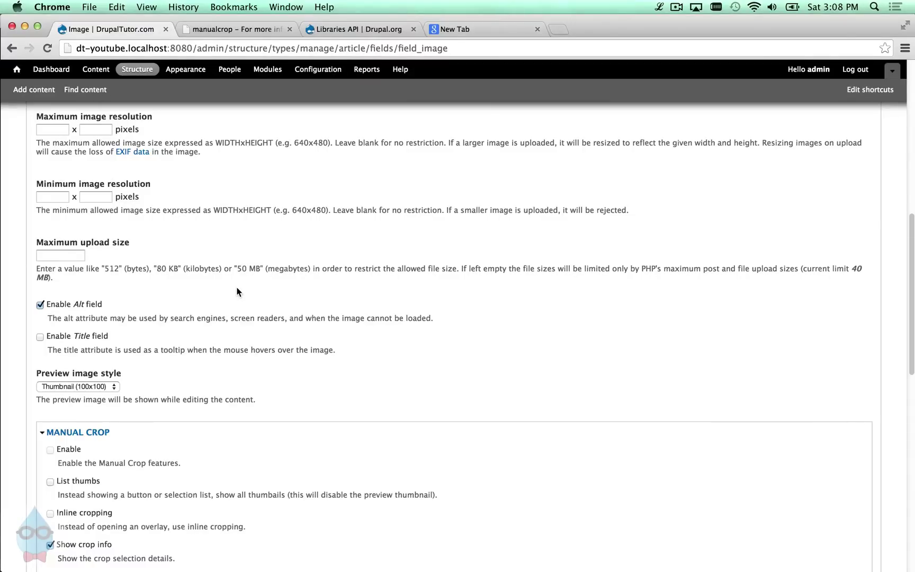
Go to the site's home page and view how the Test article's image is displayed as teaser and full content.
left_click(137, 74)
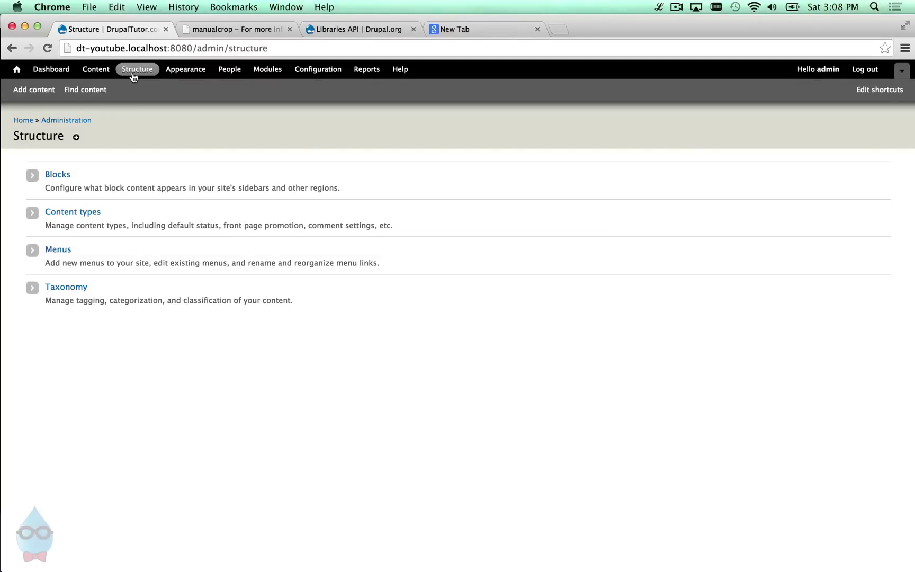
left_click(26, 120)
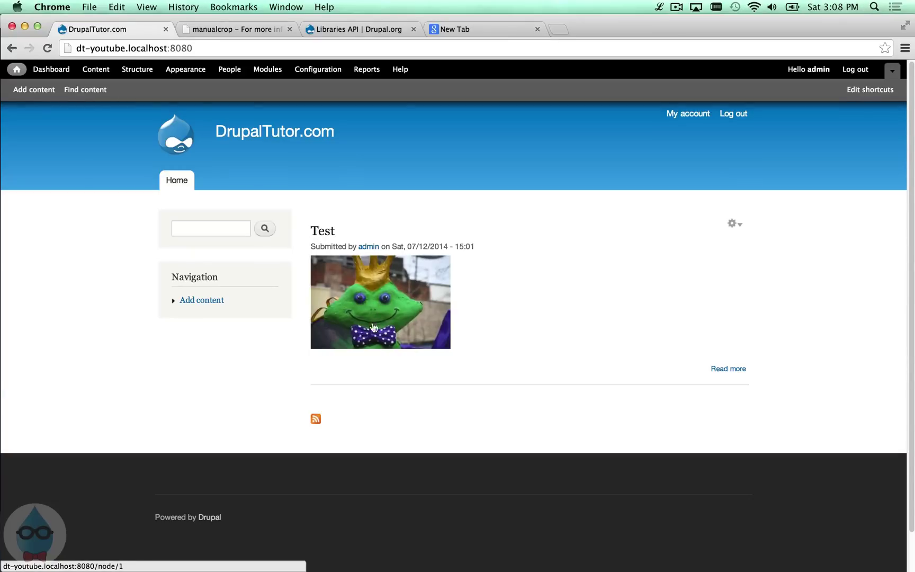
left_click(190, 188)
left_click(363, 346)
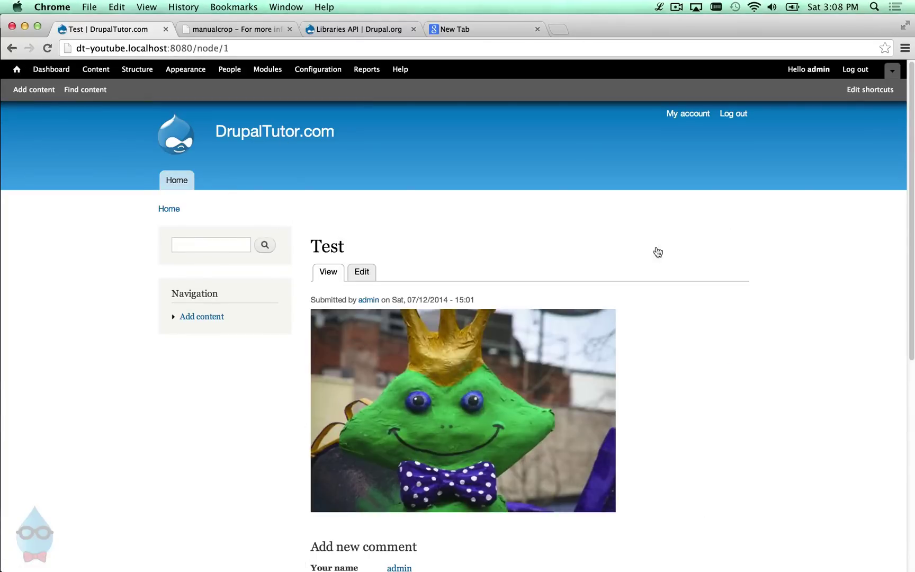
scroll(303, 400, "down", 3)
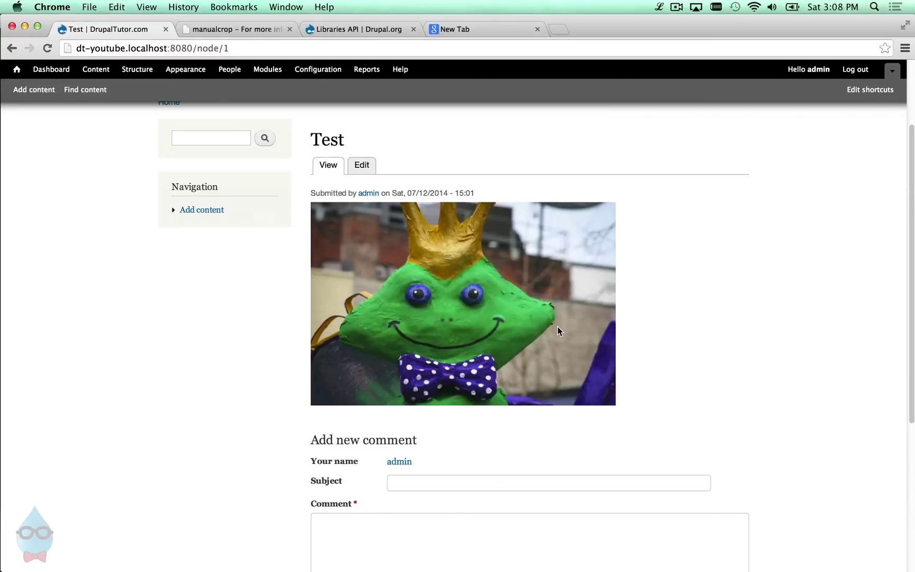
scroll(541, 313, "up", 1)
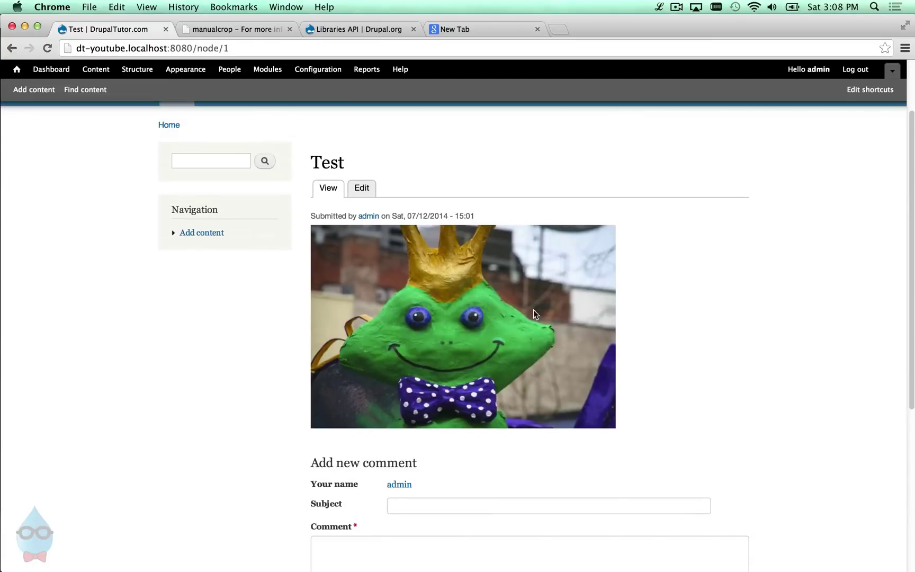
Open the list of image styles in the site's Media configuration.
left_click(322, 70)
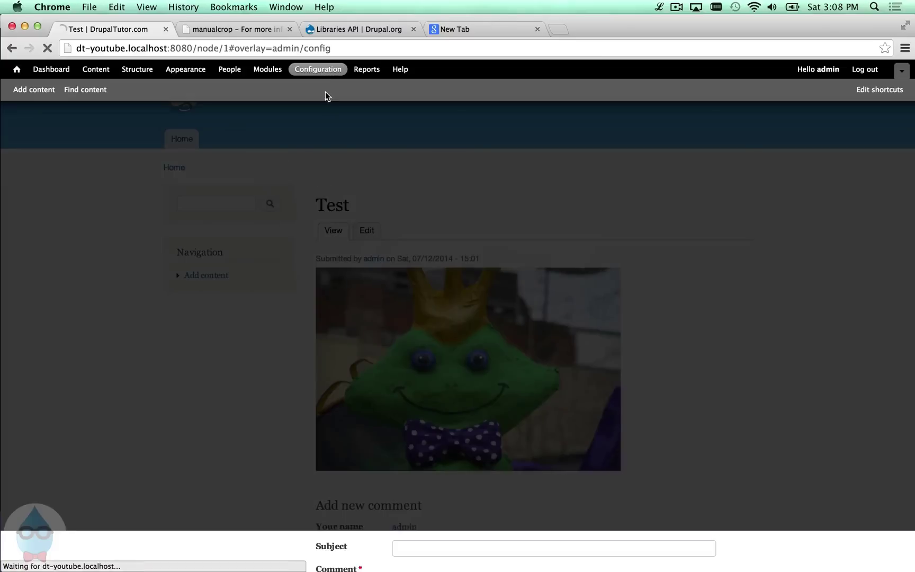
scroll(388, 364, "down", 3)
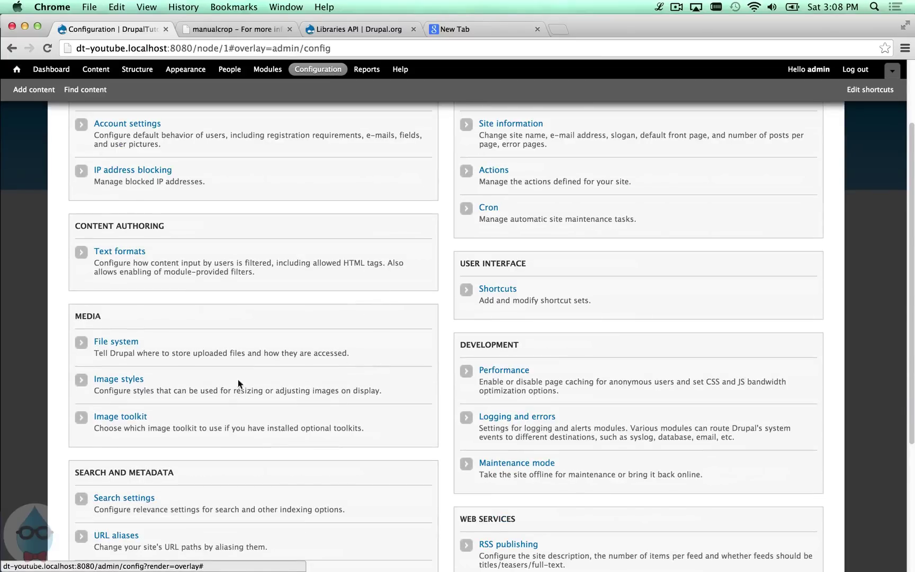
left_click(117, 380)
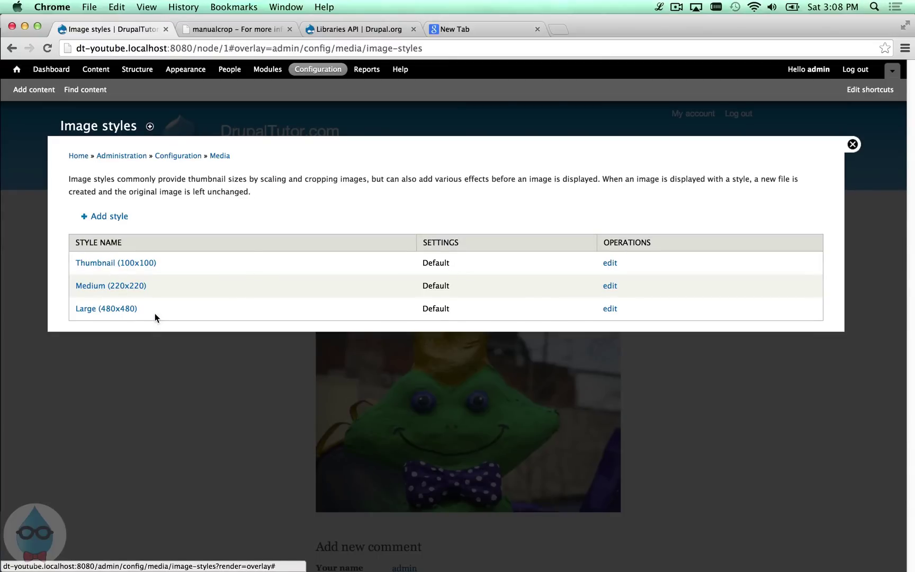
Examine which image styles the Article content type's Image field uses in its Default and Teaser displays.
left_click(137, 69)
left_click(127, 216)
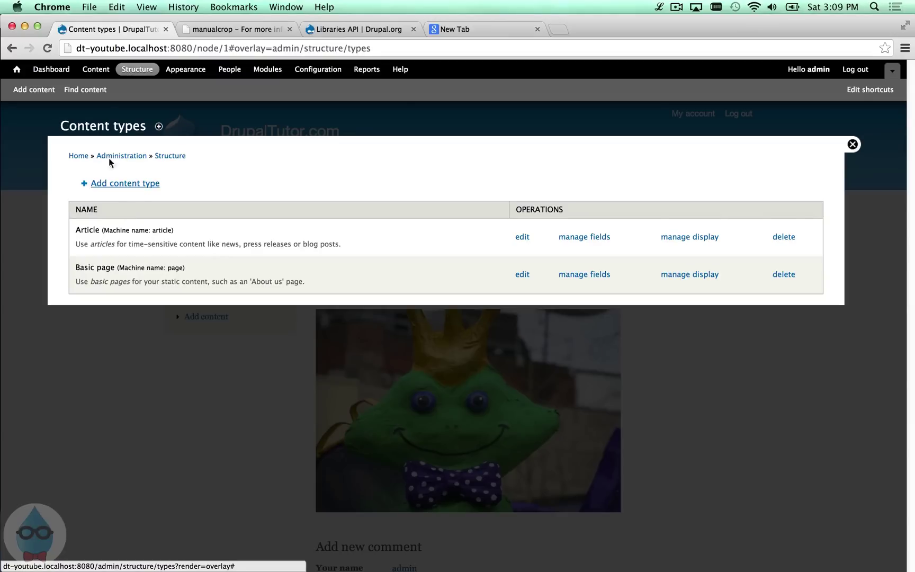
left_click(127, 72)
left_click(134, 218)
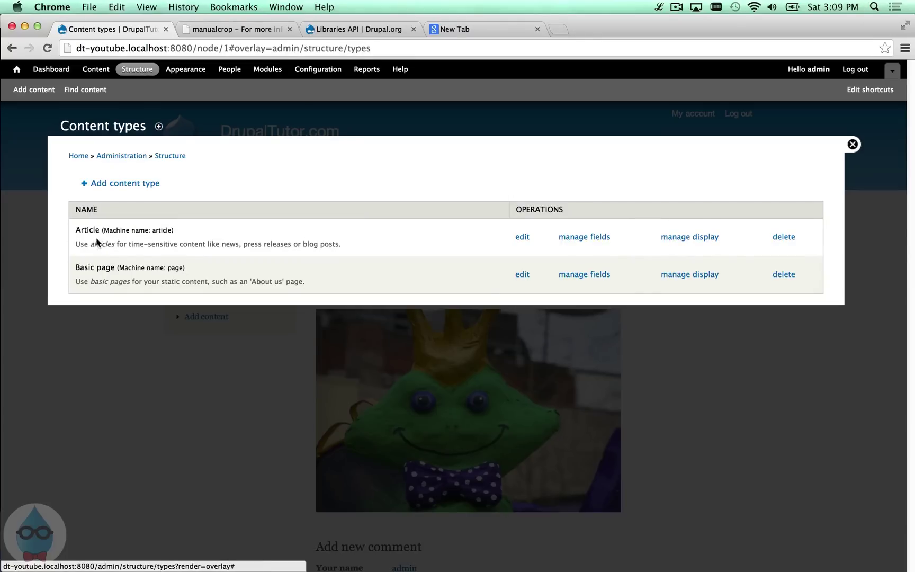
left_click(687, 244)
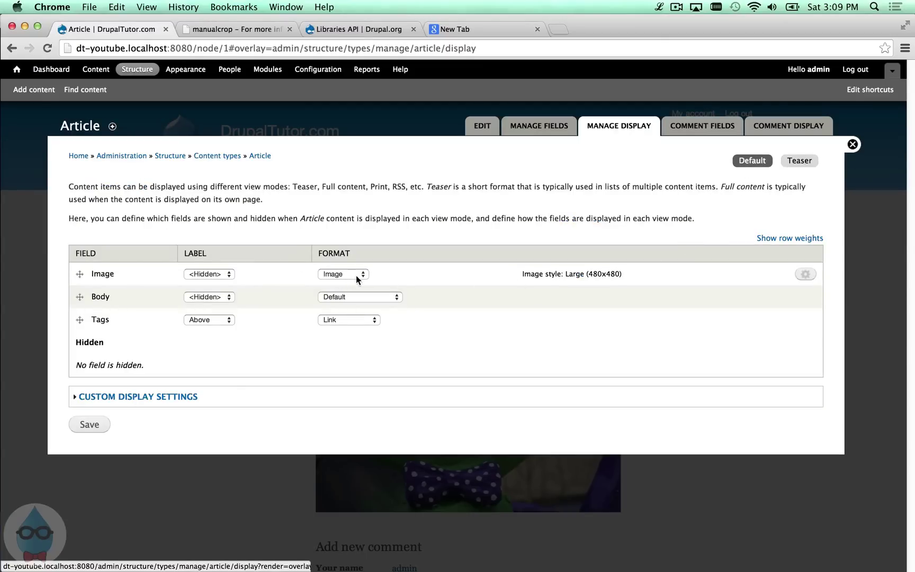
triple_click(573, 275)
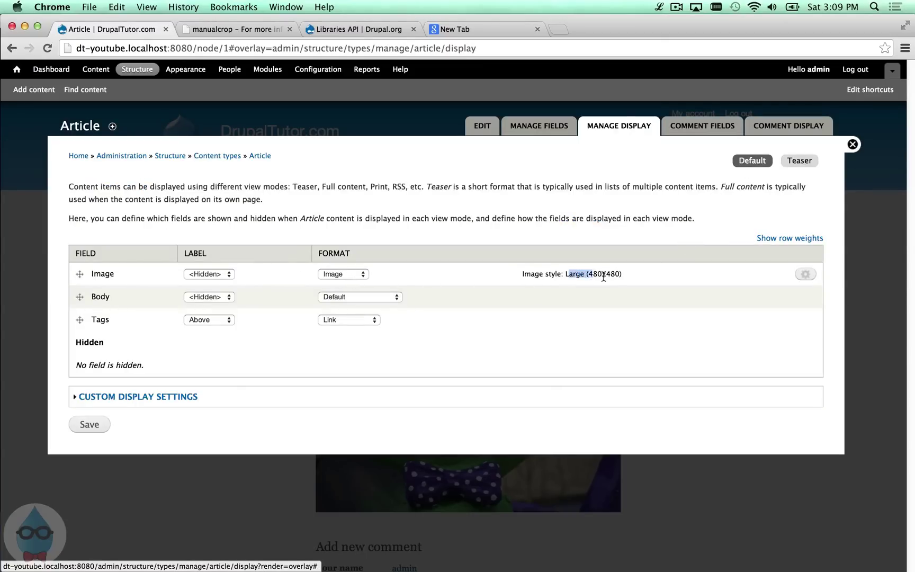
left_click(635, 274)
left_click(797, 161)
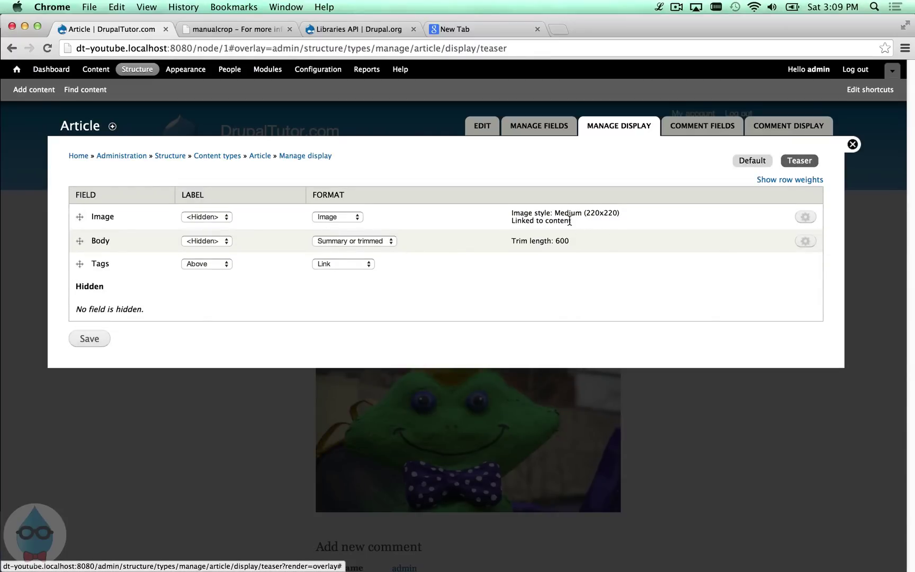
left_click(853, 145)
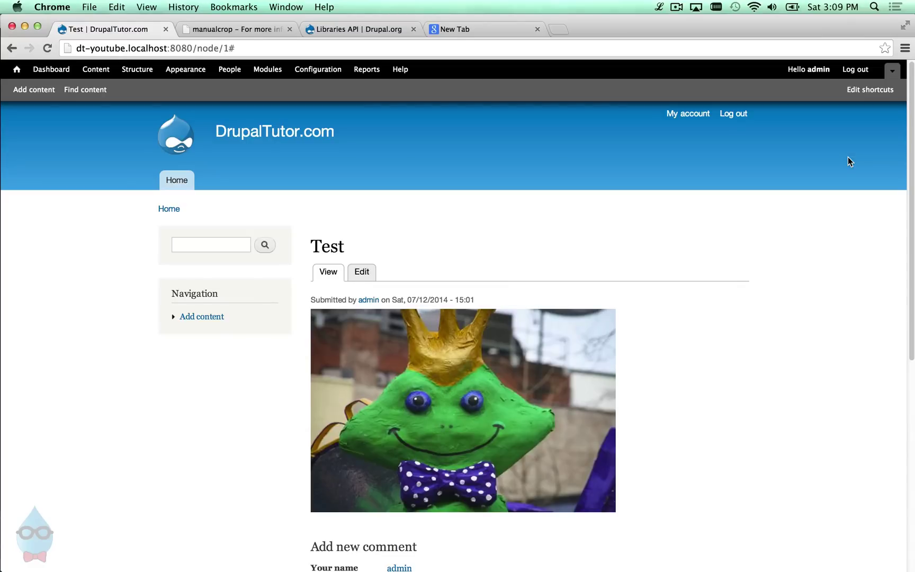
Override the defaults of the Large (480x480) image style and add a Manual crop effect without a minimum crop size.
left_click(299, 70)
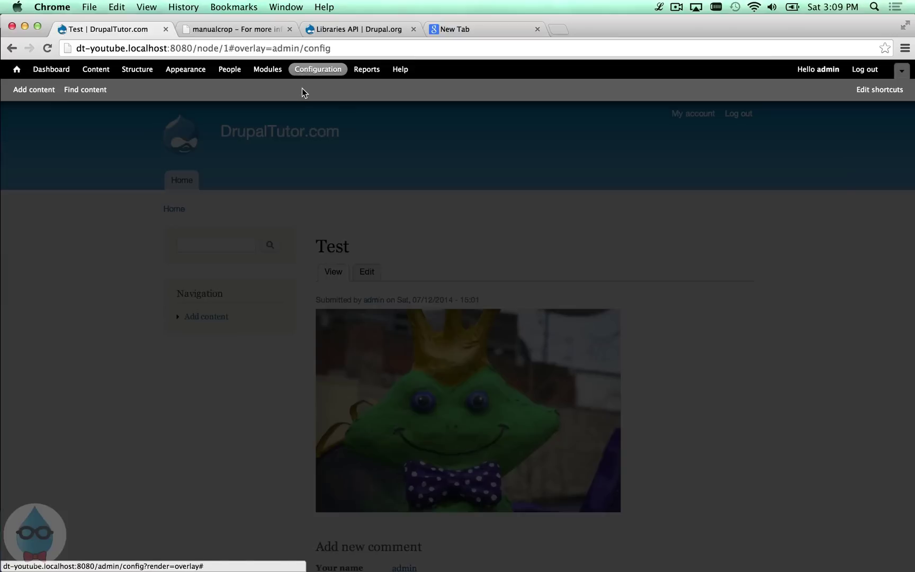
left_click(134, 481)
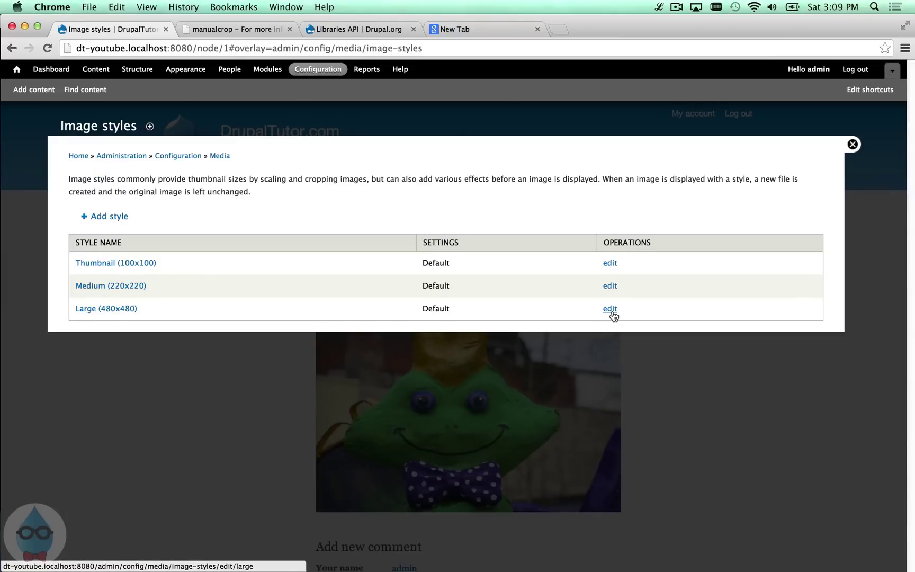
left_click(611, 312)
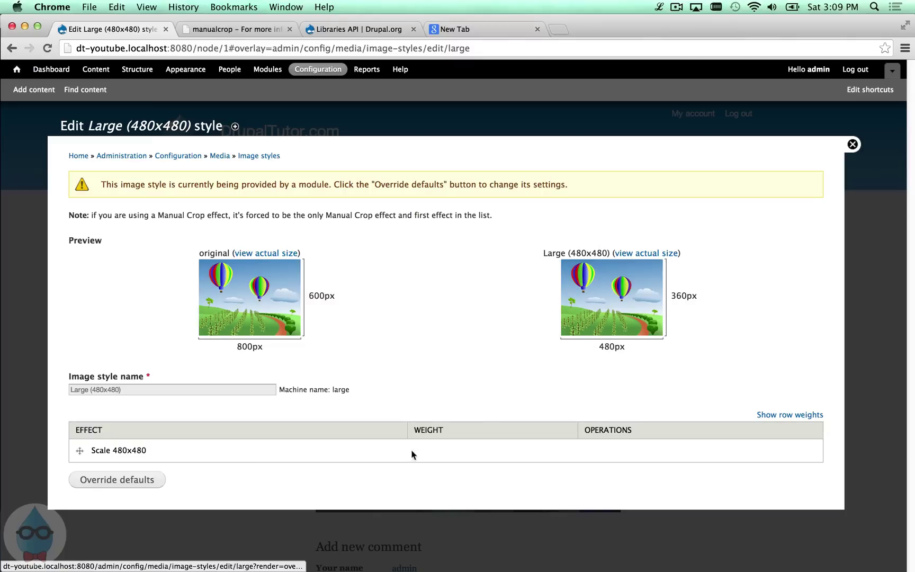
left_click(123, 485)
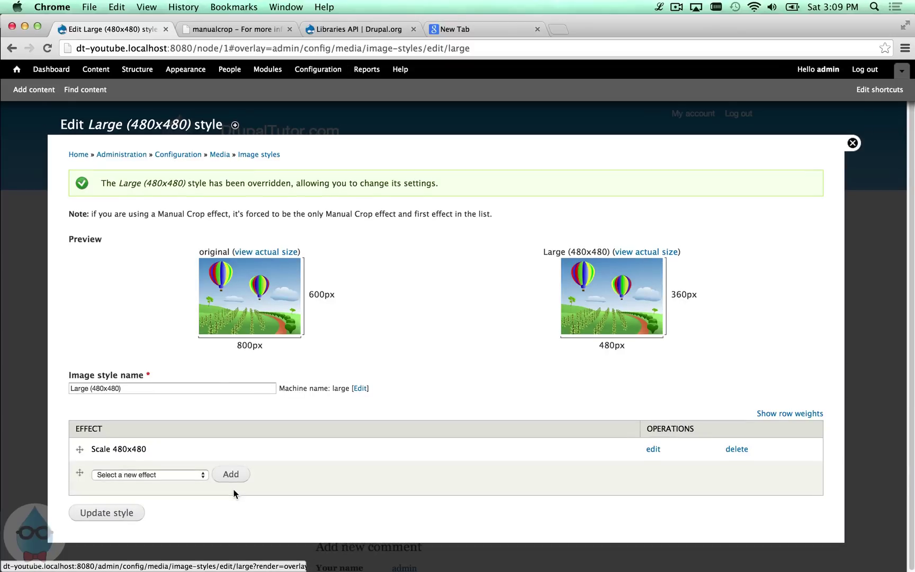
left_click(152, 475)
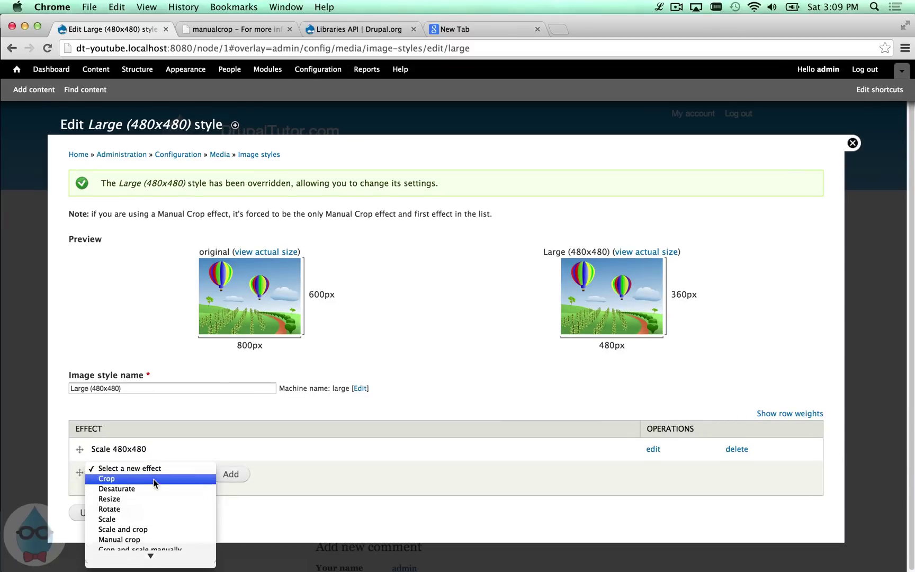
left_click(167, 540)
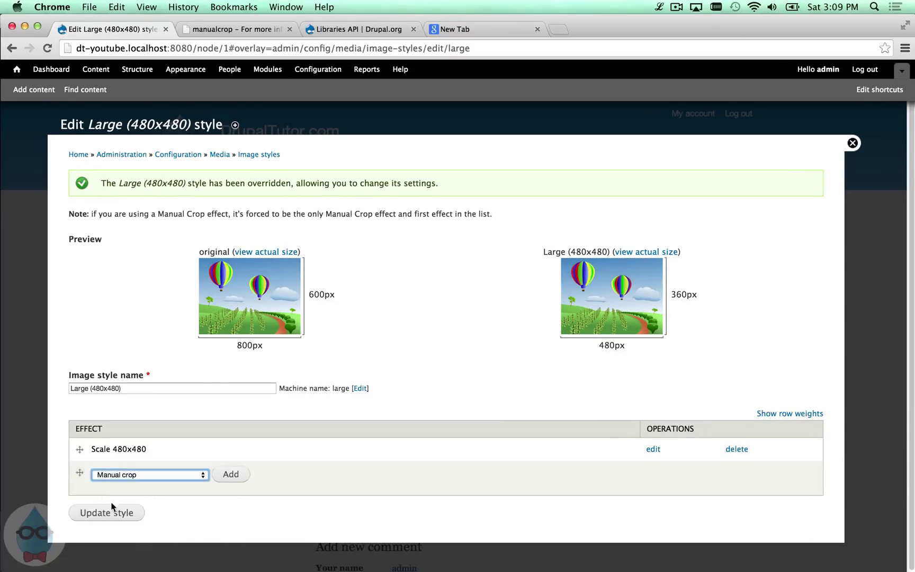
left_click(240, 476)
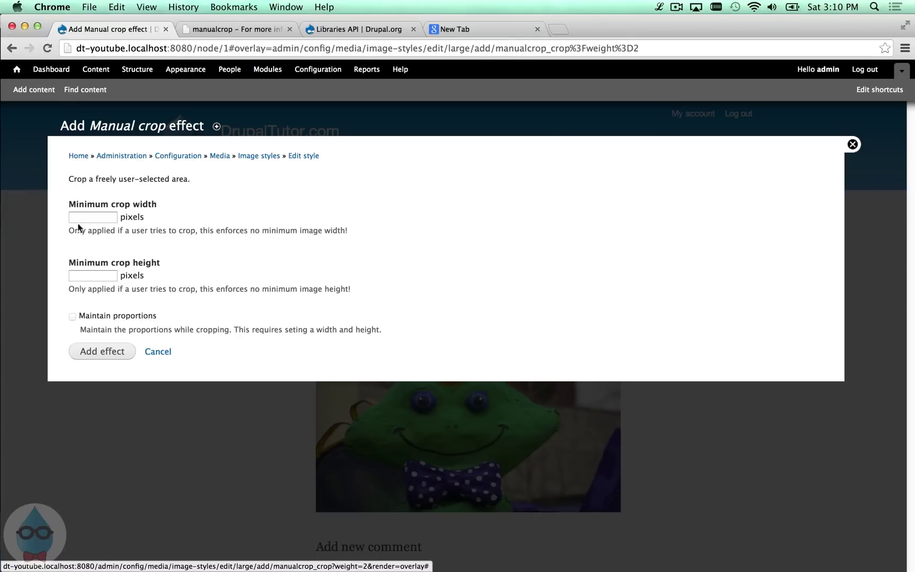
left_click(100, 351)
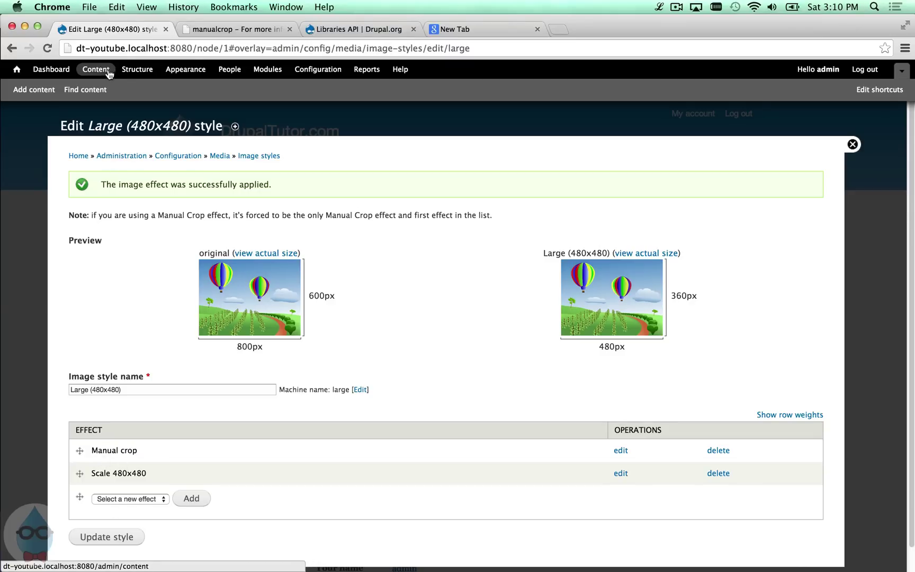
Open the settings of the Article content type's Image field.
left_click(136, 69)
left_click(113, 220)
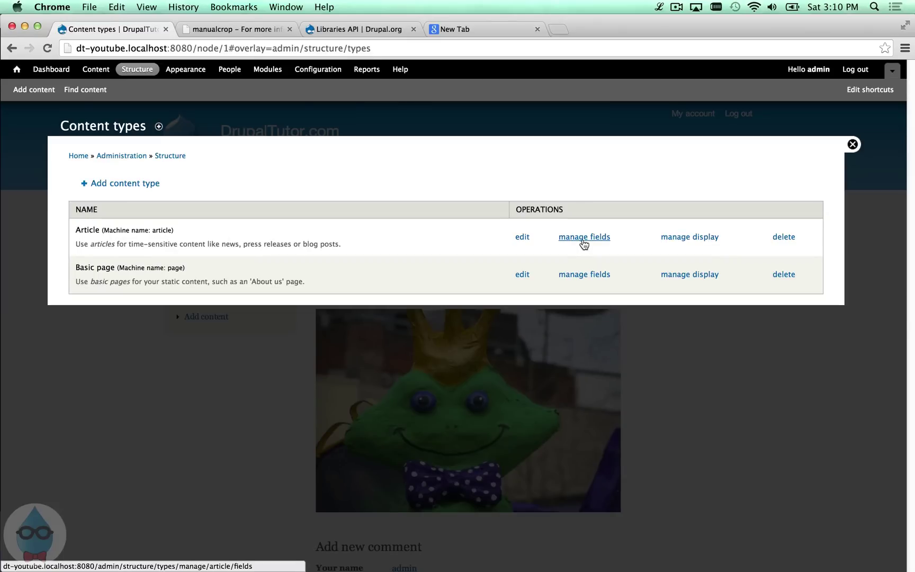
left_click(583, 238)
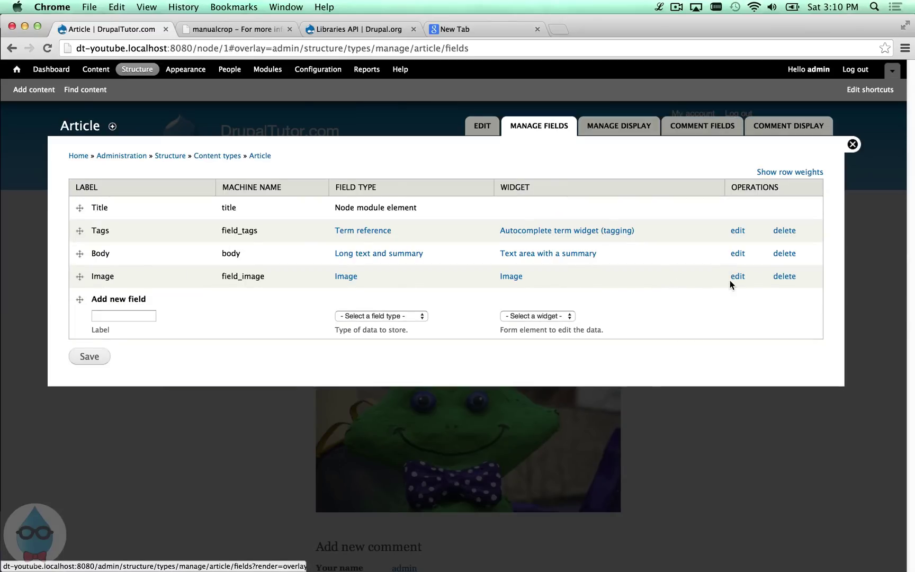
left_click(736, 277)
Enable the Manual Crop features for the Image field, leaving the other crop options at their defaults, and save the settings.
scroll(567, 337, "down", 2)
scroll(568, 338, "down", 10)
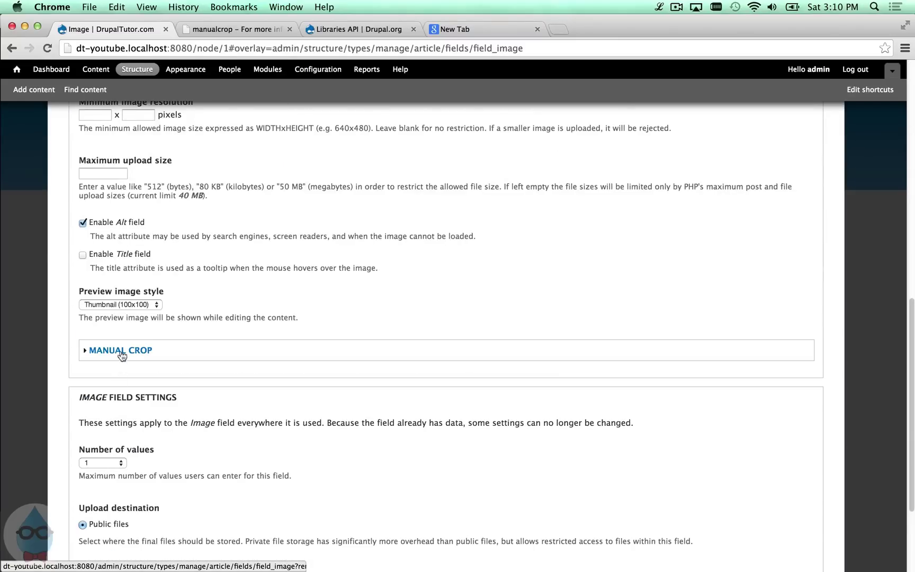
left_click(121, 351)
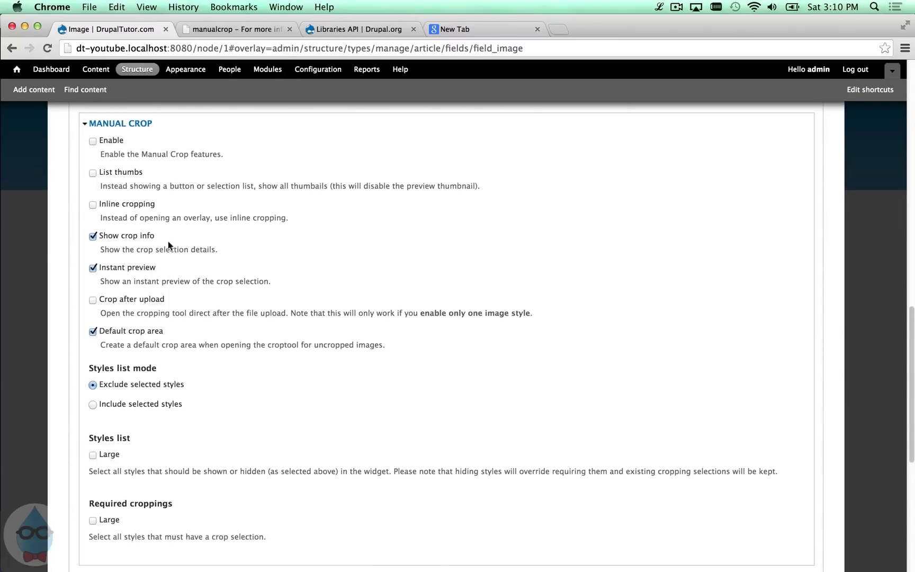
left_click(93, 141)
scroll(209, 416, "down", 5)
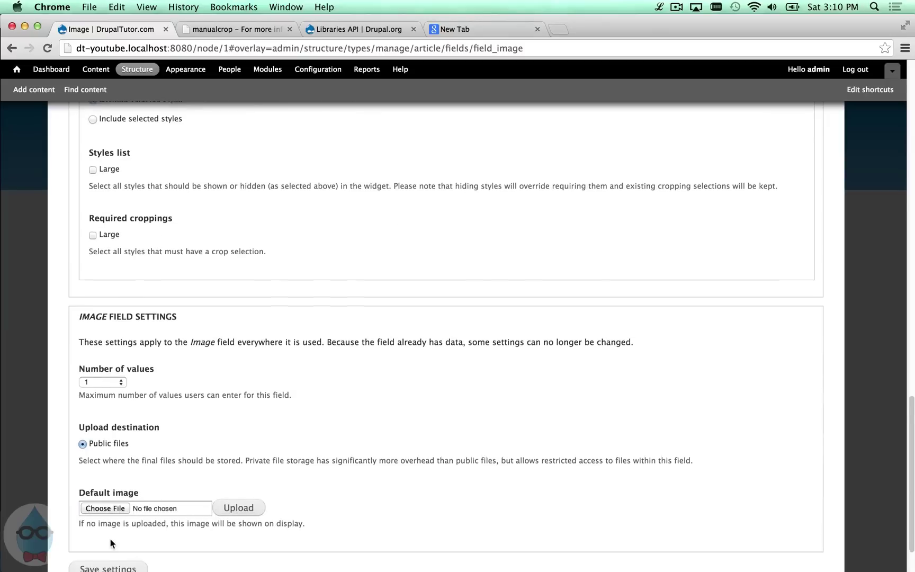
scroll(170, 459, "up", 6)
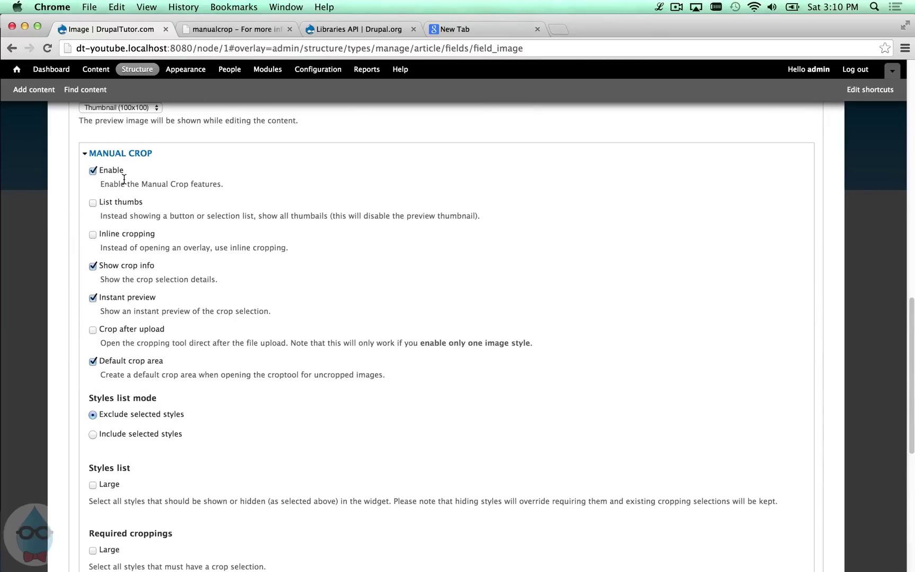
scroll(225, 535, "down", 7)
left_click(106, 516)
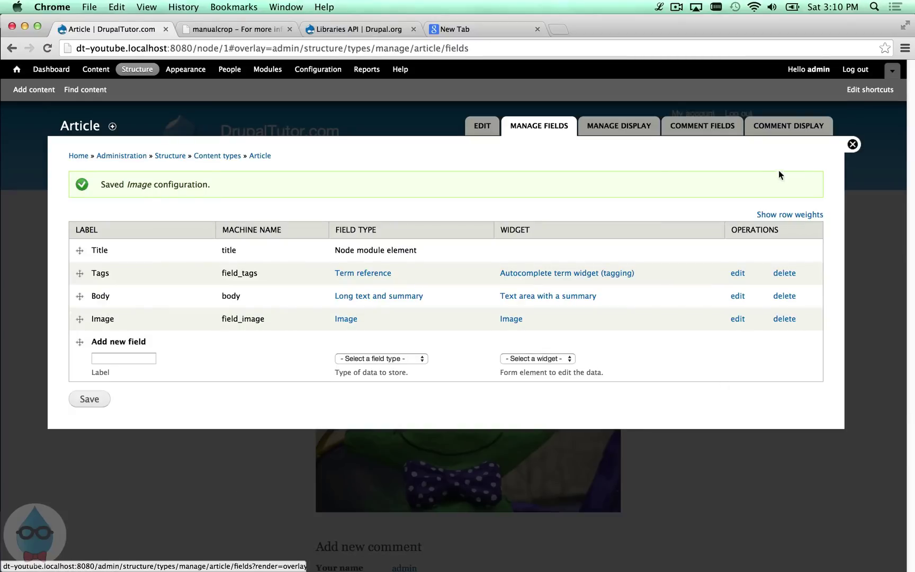
Return to the Test article, edit it, and open the crop tool for its attached image.
left_click(853, 144)
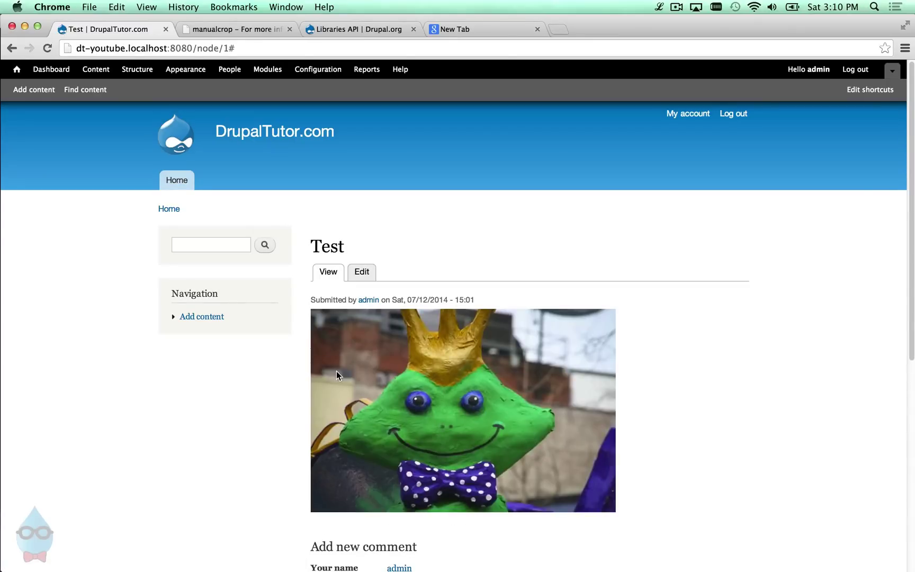
left_click(360, 273)
scroll(400, 376, "down", 10)
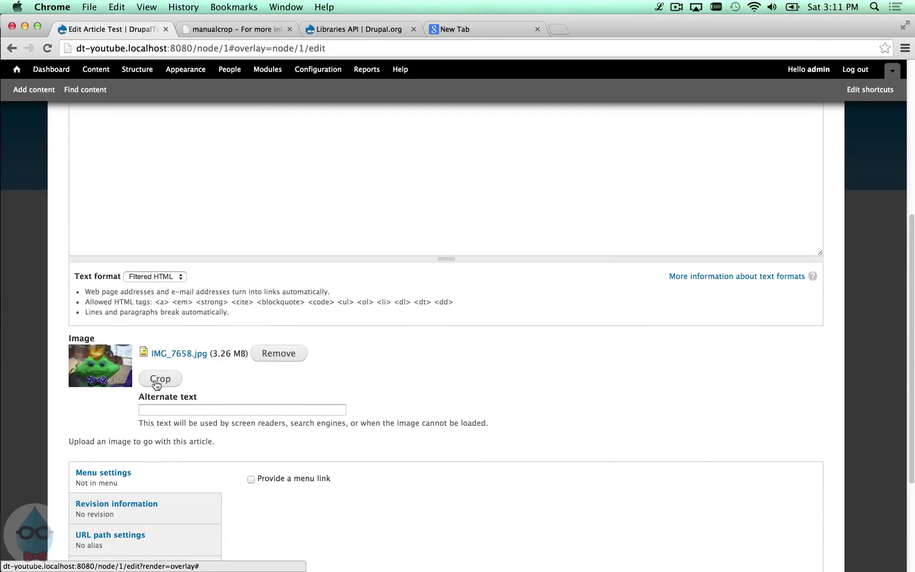
left_click(161, 379)
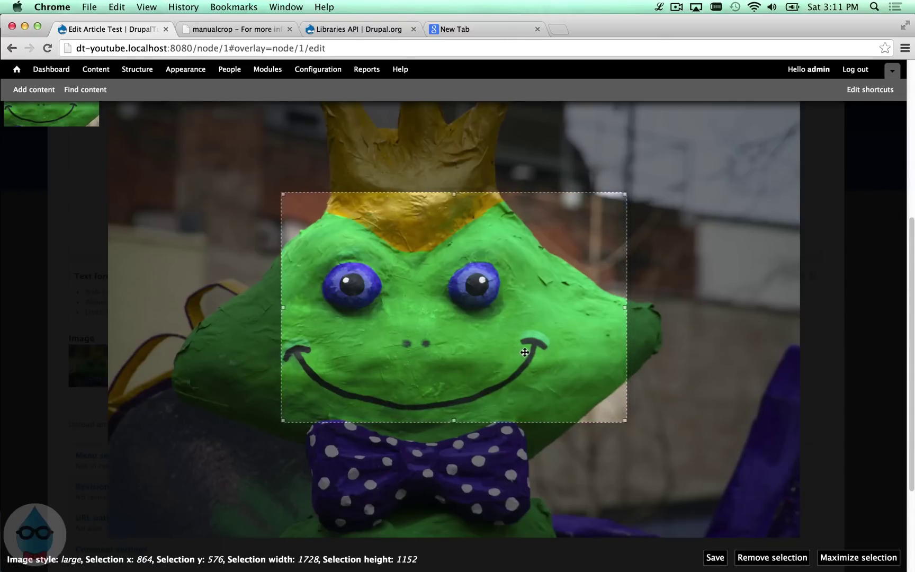
Frame the frog's face and bow tie with a crop selection about 2352 by 1520 pixels, starting near x 384, y 701.
left_click_drag(540, 347, 443, 319)
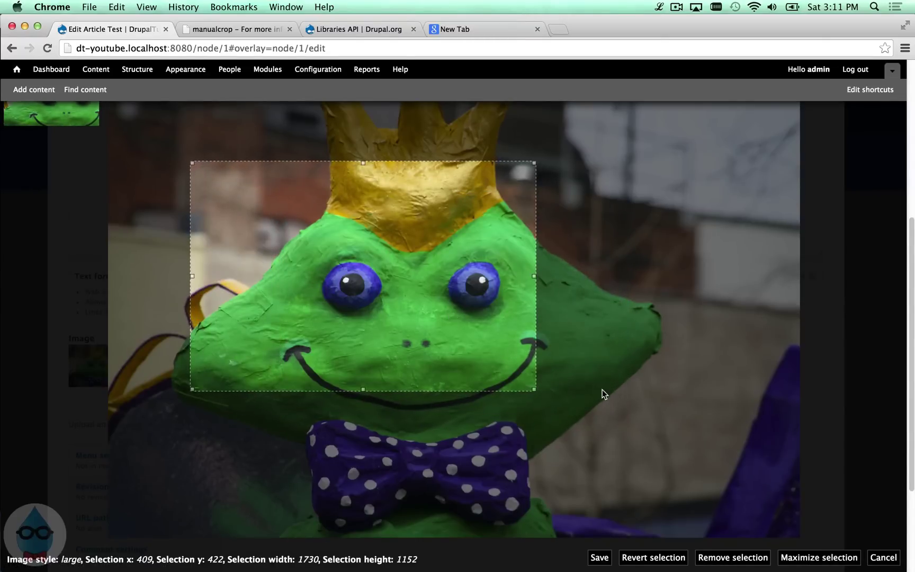
left_click_drag(534, 390, 660, 525)
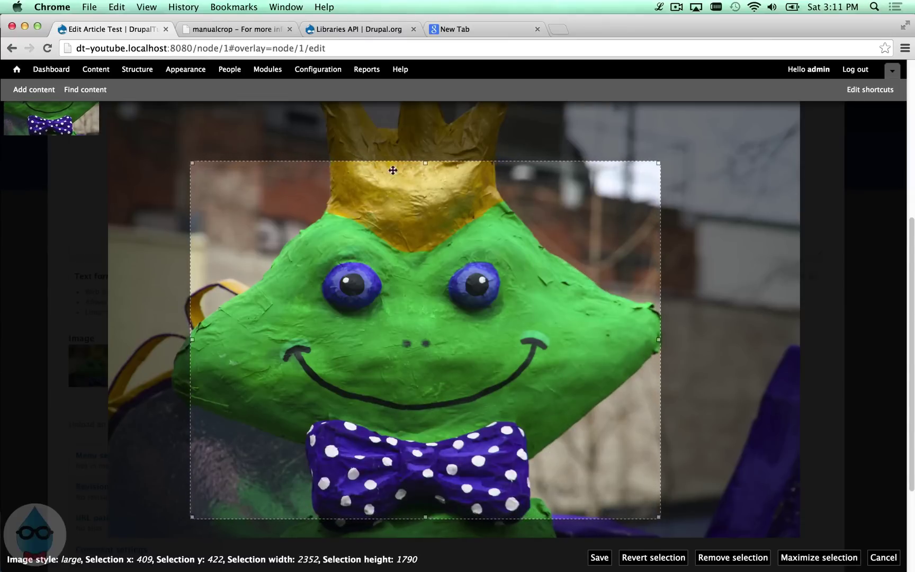
left_click_drag(426, 163, 425, 216)
mouse_move(441, 276)
left_mouse_down()
mouse_move(437, 268)
mouse_move(436, 277)
left_mouse_up()
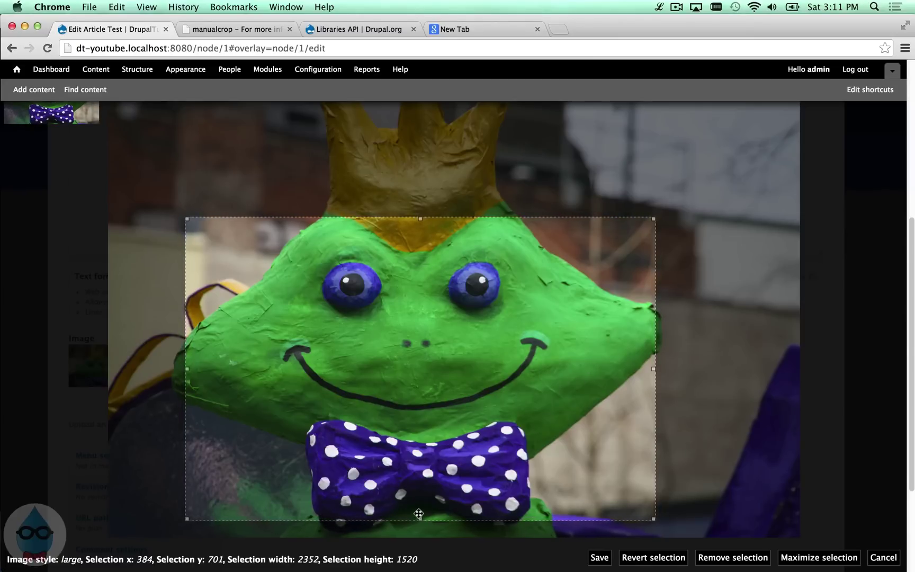
Collapse the shortcuts bar, then save the crop selection and the Test article.
left_click(891, 73)
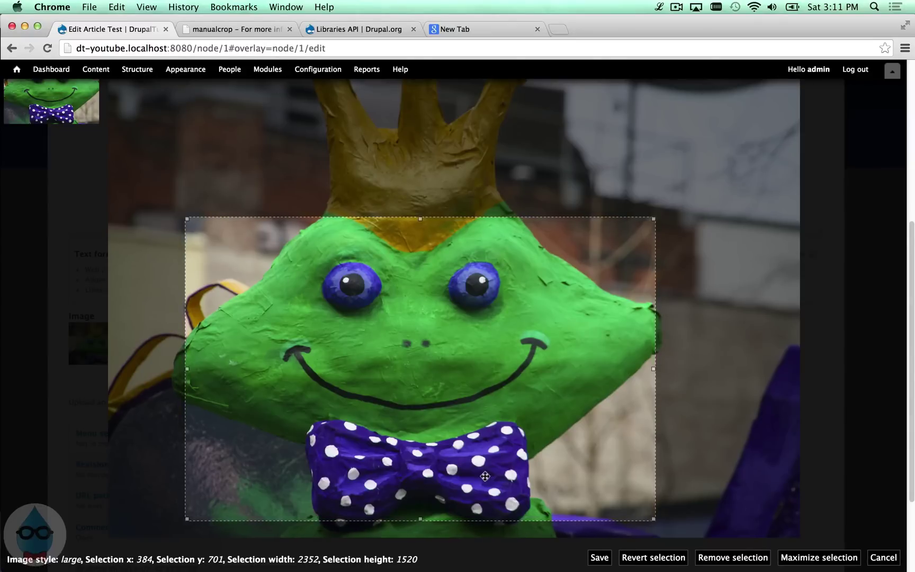
left_click(599, 559)
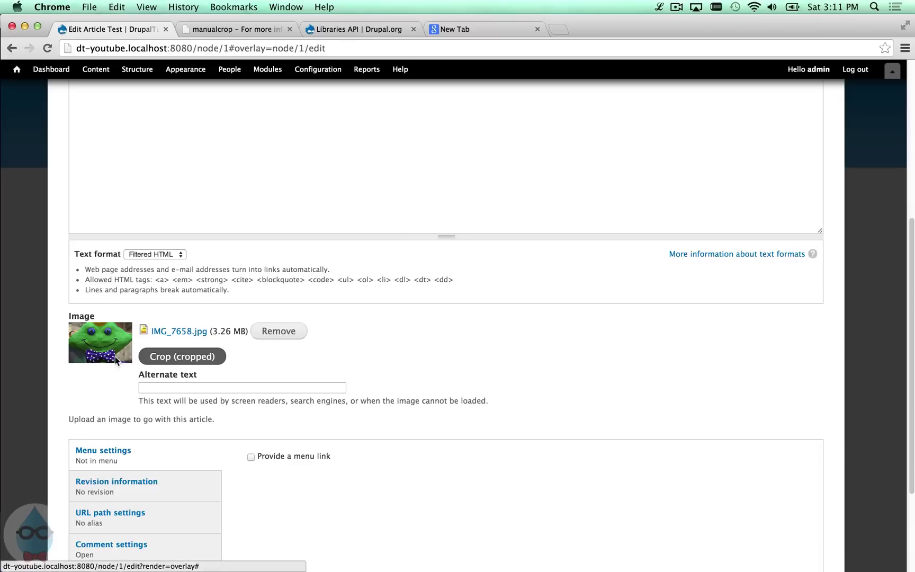
scroll(127, 389, "down", 5)
left_click(86, 515)
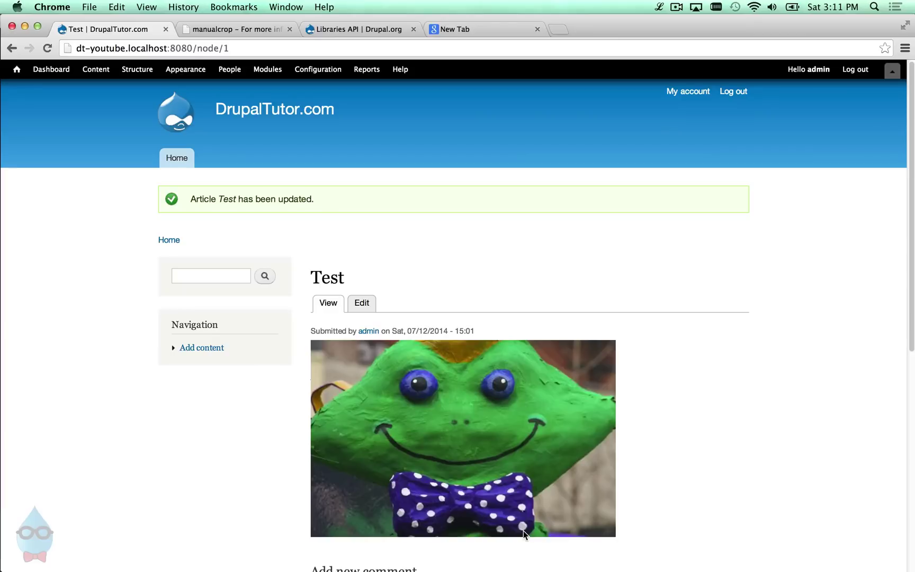
Compare the Test article's image in the home page teaser with its full content view.
left_click(177, 163)
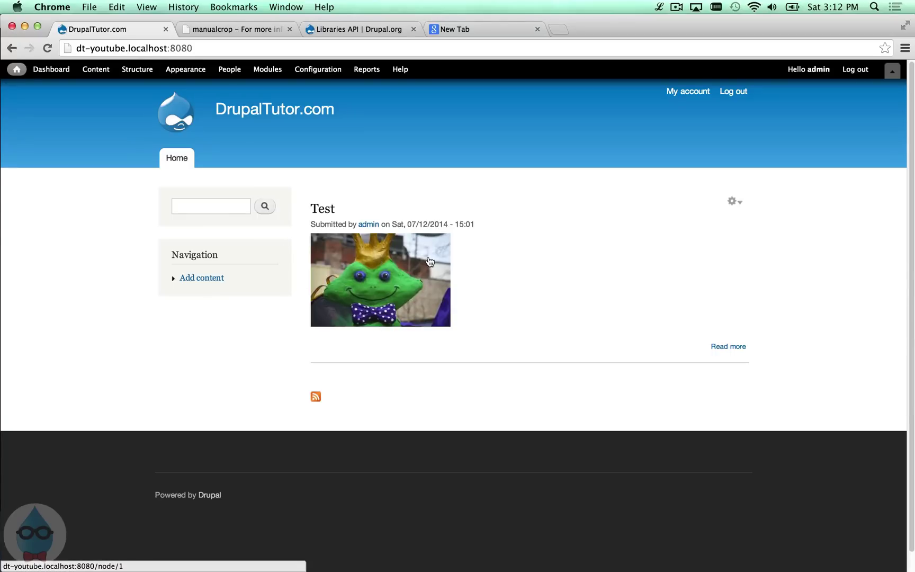
left_click(358, 247)
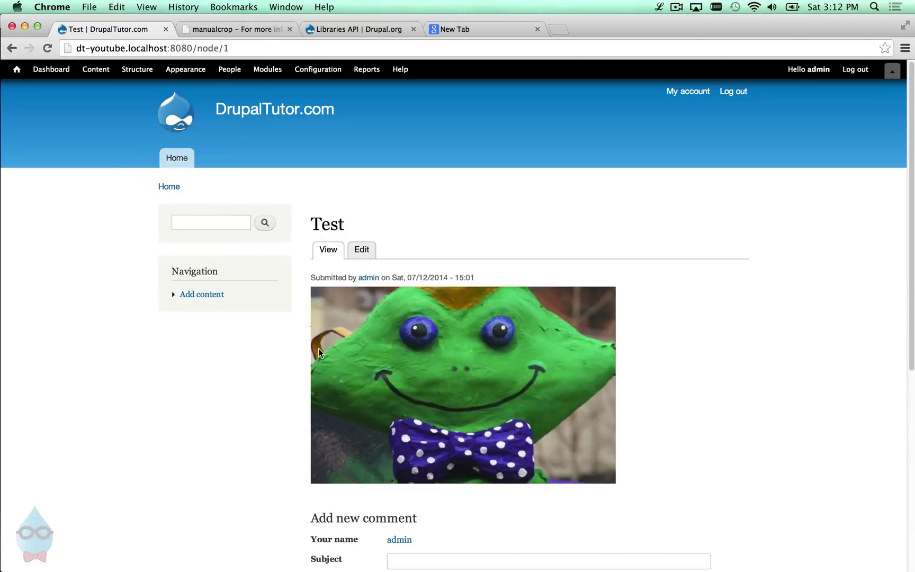
left_click(174, 162)
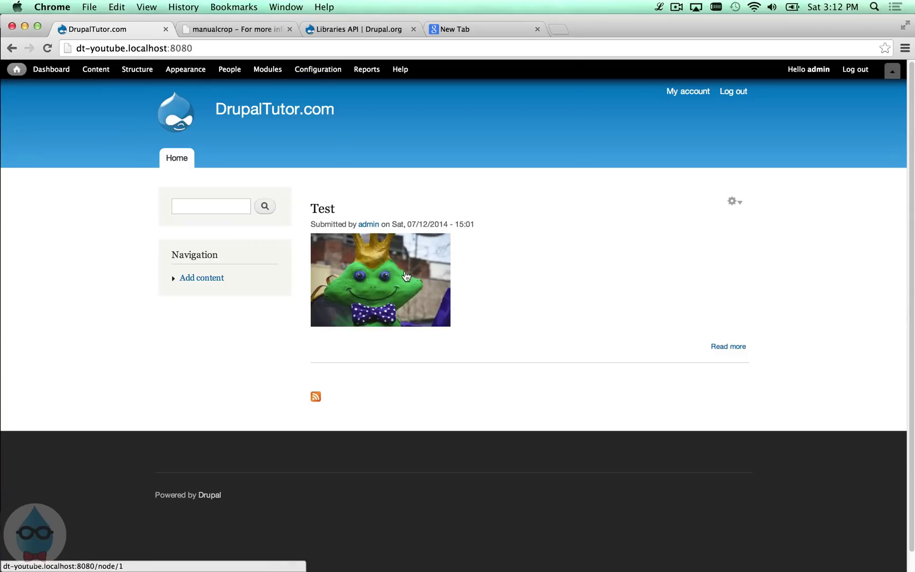
Override the defaults of the Medium (220x220) image style and add a Manual crop effect to it.
left_click(332, 73)
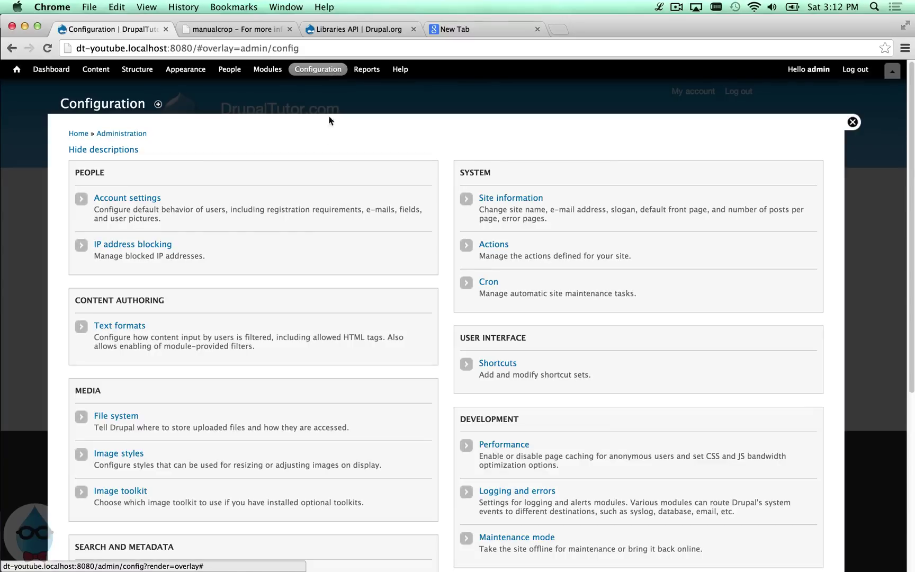
left_click(130, 457)
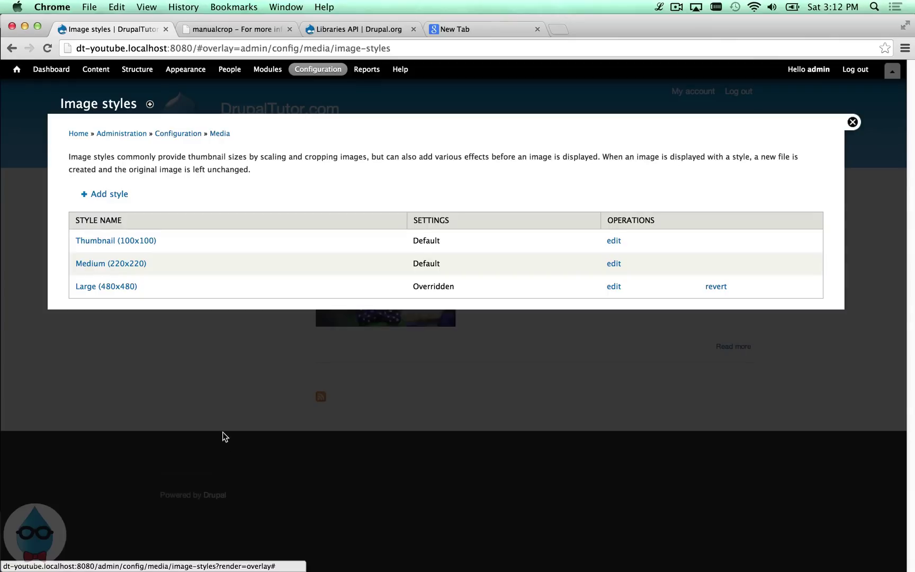
left_click(614, 264)
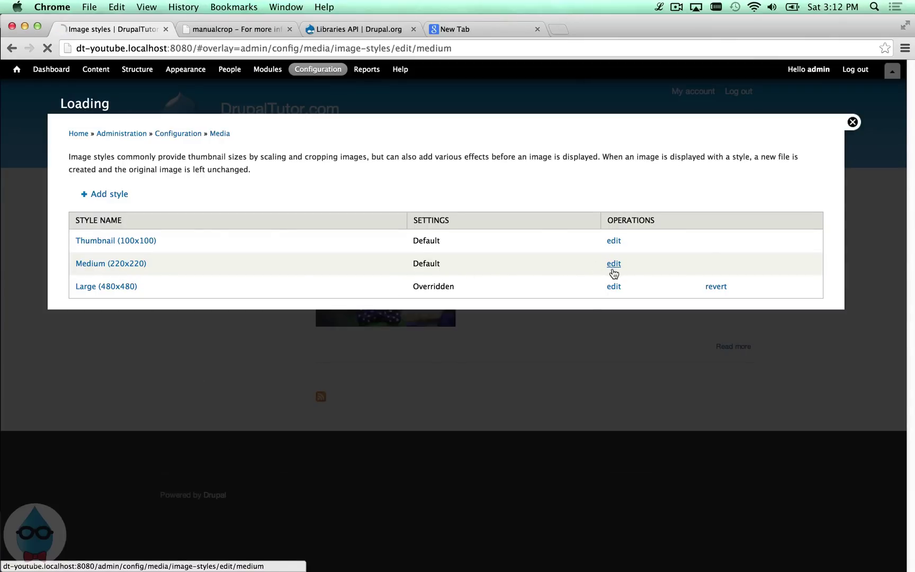
left_click(132, 462)
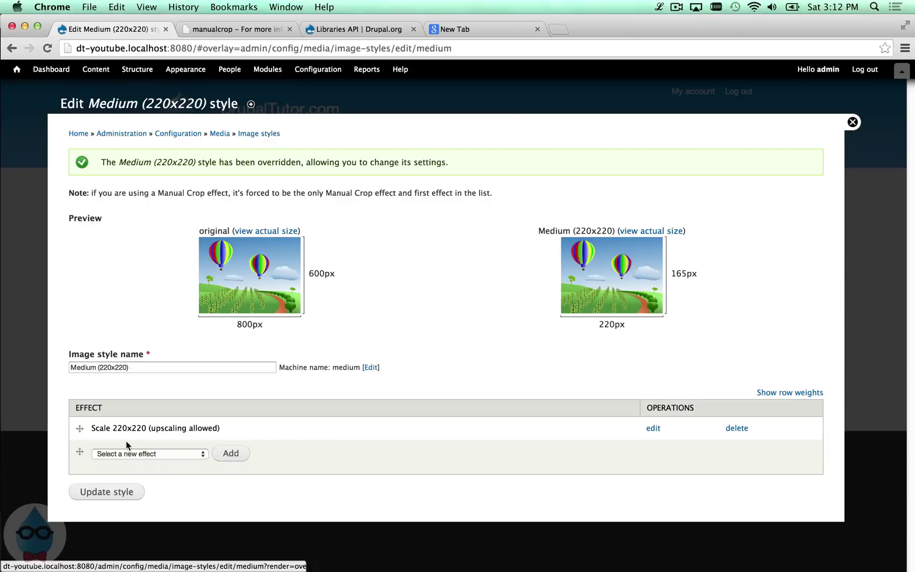
left_click(153, 453)
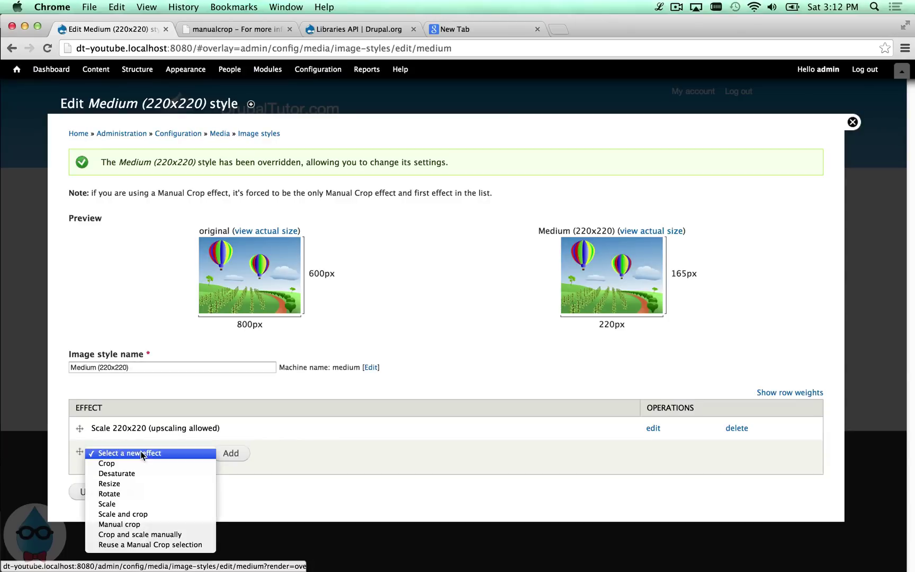
left_click(157, 525)
left_click(231, 454)
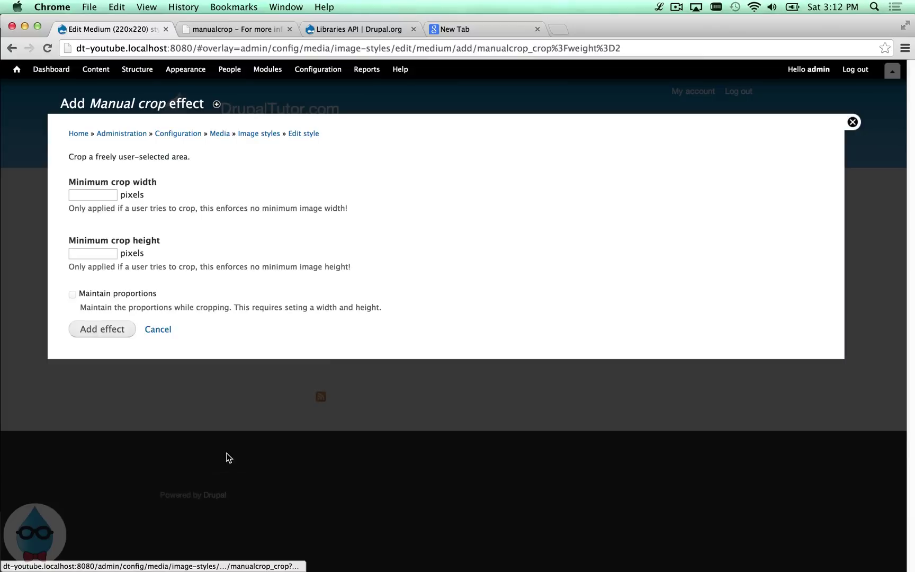
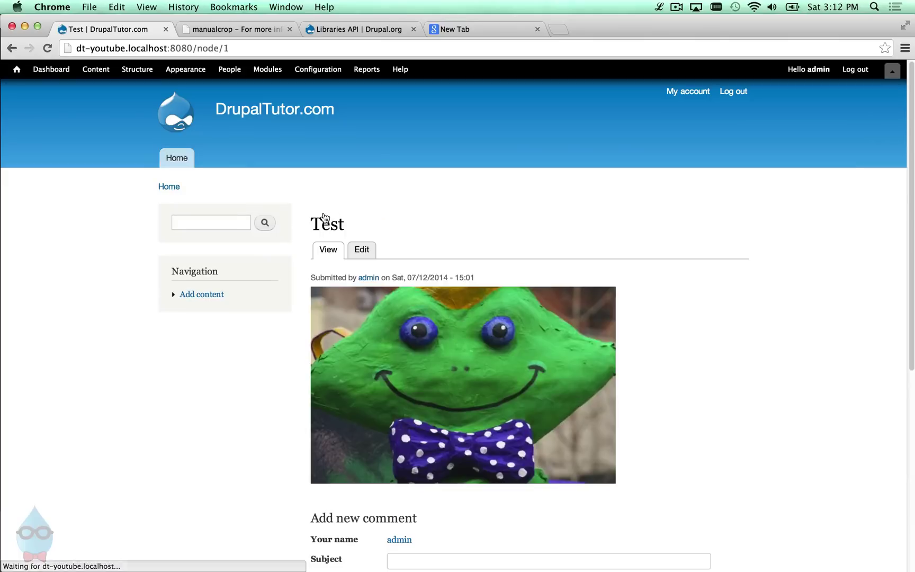
Open the Test article for editing and start a manual crop of its image for the Medium style.
left_click(354, 247)
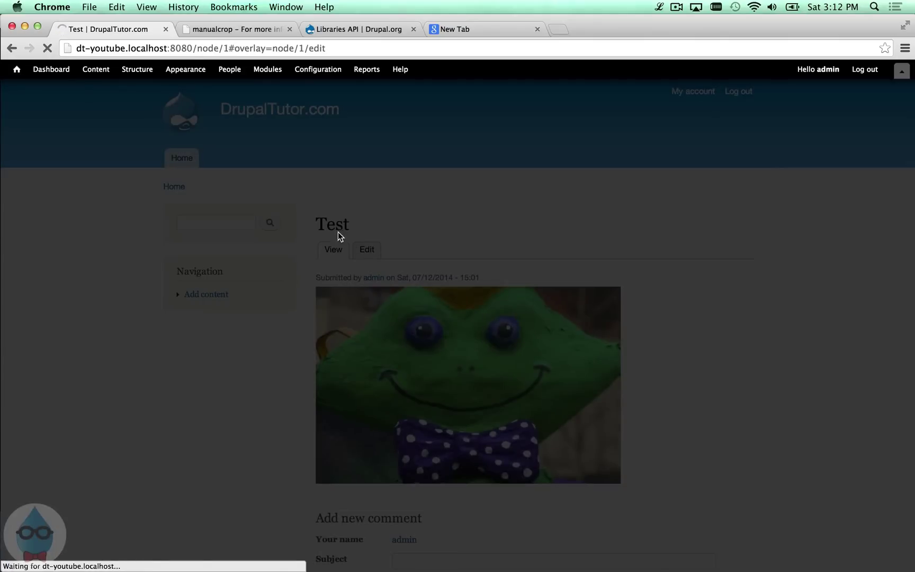
scroll(257, 203, "down", 5)
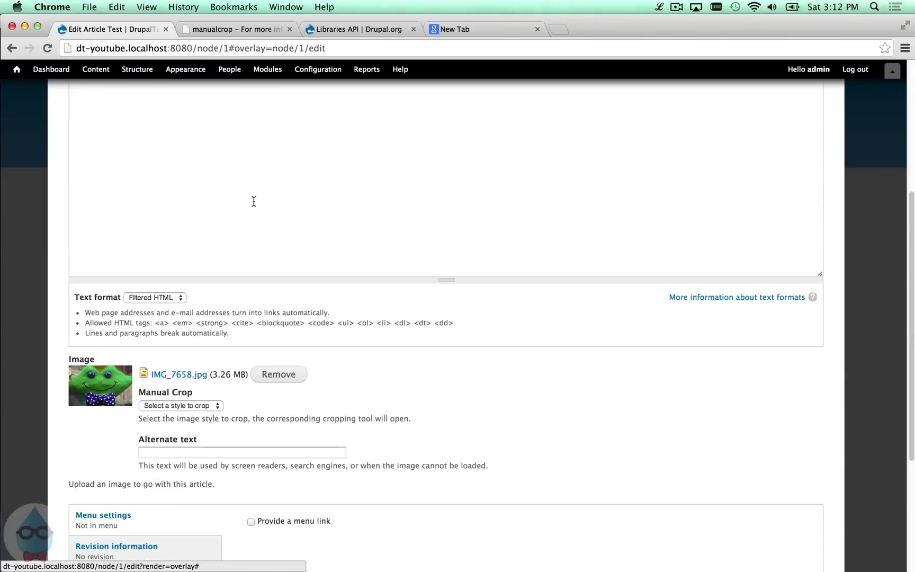
scroll(254, 201, "down", 3)
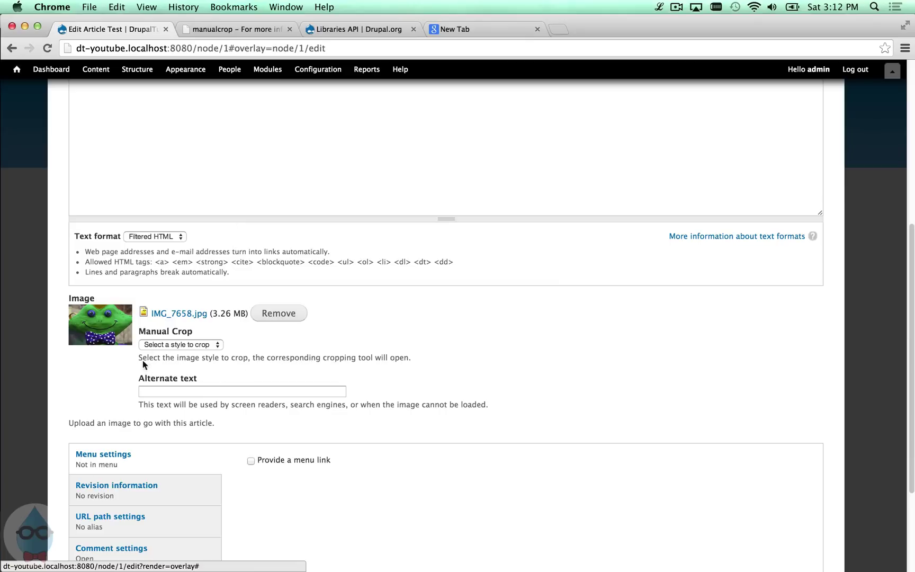
left_click(149, 345)
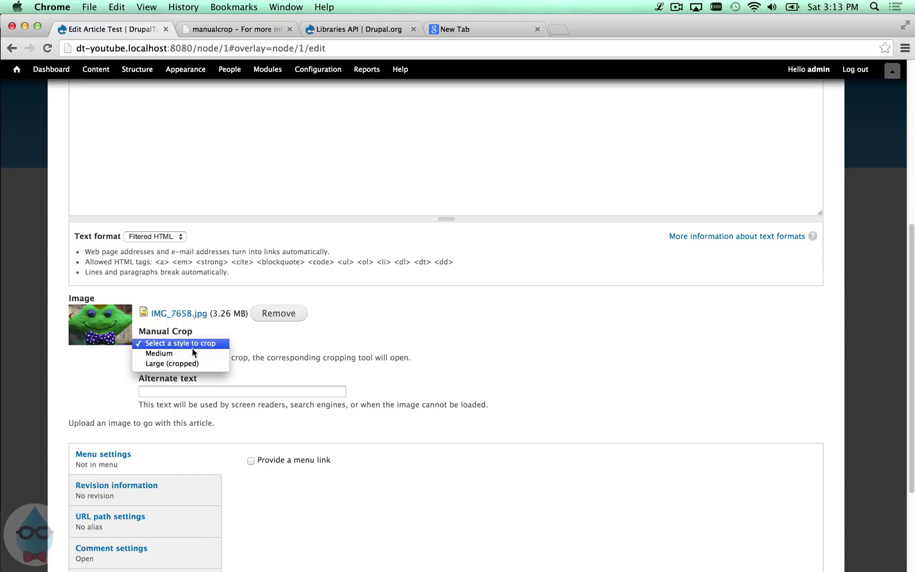
key("Escape")
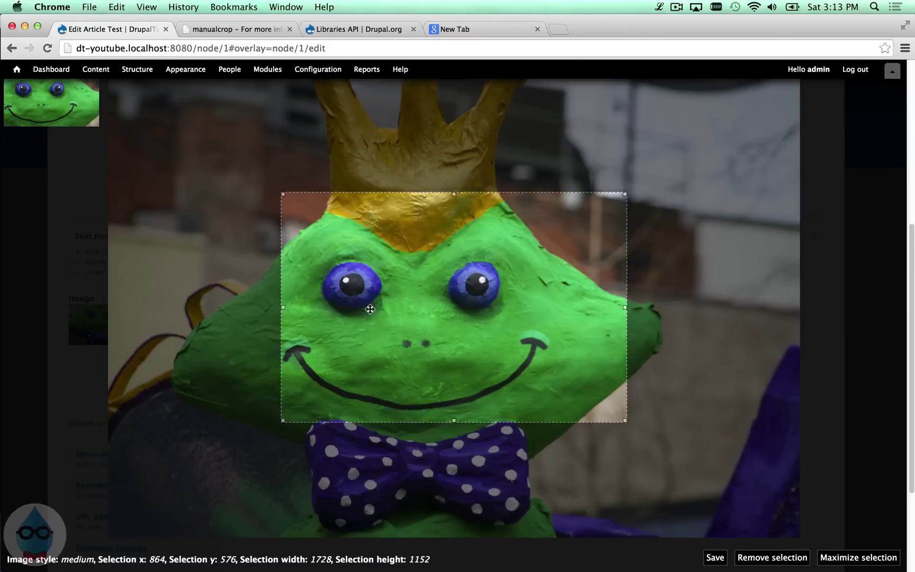
Frame the frog's eyes with a crop selection about 1577 by 654 pixels, starting near x 695, y 720, and save it.
left_click_drag(362, 312, 344, 357)
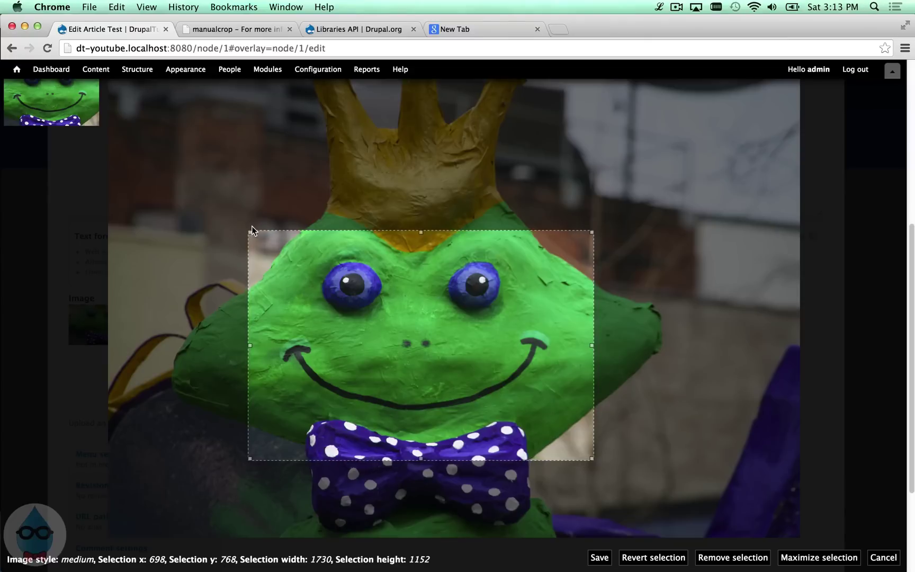
left_click_drag(250, 230, 279, 230)
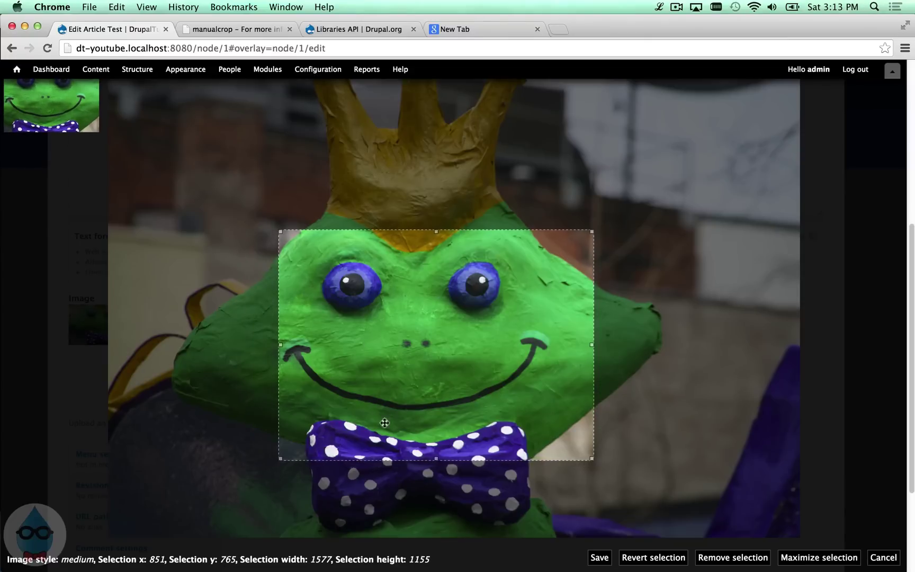
left_click_drag(436, 461, 422, 332)
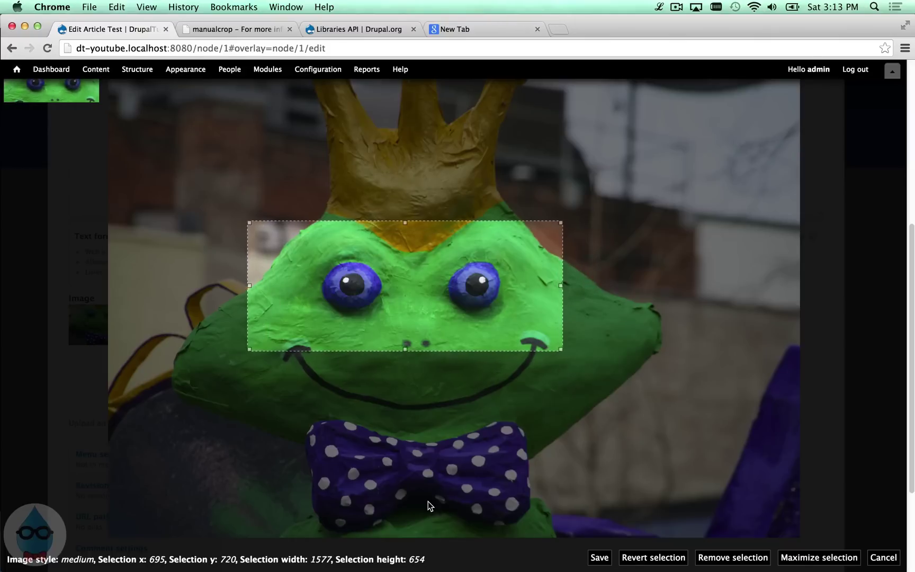
scroll(386, 455, "down", 2)
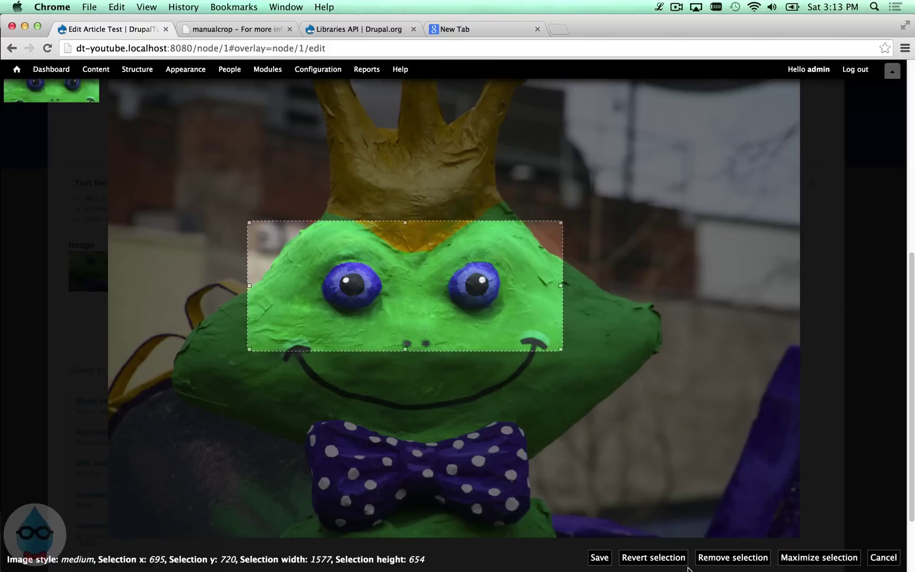
left_click(593, 560)
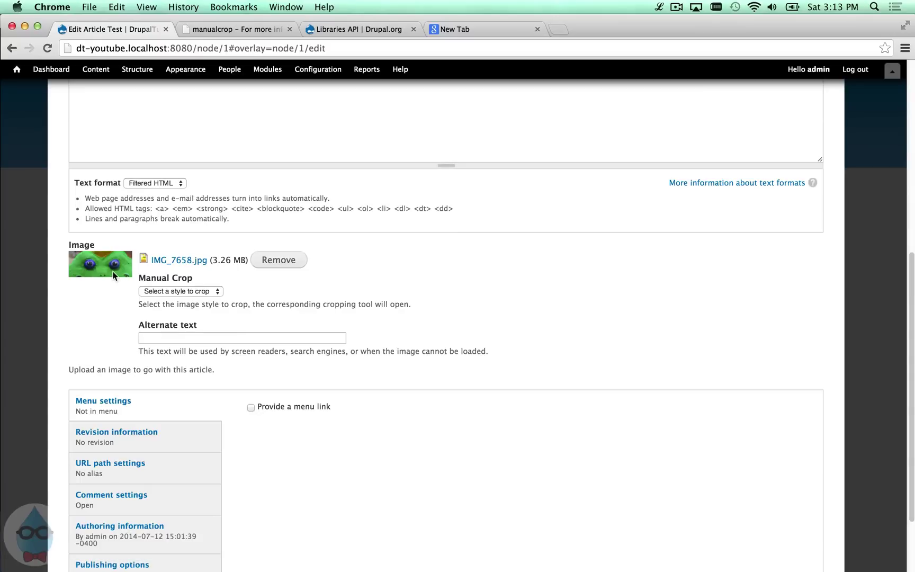
Check the Medium and Large crop selections in the cropping tool, saving each as it is.
left_click(184, 291)
left_click(187, 301)
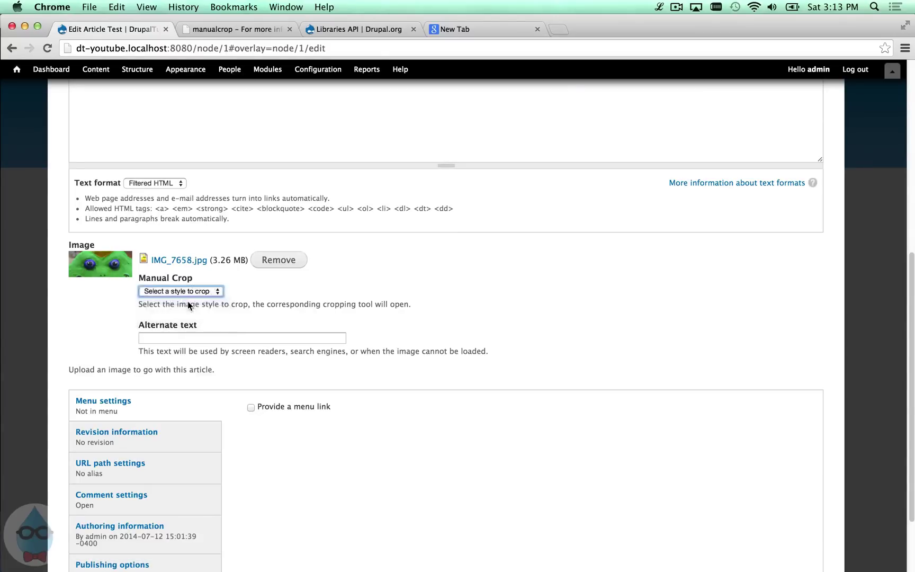
left_click(715, 557)
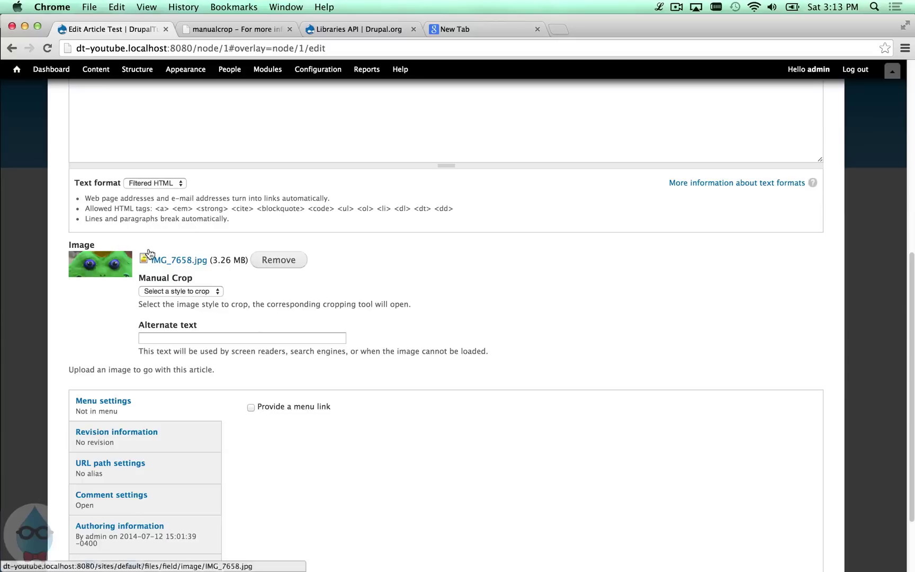
left_click(154, 290)
left_click(163, 311)
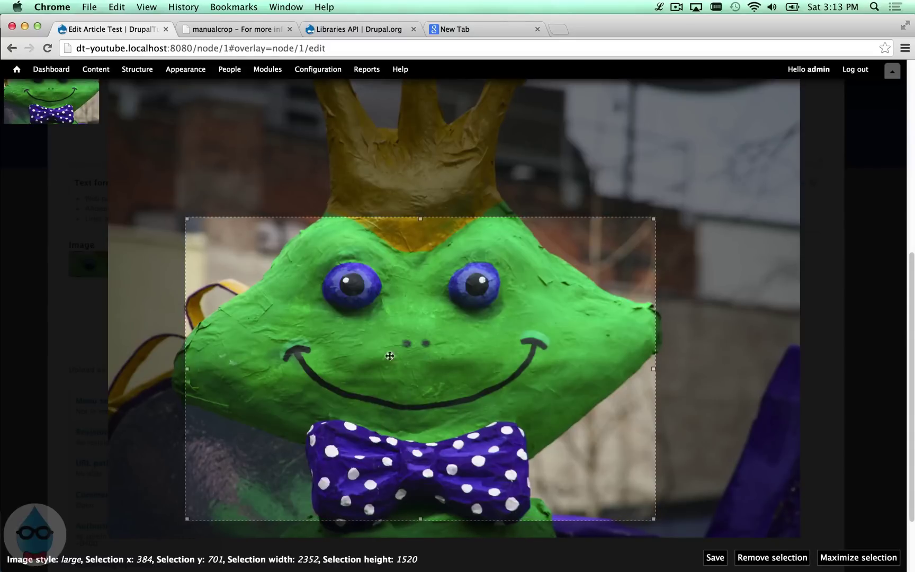
left_click(716, 557)
Save the Test article and view its teaser image on the home page.
scroll(675, 556, "down", 3)
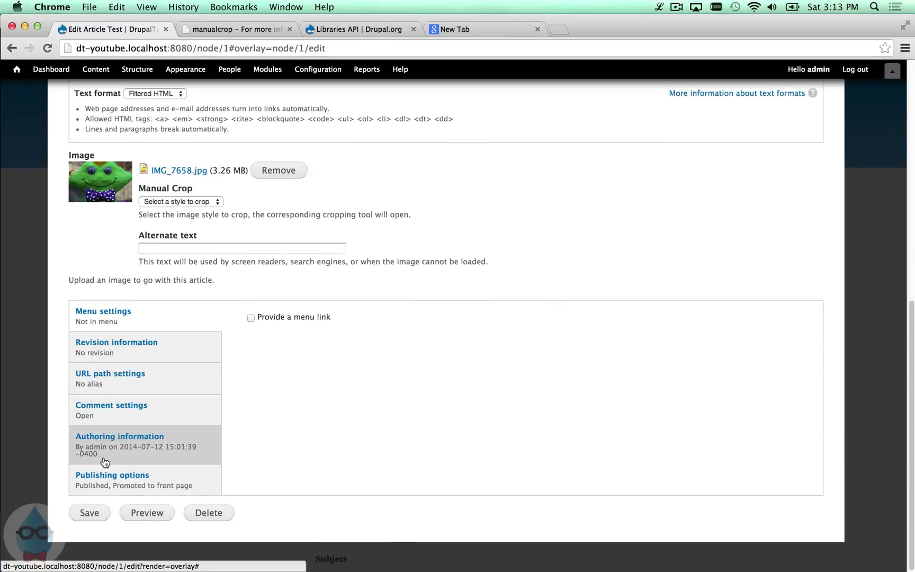
left_click(90, 512)
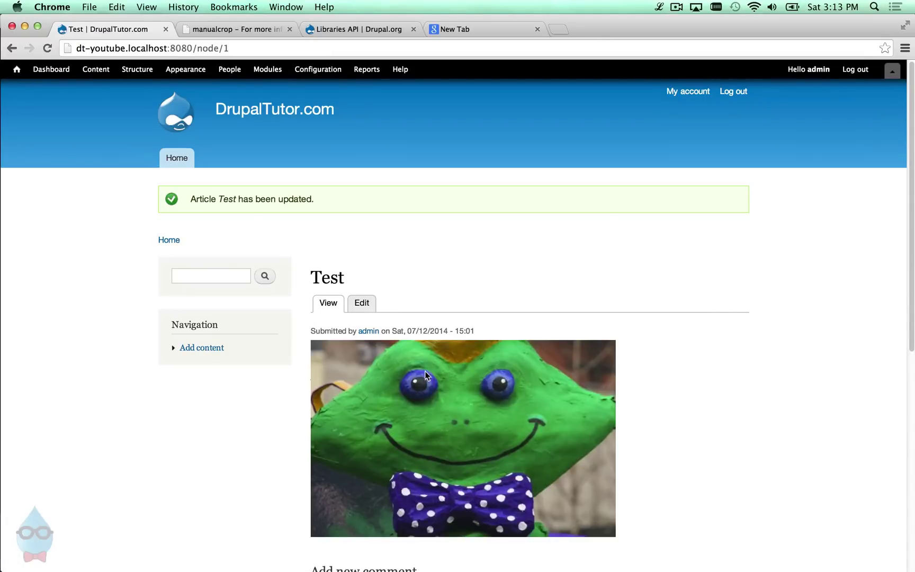
left_click(168, 159)
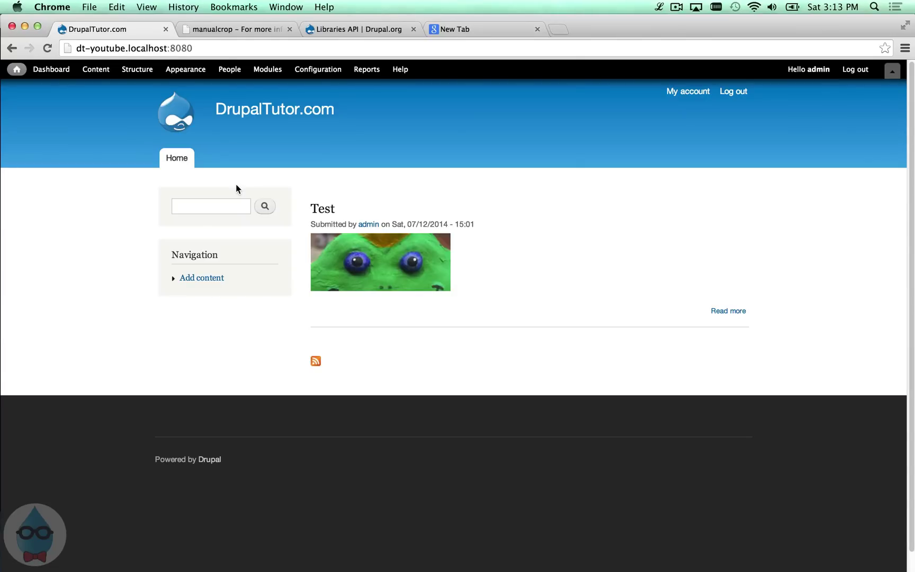
left_click(136, 74)
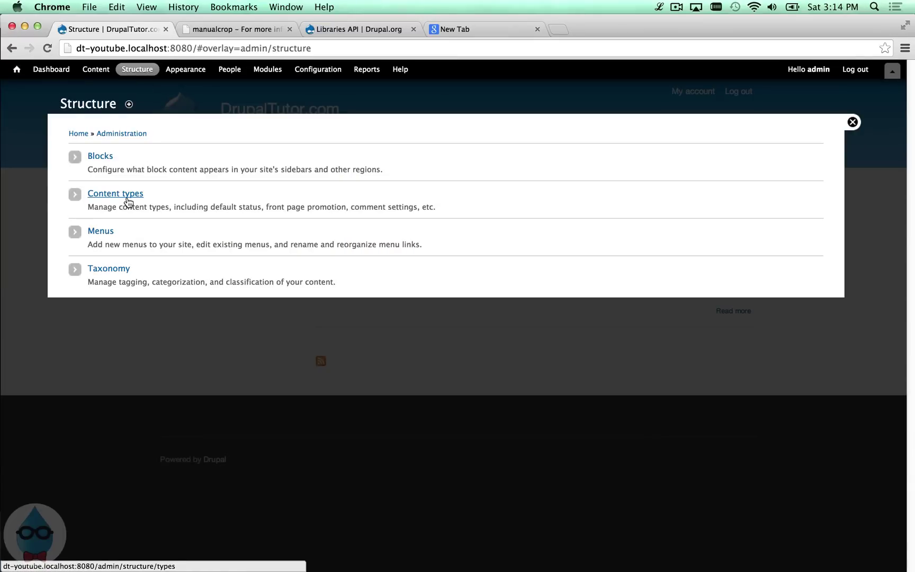
left_click(851, 122)
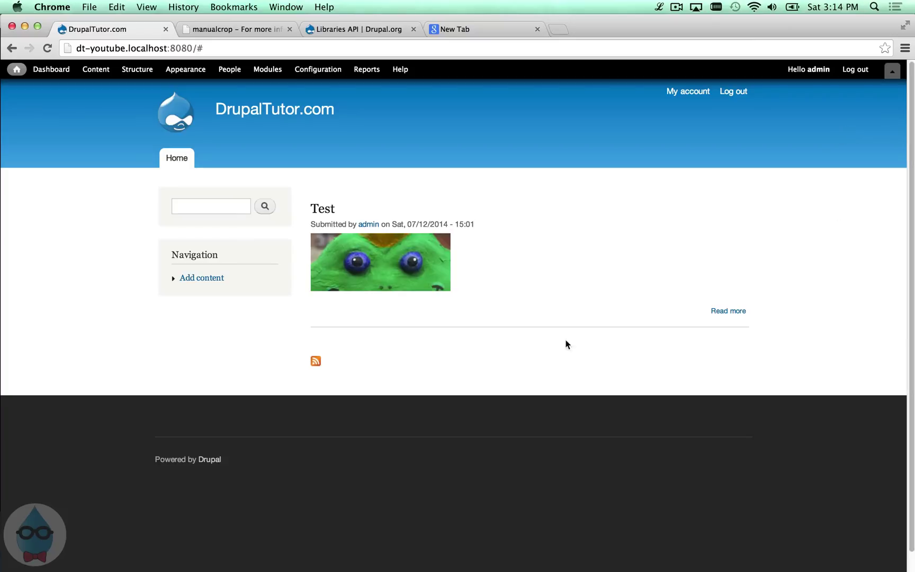
View the full Test article, and open the Image field's settings in the Article content type.
left_click(329, 210)
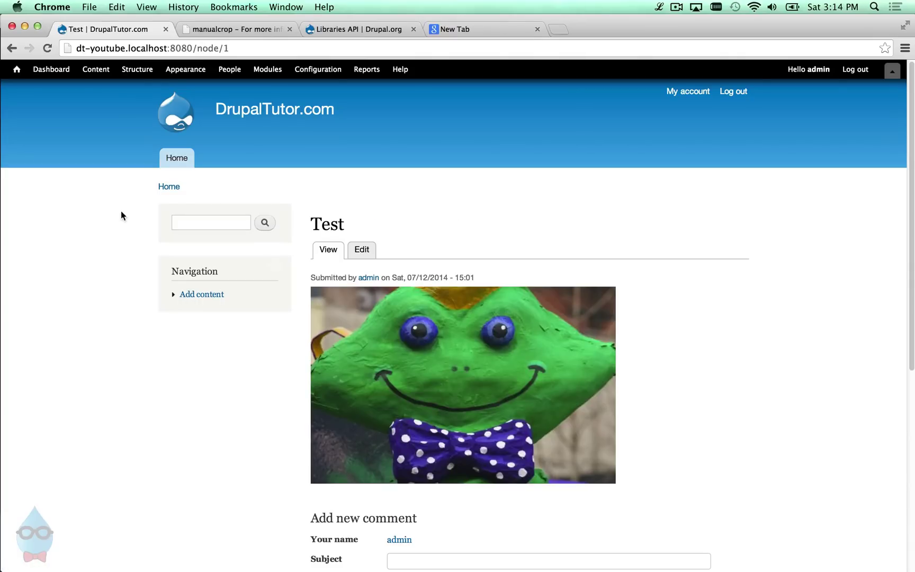
left_click(132, 69)
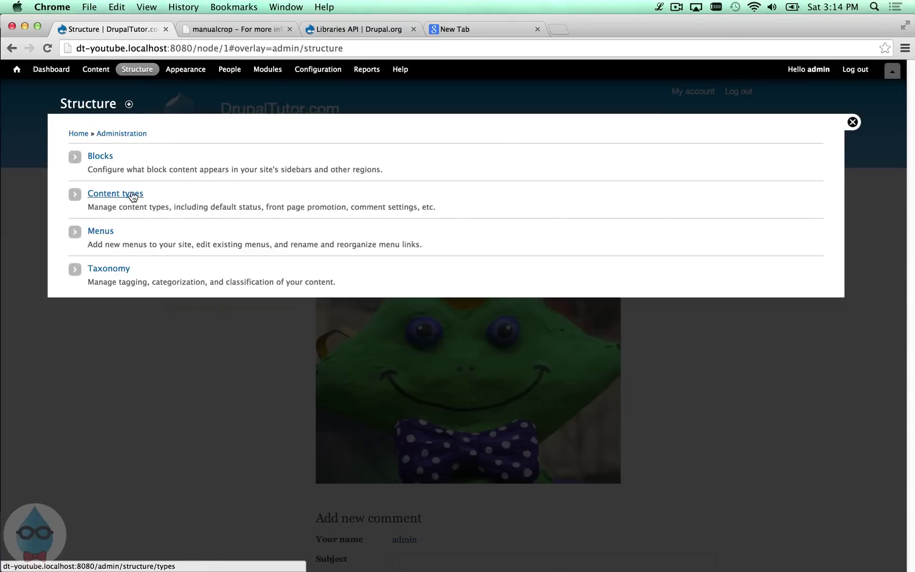
left_click(132, 195)
left_click(581, 219)
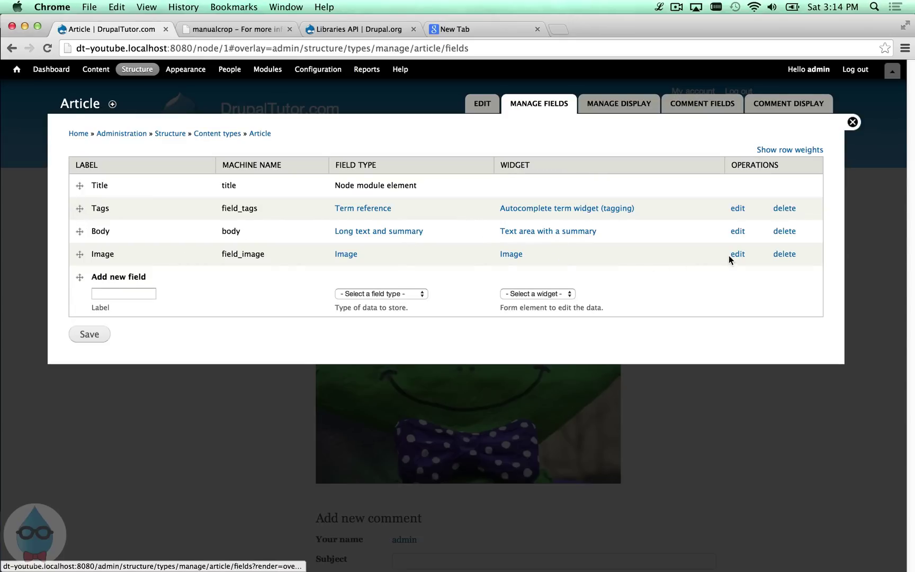
left_click(729, 254)
scroll(355, 292, "down", 10)
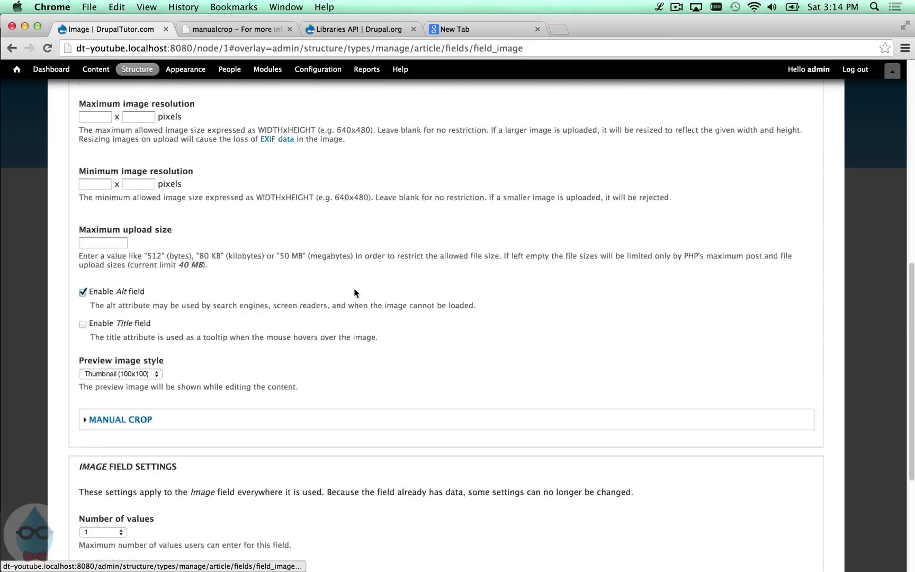
scroll(355, 292, "down", 5)
Enable Inline cropping in the Image field's Manual Crop settings and save the field configuration.
left_click(150, 217)
scroll(201, 223, "down", 2)
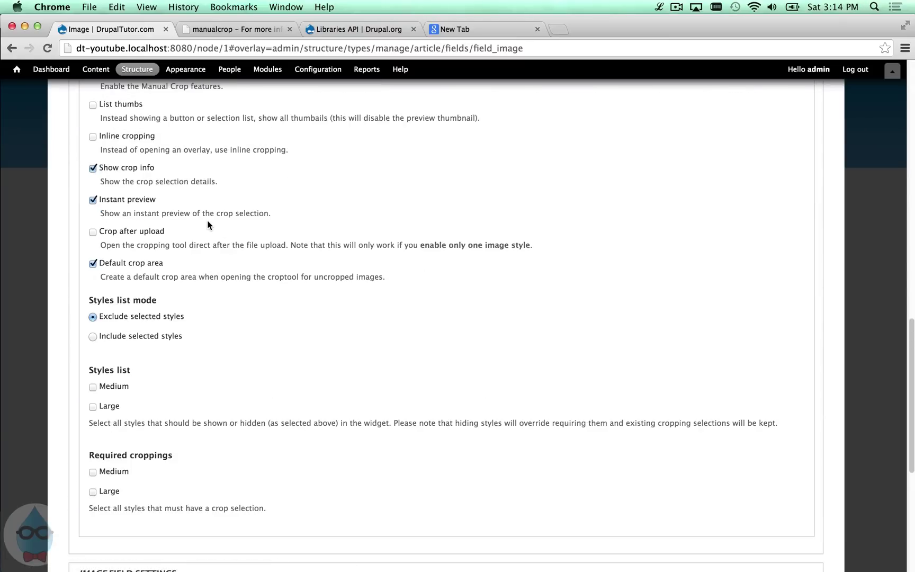
scroll(208, 225, "up", 2)
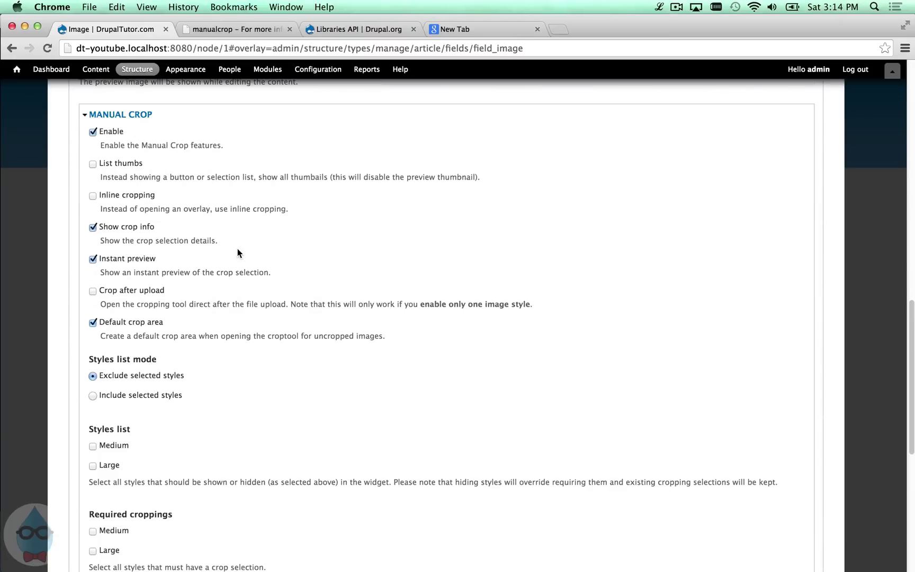
left_click(144, 195)
scroll(354, 266, "down", 12)
left_click(112, 512)
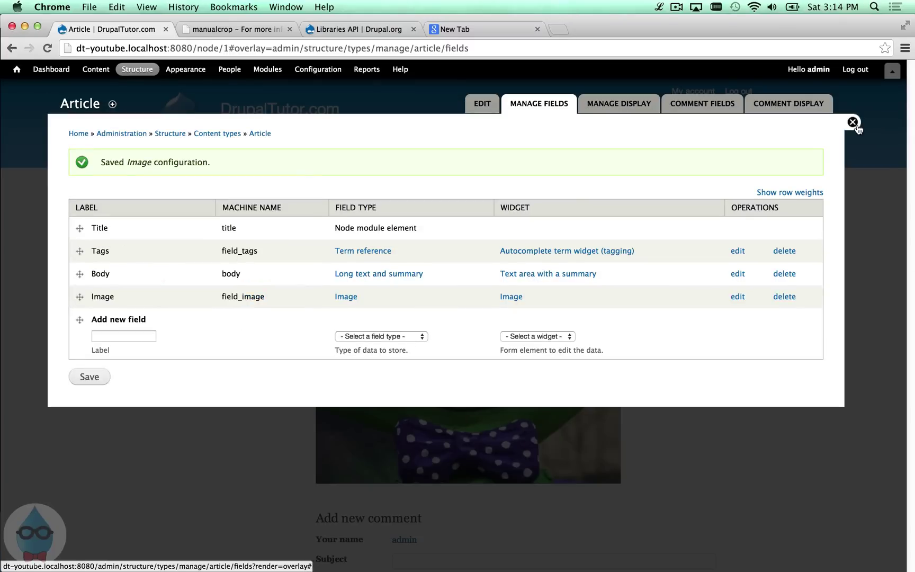
Return to the Test article, open it for editing and start cropping its image for the Medium style.
left_click(853, 122)
left_click(362, 249)
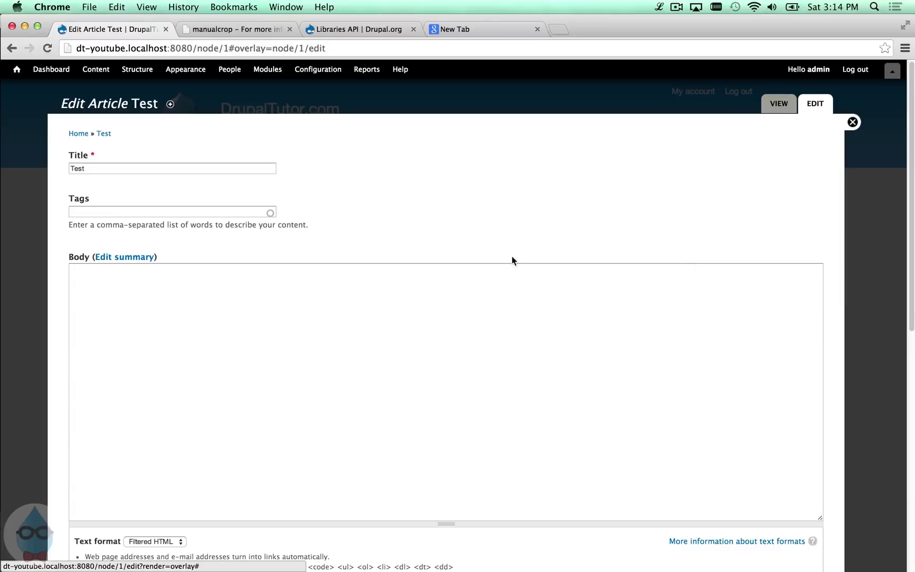
scroll(513, 256, "down", 6)
left_click(208, 311)
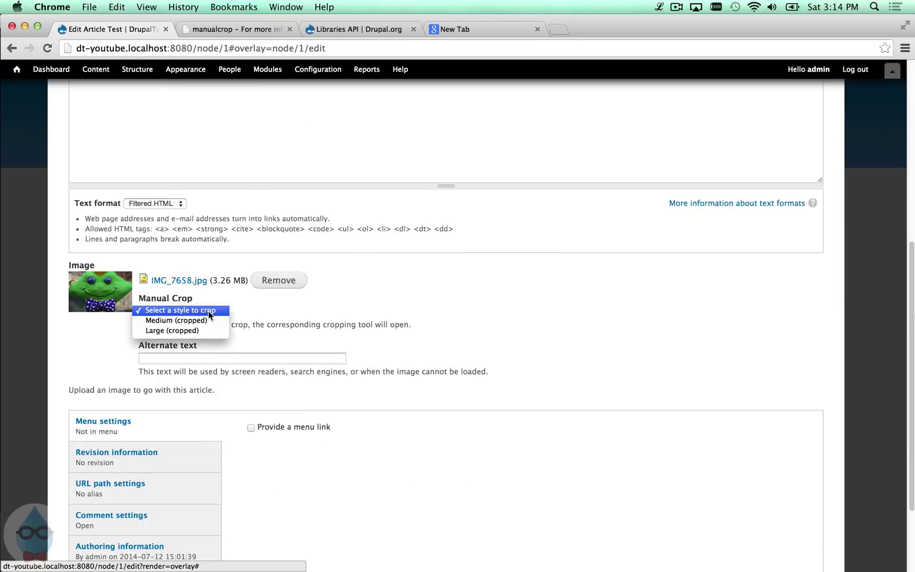
left_click(210, 320)
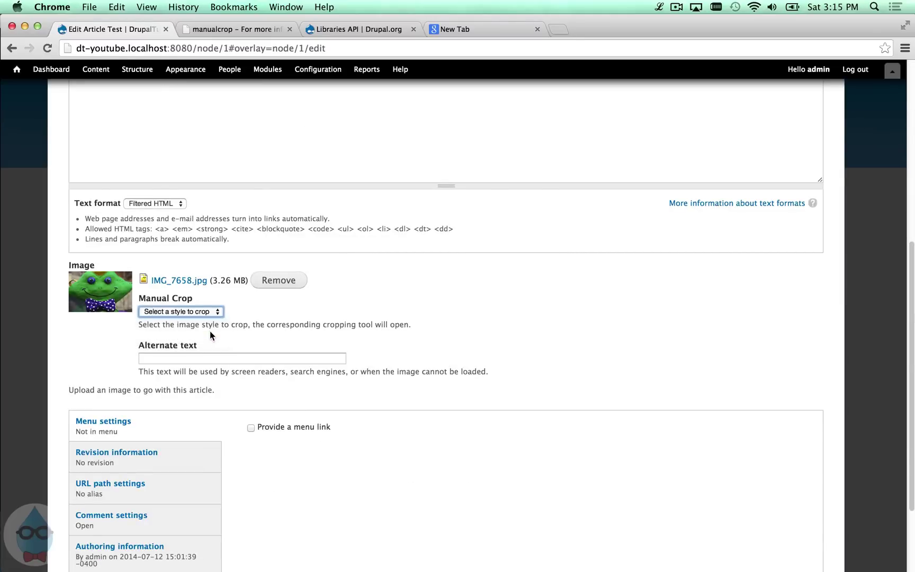
Extend the Medium crop selection over the frog's mouth, about 1577 by 932 pixels, starting near x 773, y 705.
scroll(514, 319, "down", 3)
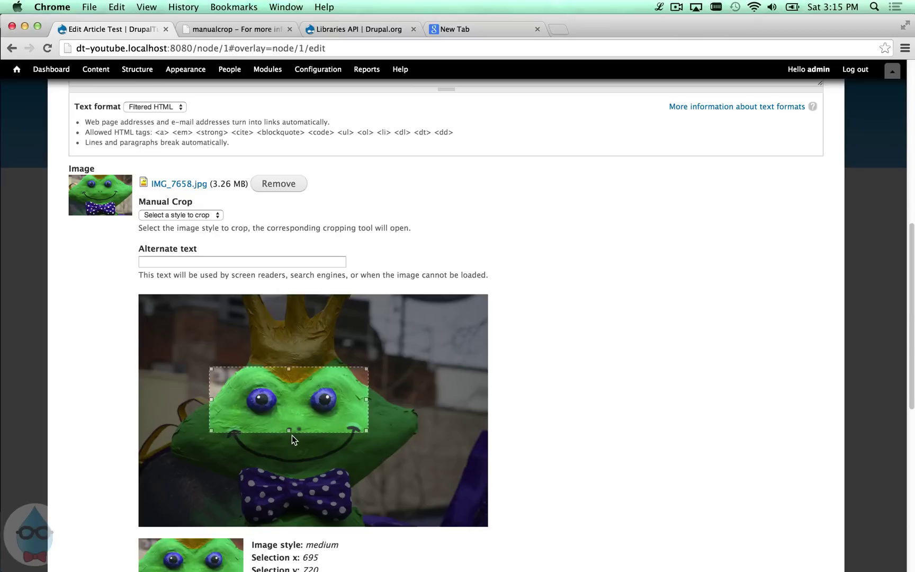
scroll(297, 432, "down", 1)
scroll(300, 429, "down", 3)
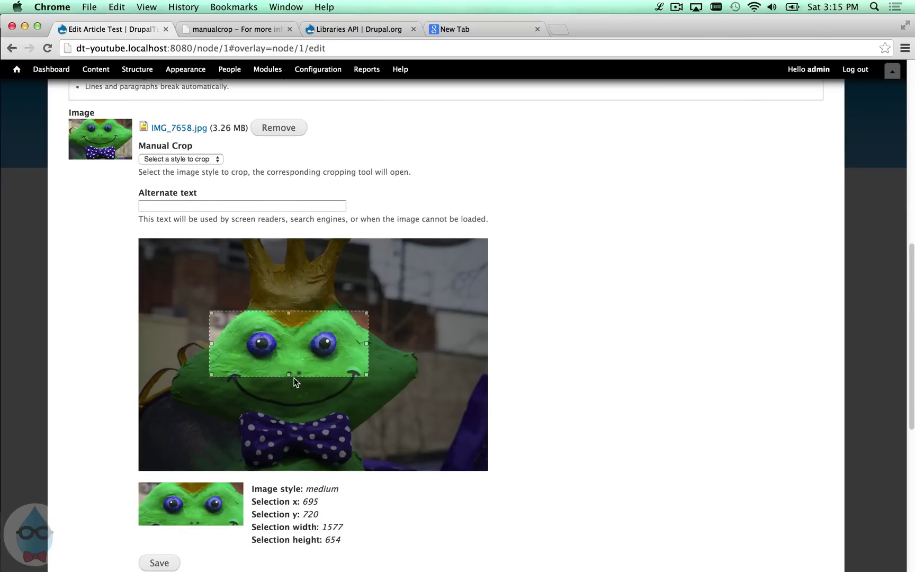
left_click_drag(289, 376, 321, 373)
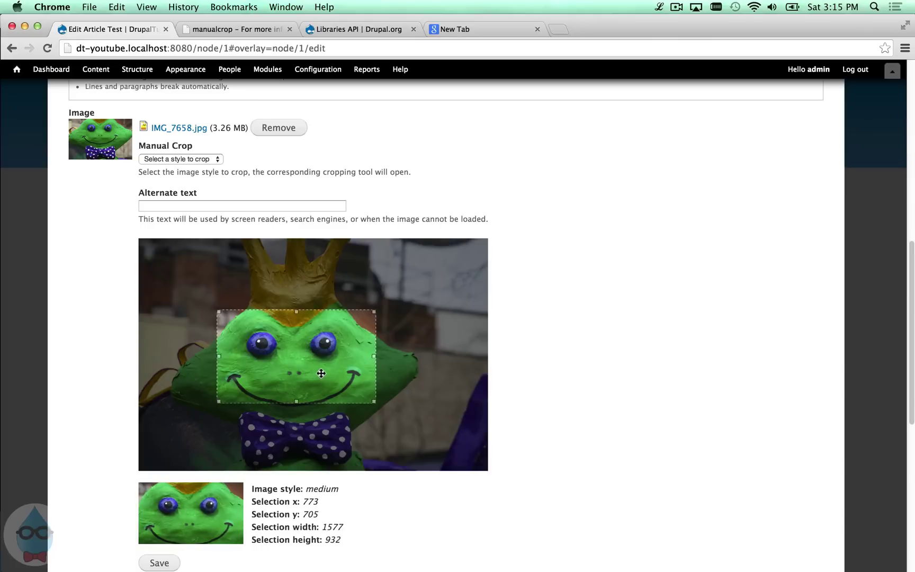
Shift the Large style's crop selection upward to about x 396, y 579, at about 2350 by 1524 pixels, and save it.
left_click(190, 160)
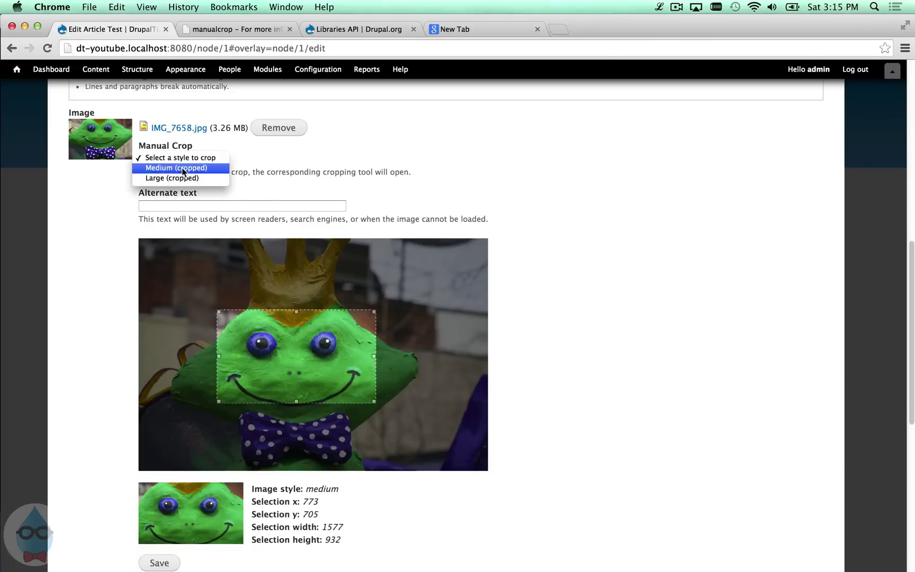
left_click(183, 178)
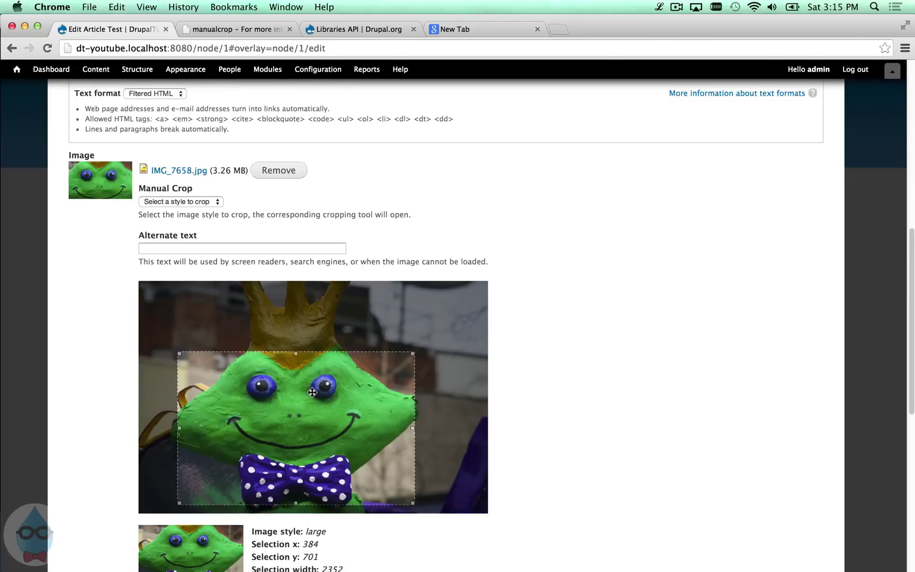
left_click_drag(313, 392, 313, 380)
scroll(211, 406, "down", 5)
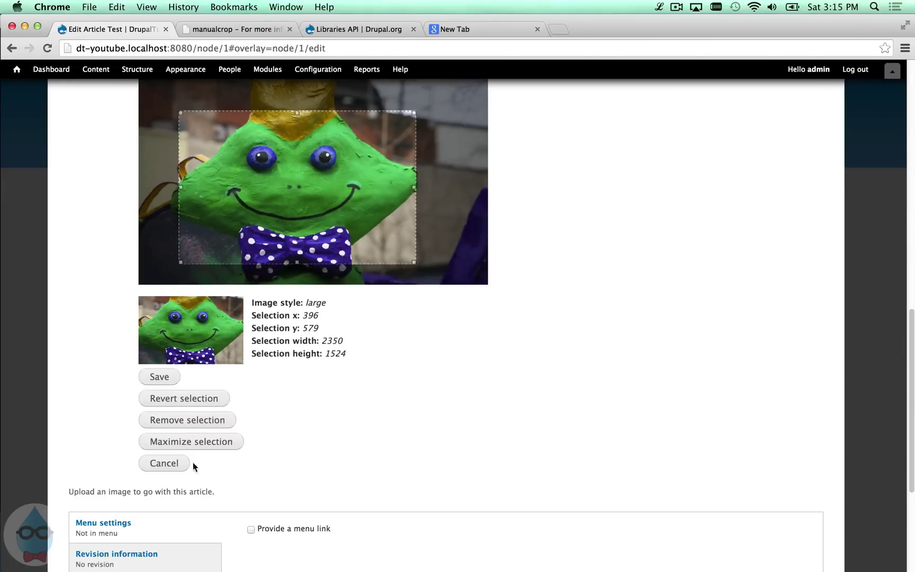
left_click(162, 377)
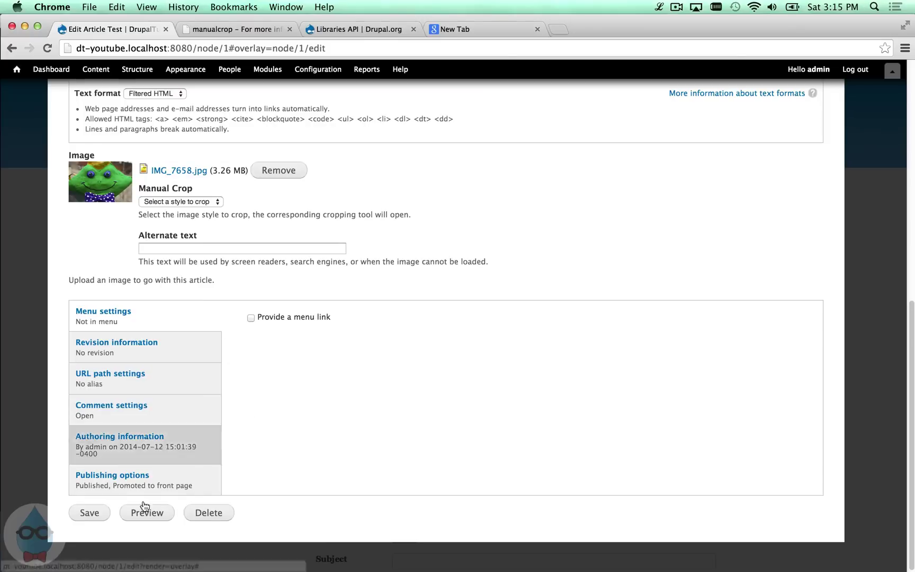
Save the Test article and open the Article content type's Image field settings.
left_click(91, 512)
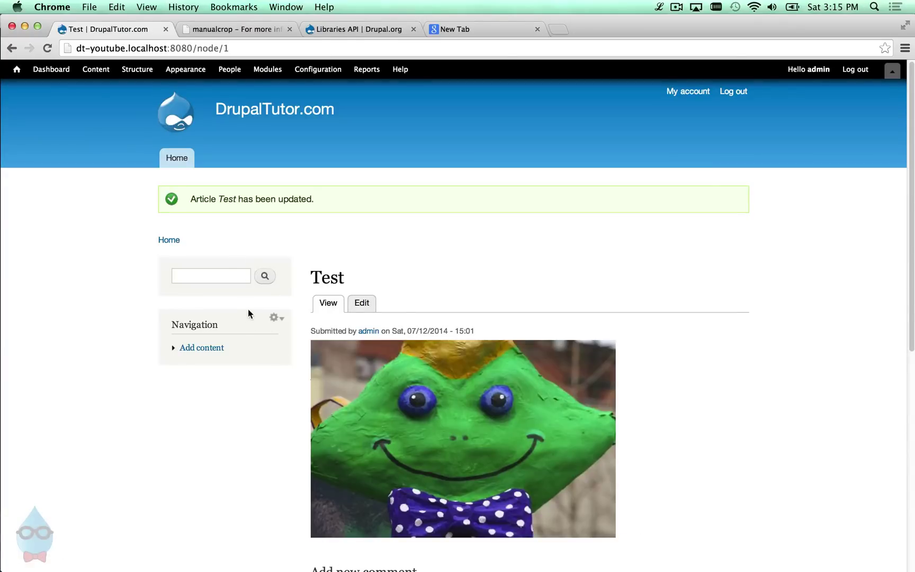
left_click(136, 70)
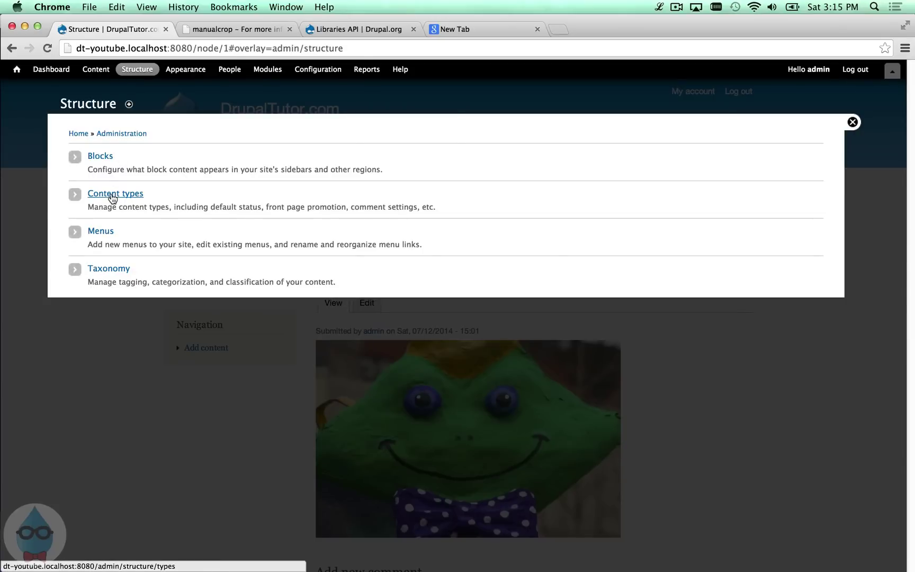
left_click(112, 198)
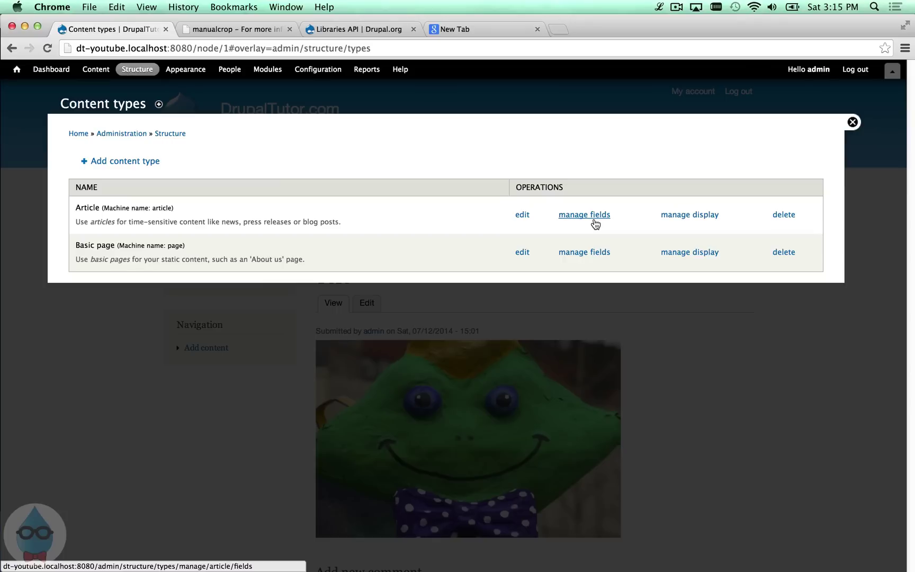
left_click(594, 222)
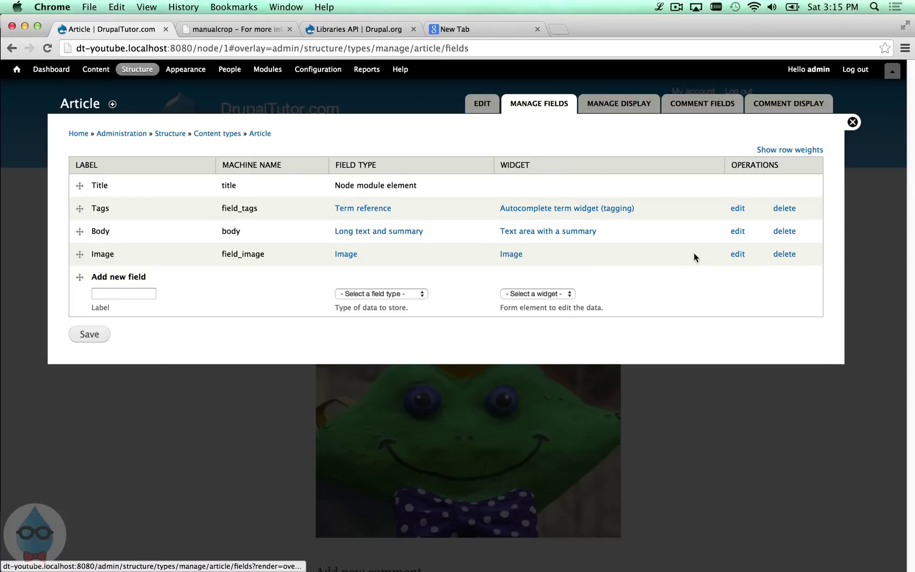
left_click(739, 255)
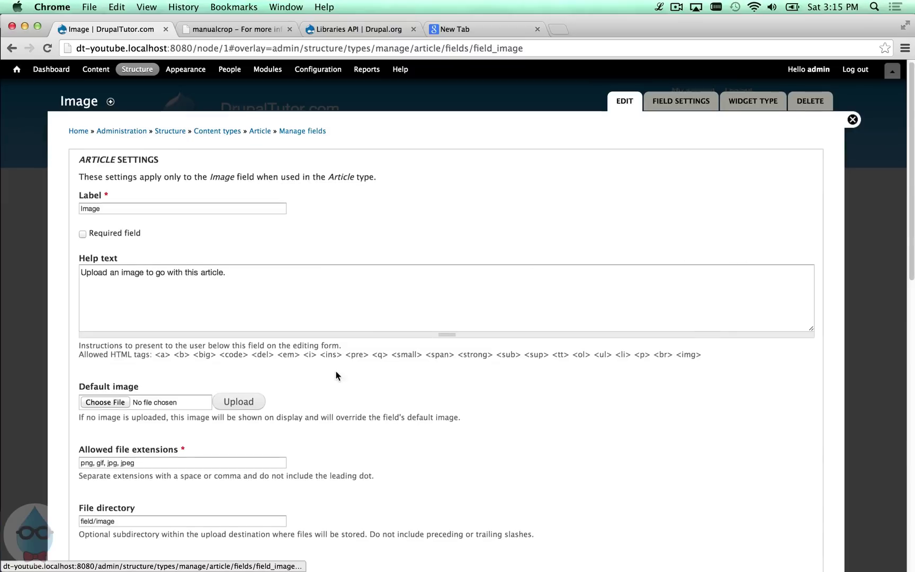
Enable List thumbs in the Image field's Manual Crop settings and save the field configuration.
scroll(337, 375, "down", 5)
scroll(337, 376, "down", 5)
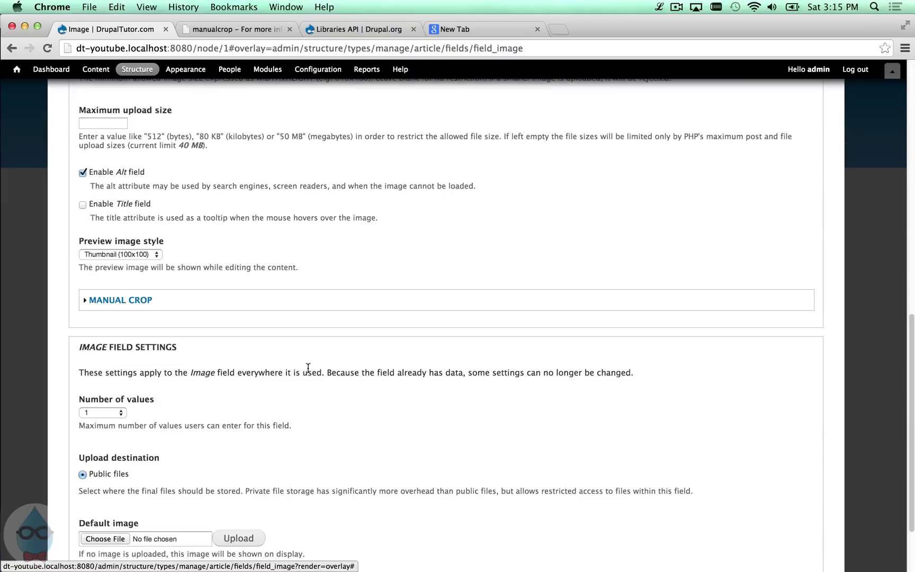
left_click(101, 300)
scroll(175, 306, "up", 2)
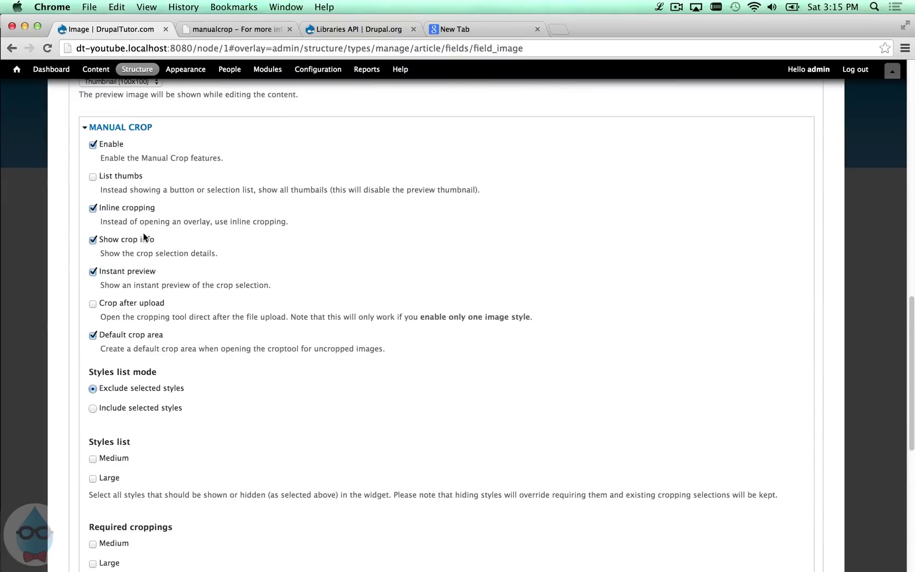
left_click(125, 180)
scroll(136, 429, "down", 10)
left_click(126, 514)
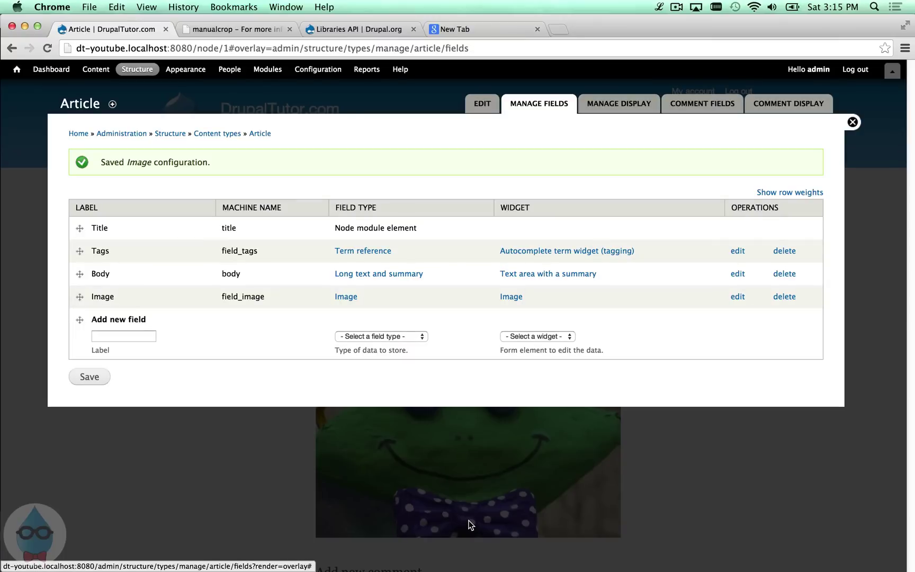
Return to the Test article, open it for editing, and expand the site's shortcut bar.
left_click(852, 123)
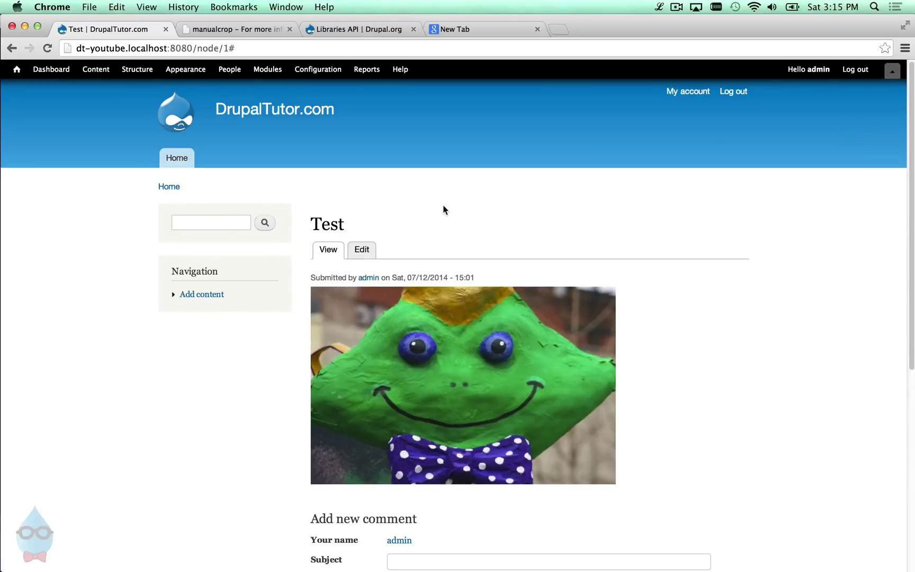
left_click(369, 250)
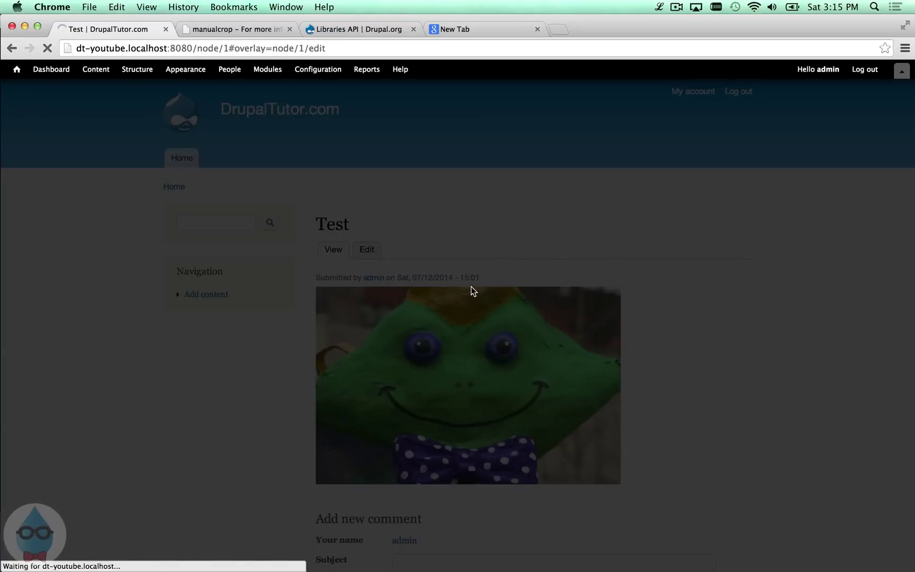
scroll(472, 286, "down", 5)
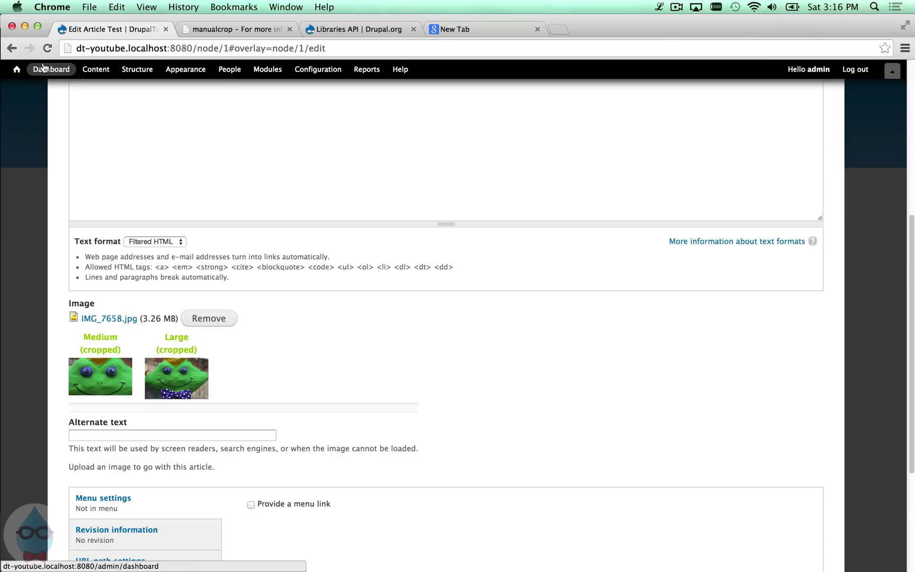
left_click(892, 71)
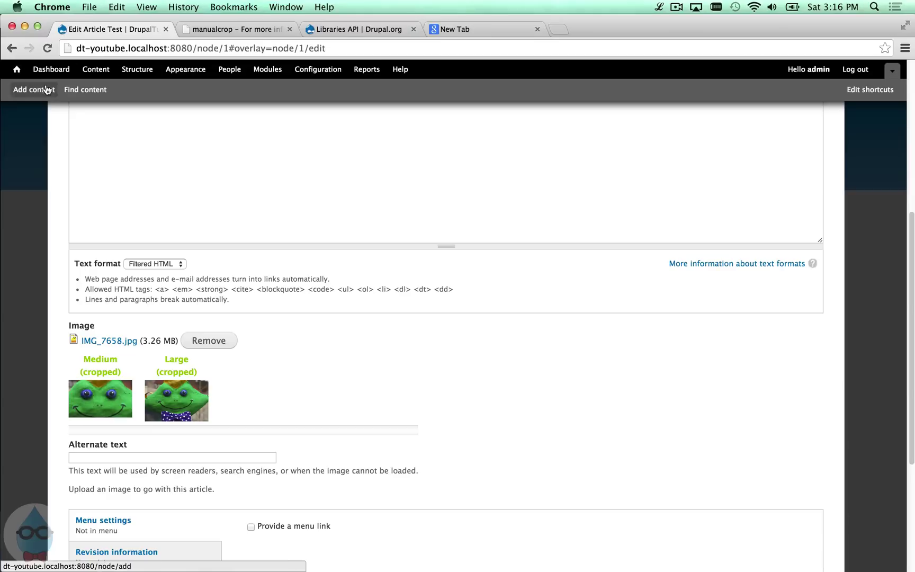
Examine the inline Large and Medium crop selections by switching between the image's style thumbnails.
left_click(176, 406)
scroll(250, 405, "down", 5)
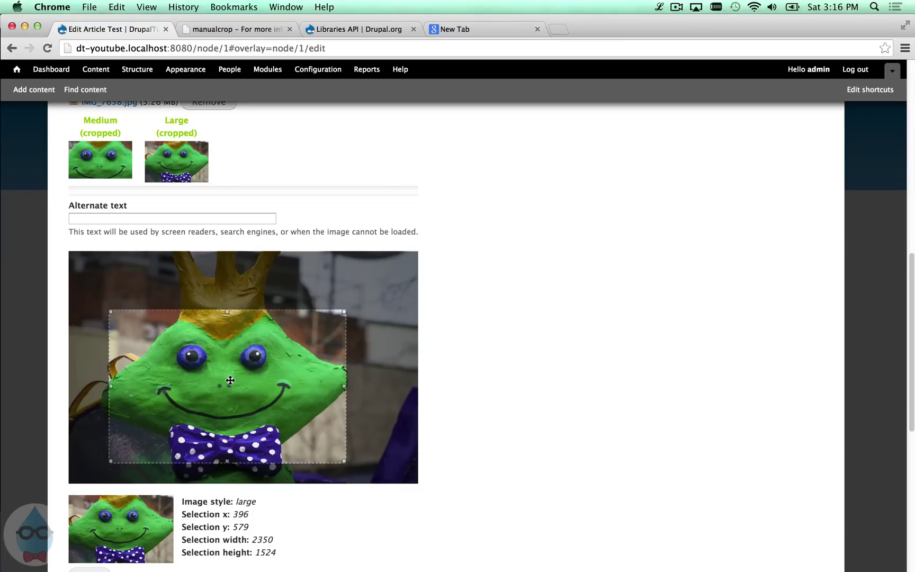
left_click(90, 168)
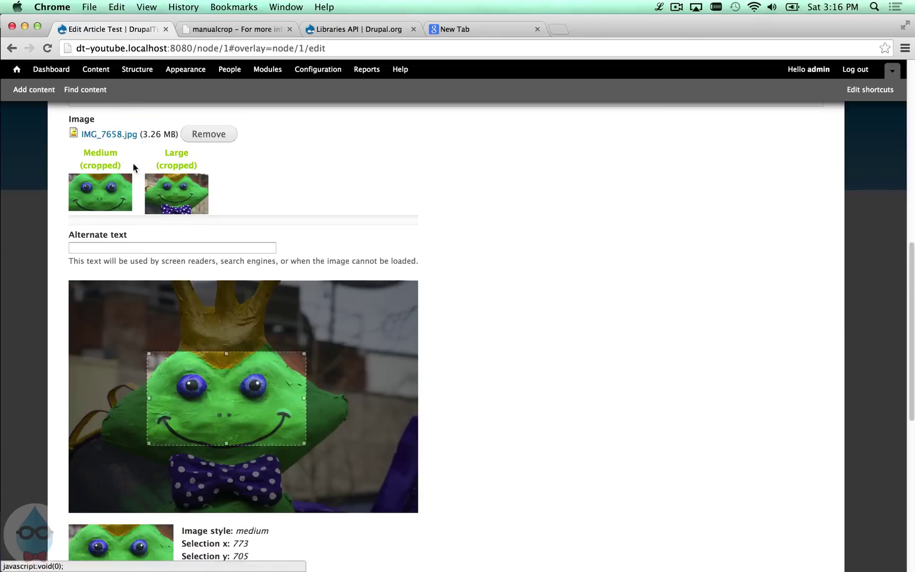
left_click(179, 204)
left_click(100, 194)
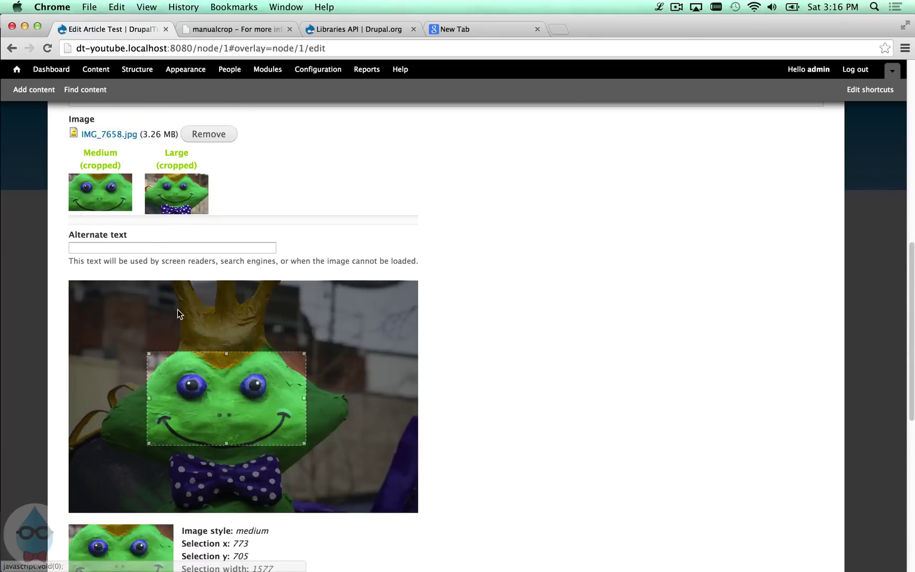
left_click(173, 192)
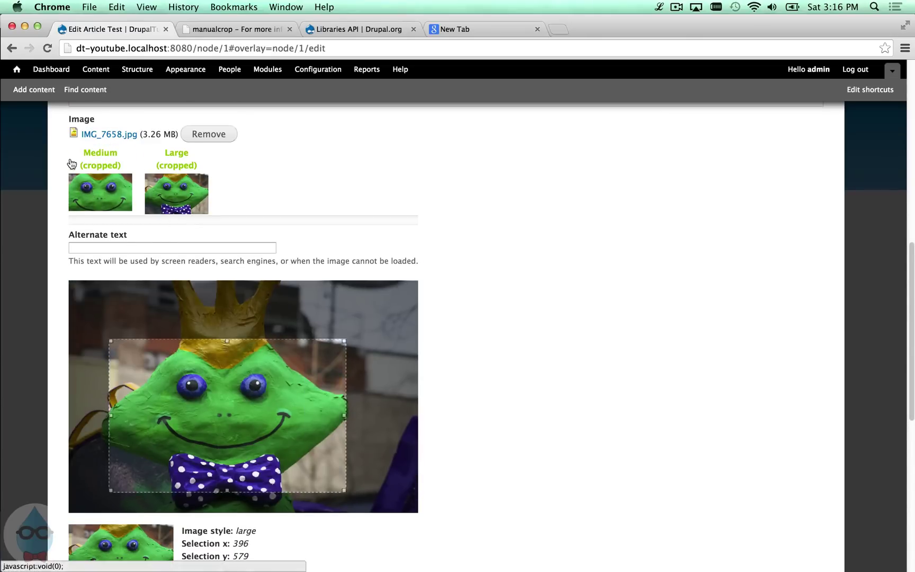
Start a new Article and title it Test 2.
left_click(34, 89)
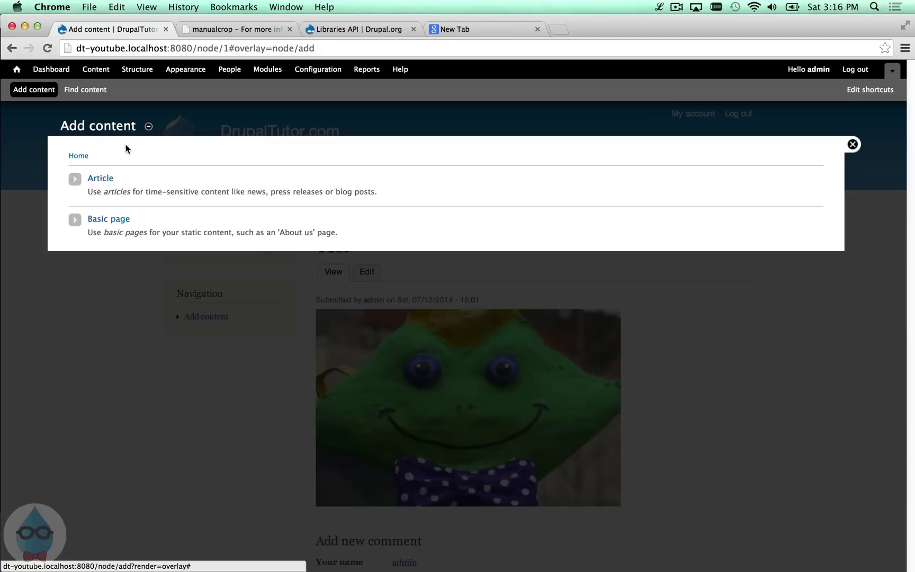
left_click(106, 177)
left_click(174, 188)
type("Test 2")
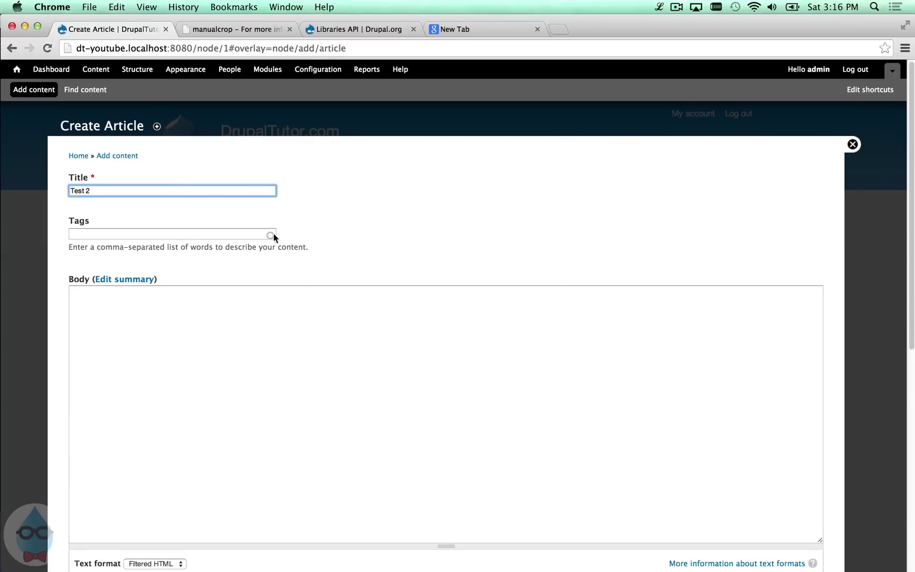
Upload IMG_7671.jpg from the festifools folder as the new article's image.
scroll(279, 268, "down", 3)
scroll(279, 268, "down", 5)
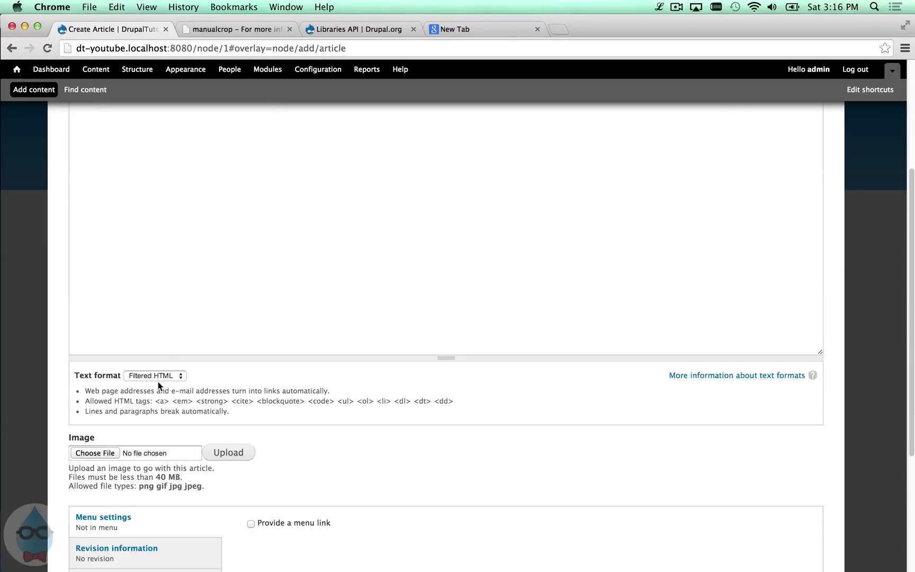
left_click(94, 392)
left_click(400, 299)
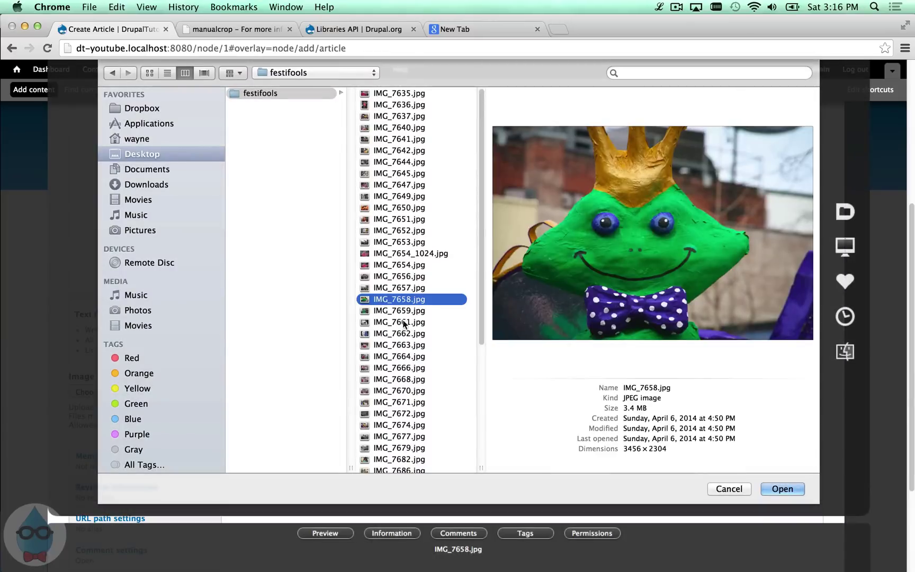
left_click(406, 324)
left_click(411, 402)
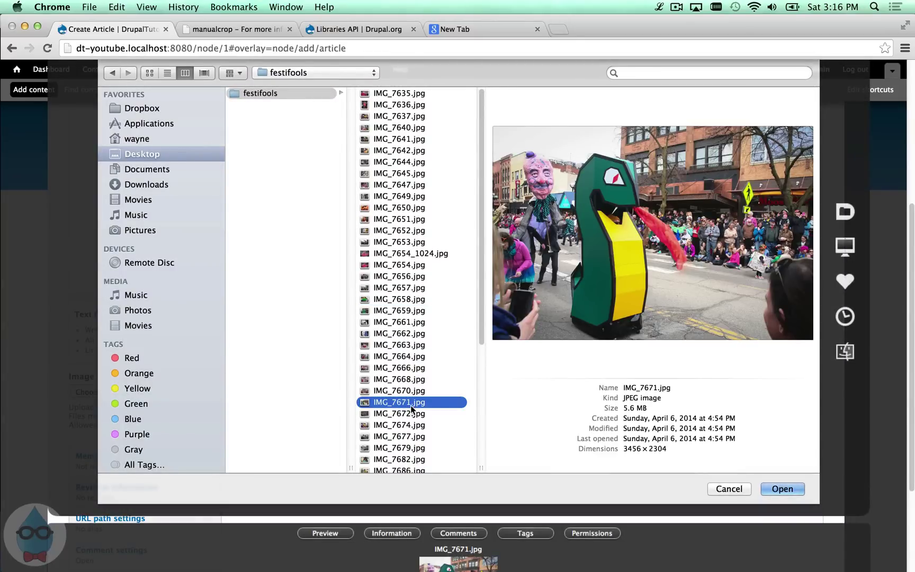
left_click(798, 487)
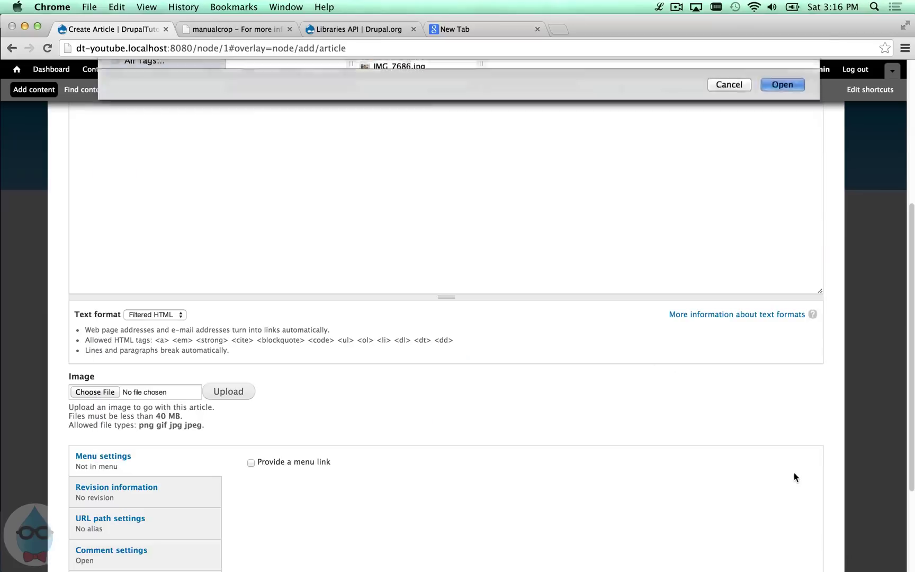
left_click(229, 394)
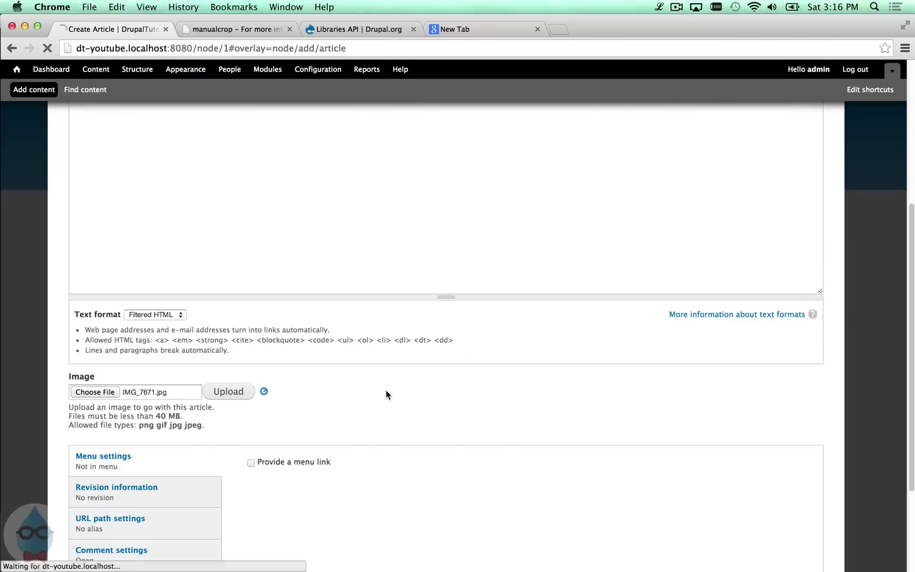
Crop the new image's Medium style around the green dragon's head, moving the selection to about x 515.
scroll(382, 371, "down", 4)
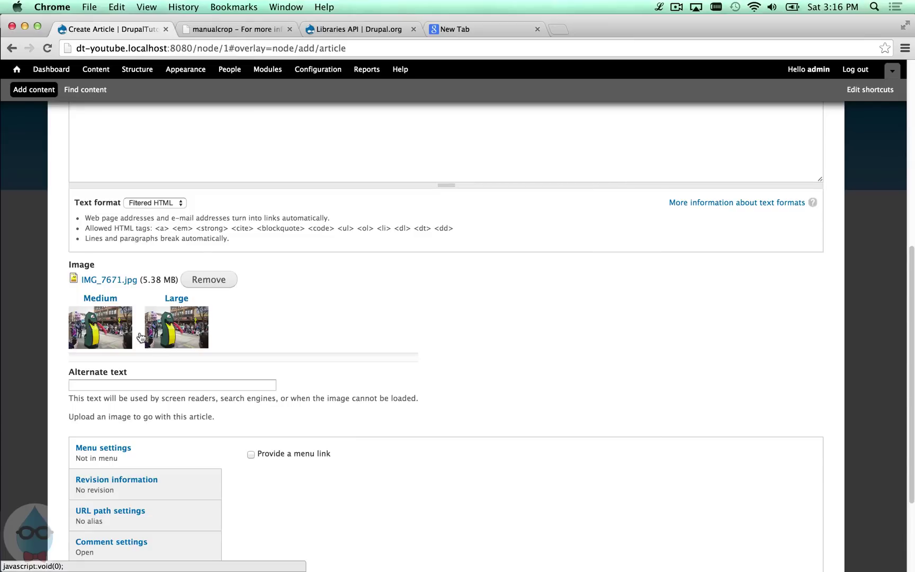
left_click(105, 332)
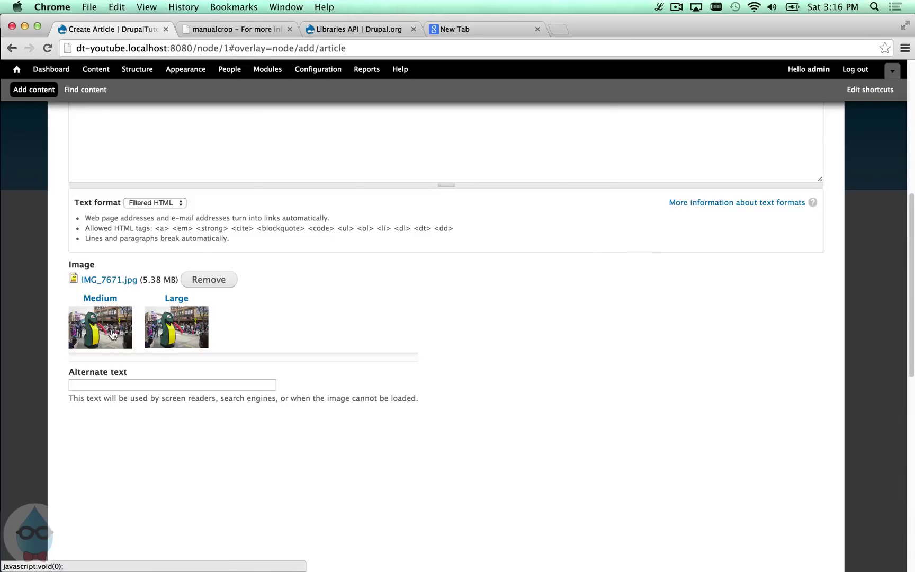
scroll(386, 137, "down", 3)
left_click_drag(291, 392, 244, 387)
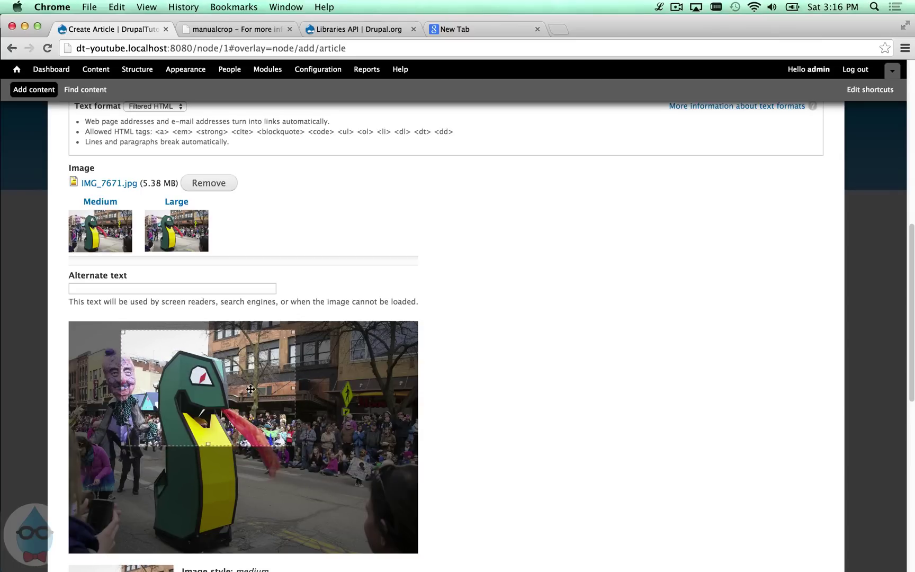
Crop the Large style around the whole dragon, about 1728 by 2304 pixels at x 478, y 0, and save the selection.
left_click(185, 228)
left_click_drag(196, 368, 215, 502)
scroll(269, 463, "down", 3)
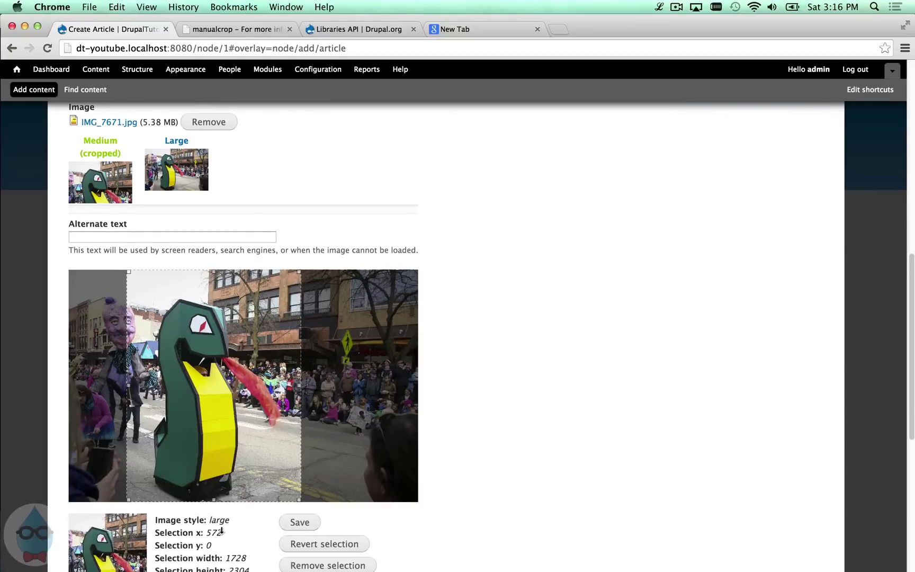
left_click_drag(259, 435, 250, 429)
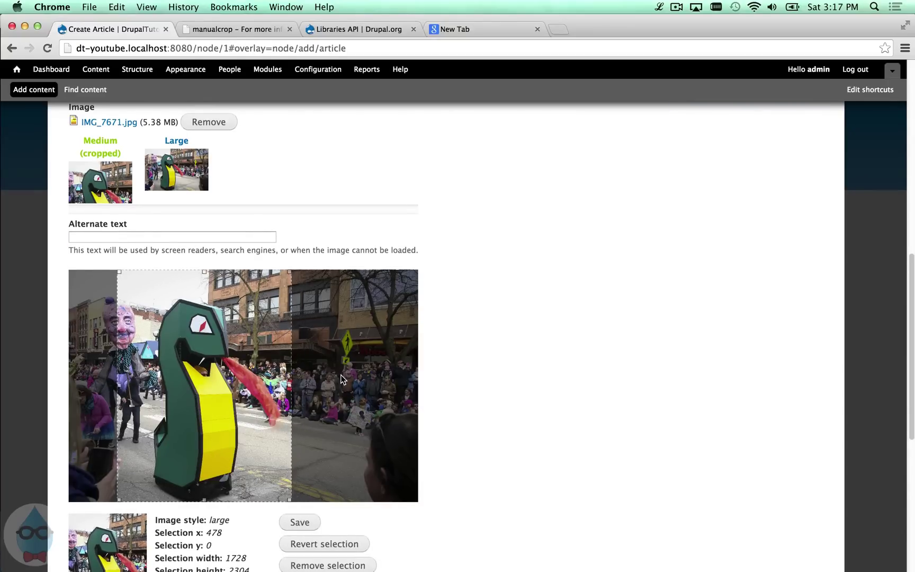
left_click(302, 524)
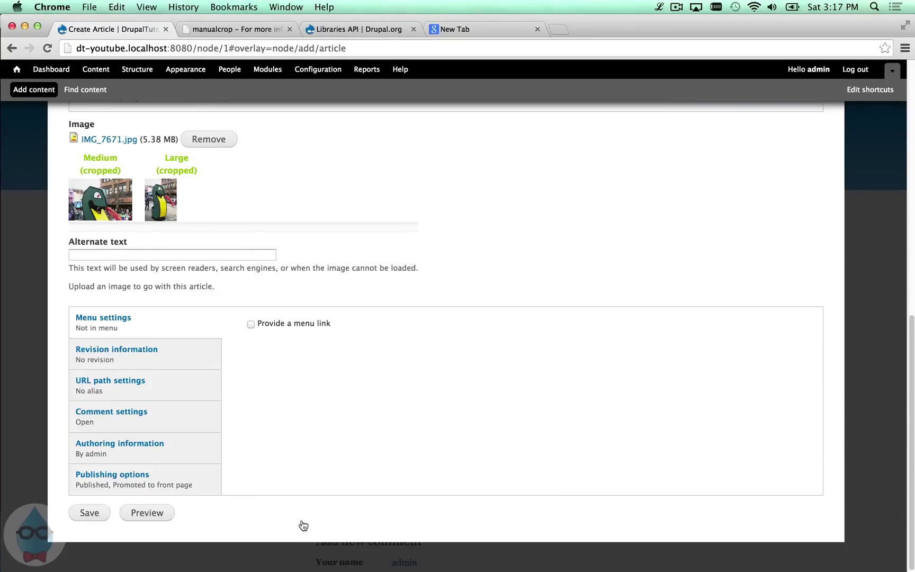
Check the Medium and Large crop selections again, save the Large selection, and save the Test 2 article.
left_click(96, 212)
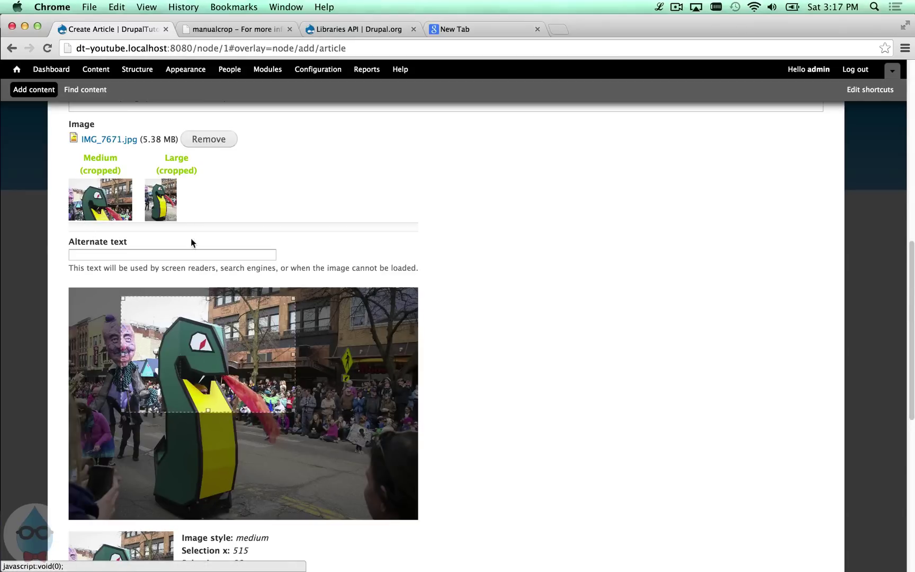
left_click(174, 211)
scroll(248, 458, "down", 3)
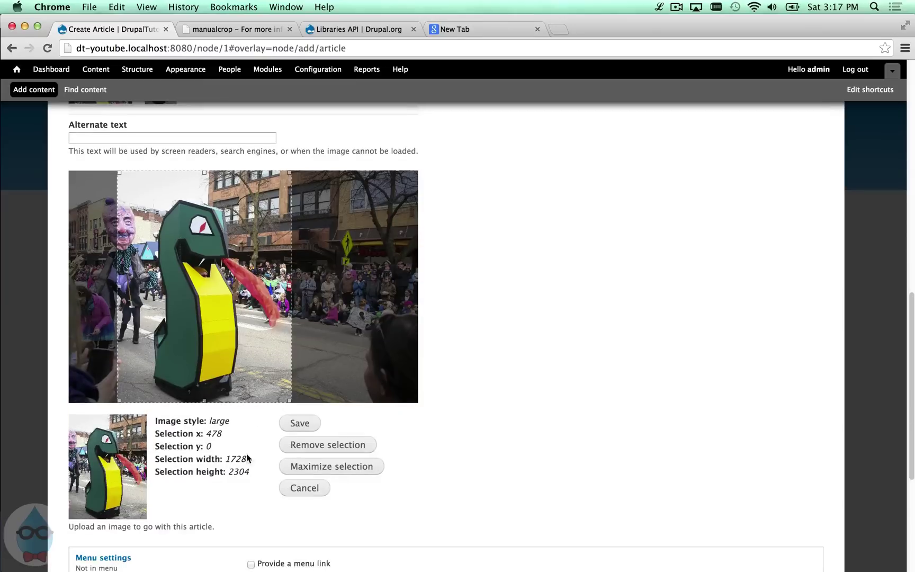
left_click(295, 426)
left_click(90, 511)
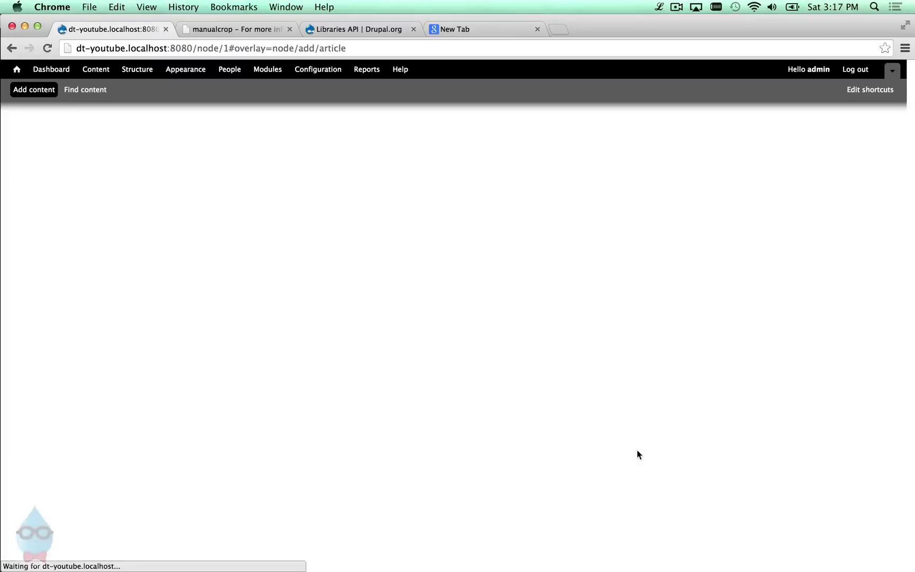
Examine the cropped image on the Test 2 page, and compare both articles' images on the site's home page.
scroll(557, 437, "down", 2)
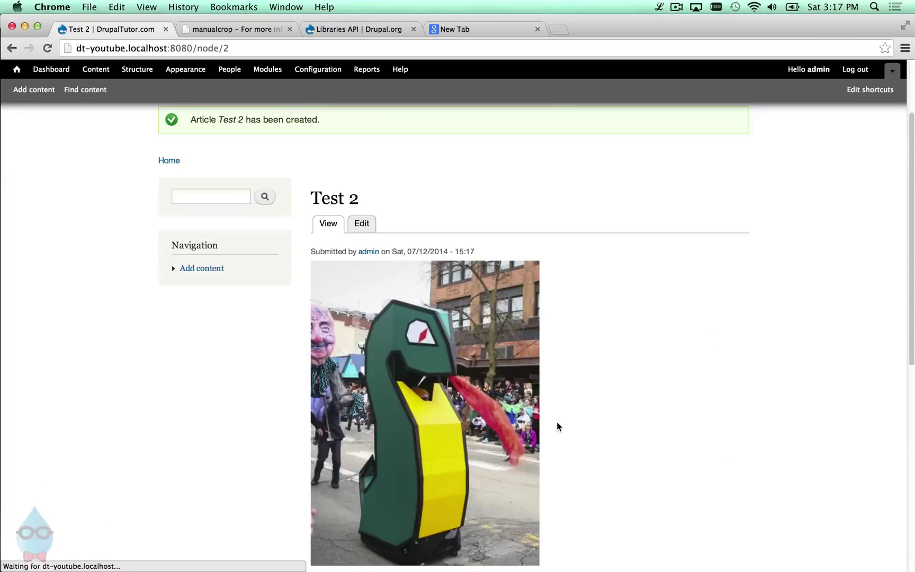
scroll(350, 265, "up", 4)
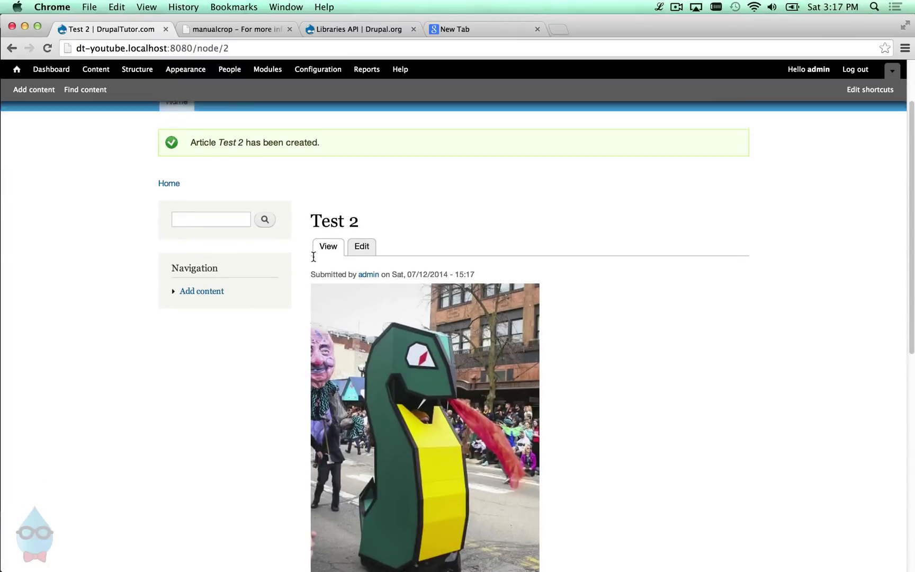
left_click(177, 168)
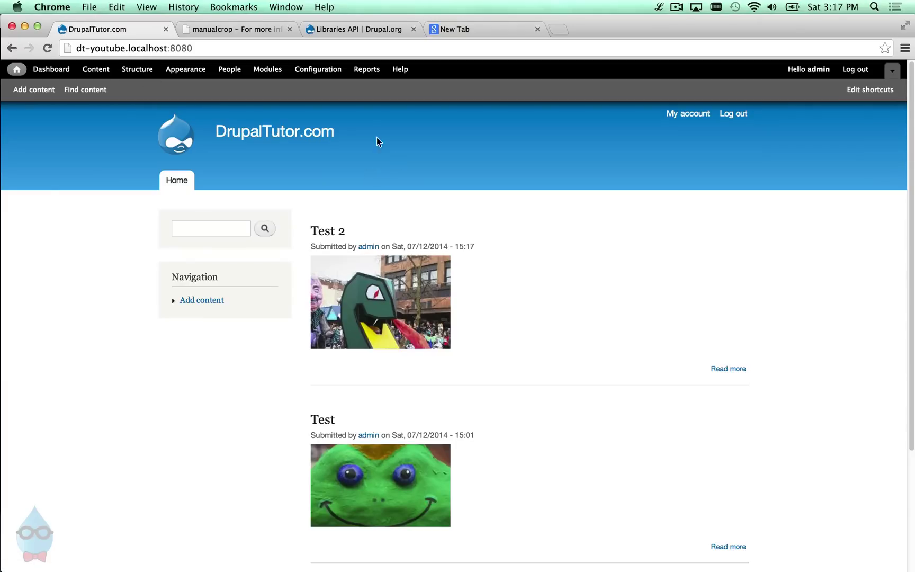
Delete the Manual crop effect from the Medium (220x220) image style.
left_click(324, 74)
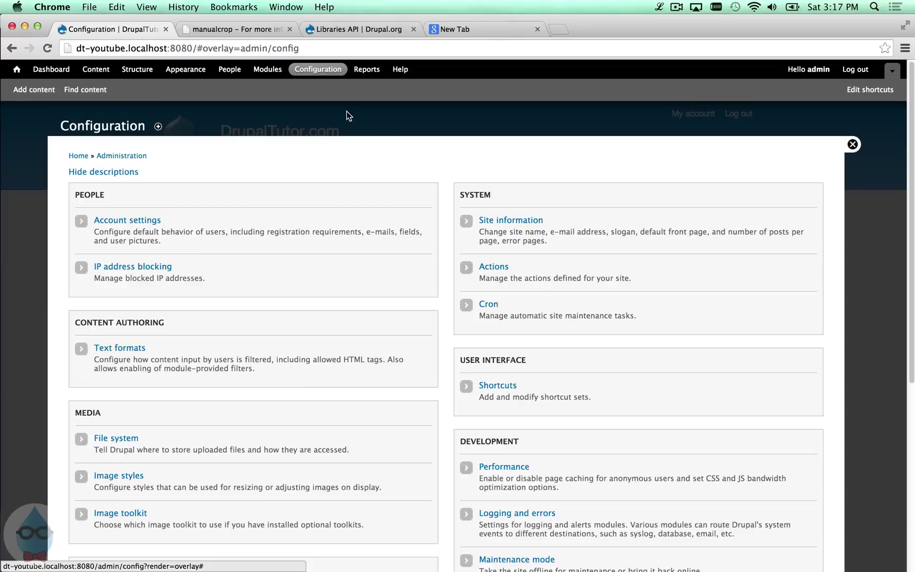
scroll(259, 379, "down", 3)
scroll(254, 371, "up", 1)
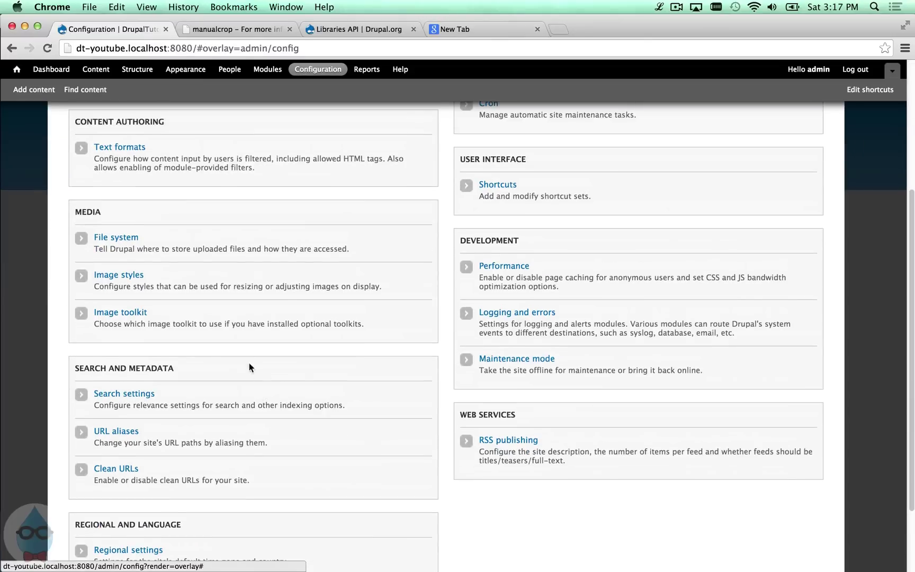
left_click(120, 275)
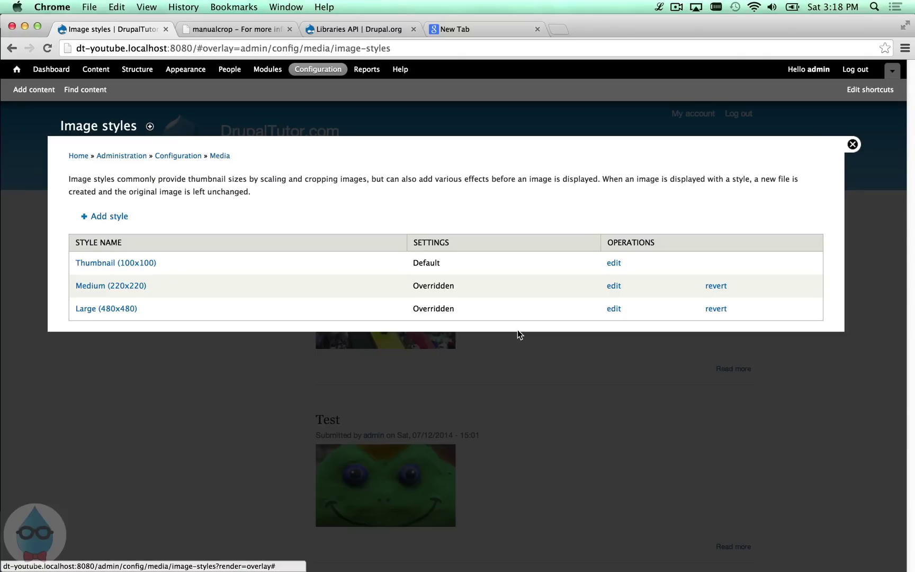
left_click(614, 289)
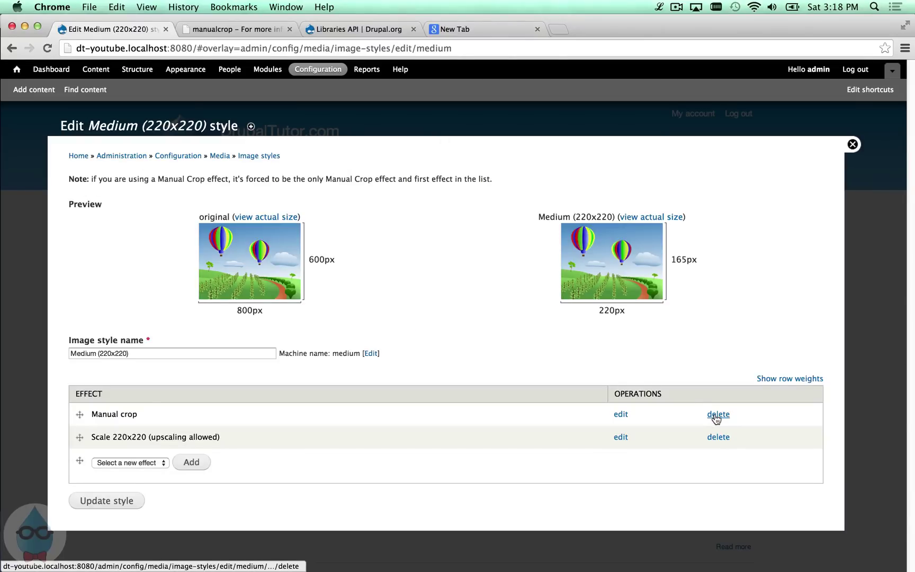
left_click(717, 415)
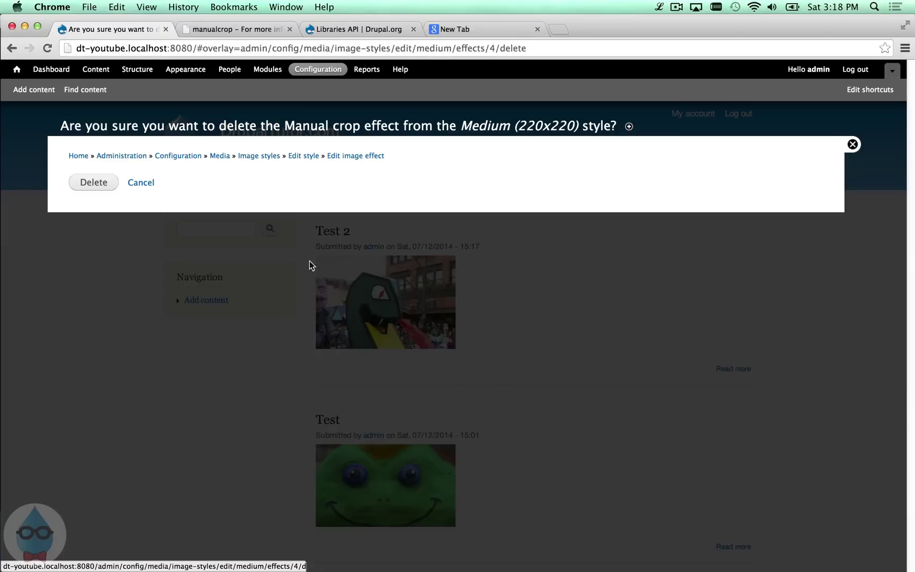
key("Return")
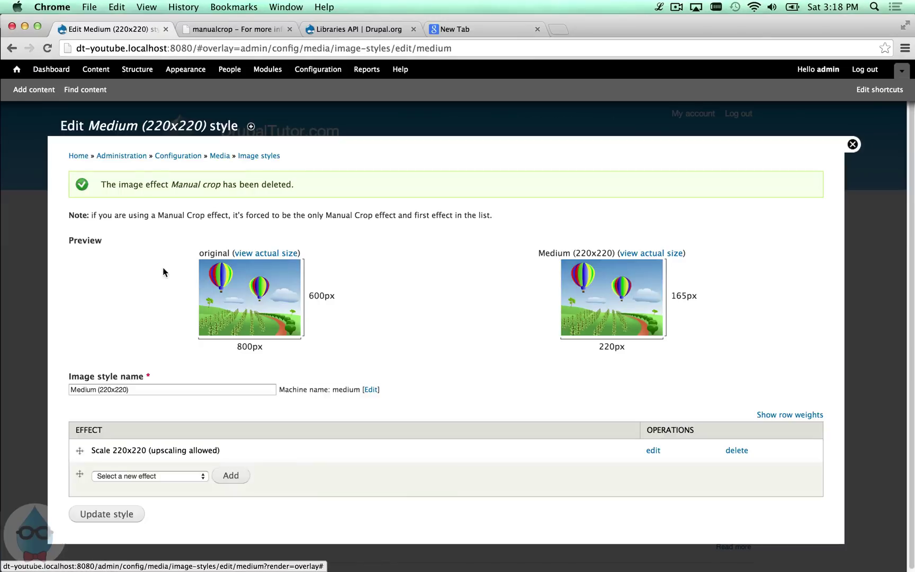
Add the Reuse a Manual Crop selection effect to the Medium style with Large as base image style, and return to the home page.
left_click(150, 476)
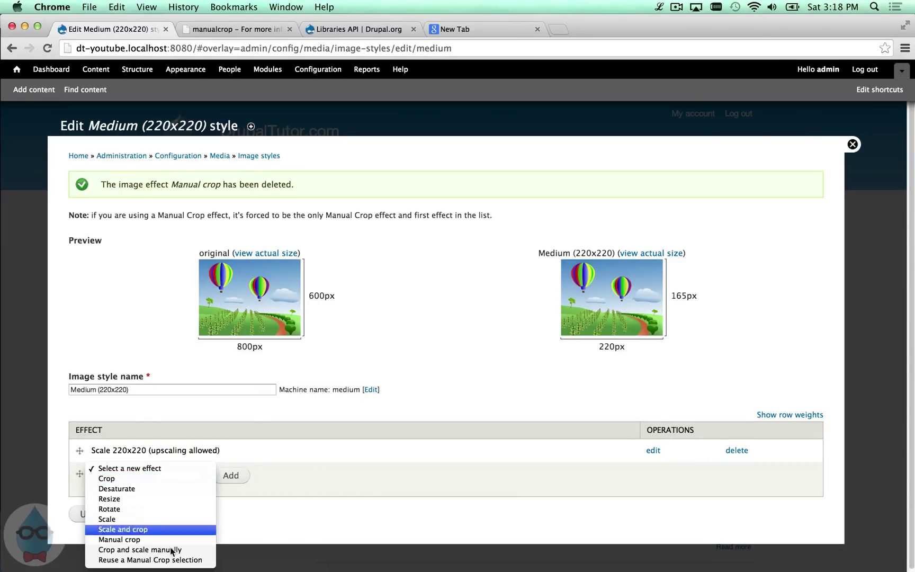
left_click(202, 560)
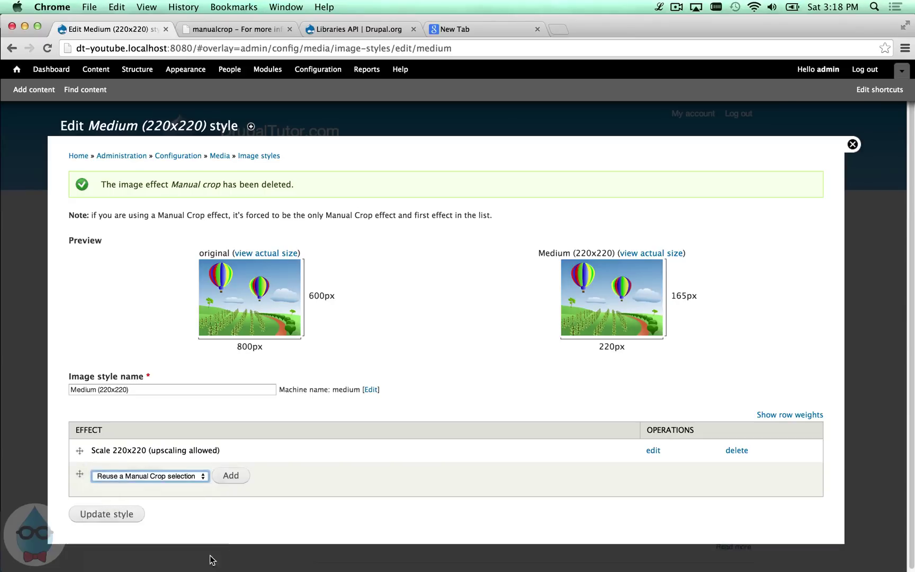
left_click(230, 479)
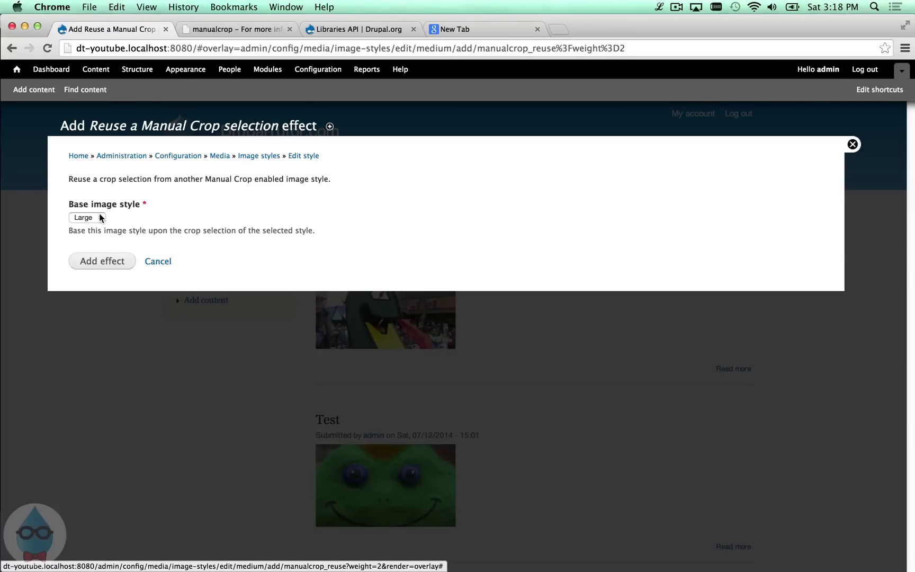
left_click(99, 218)
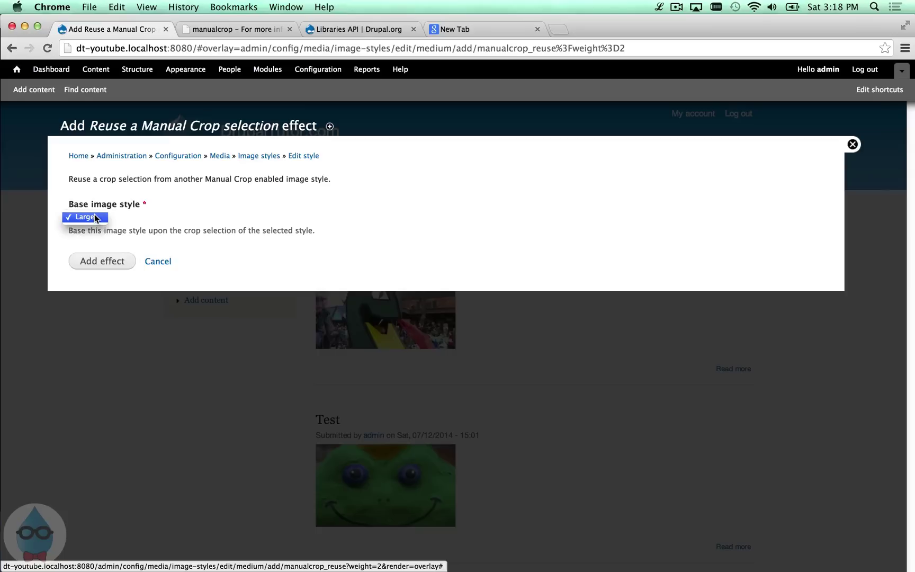
left_click(111, 218)
left_click(126, 261)
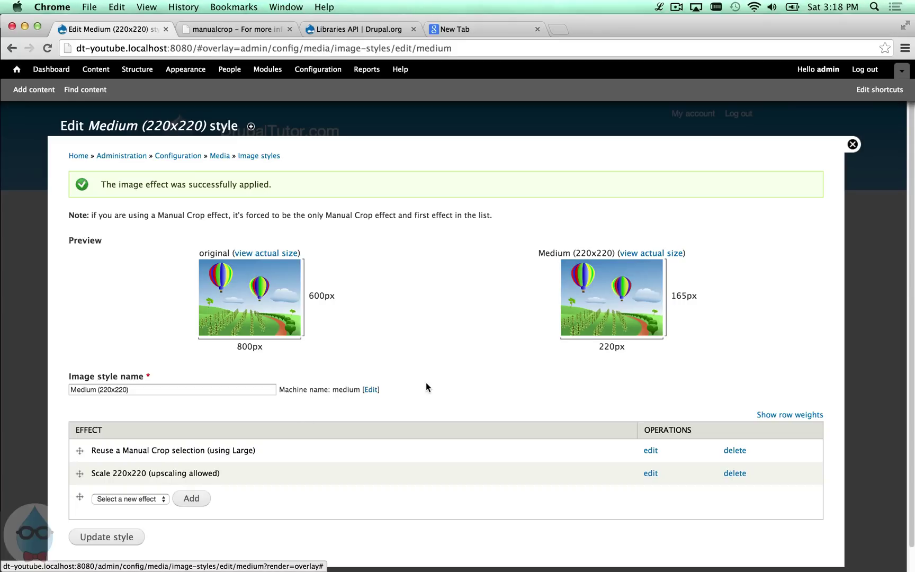
left_click(852, 145)
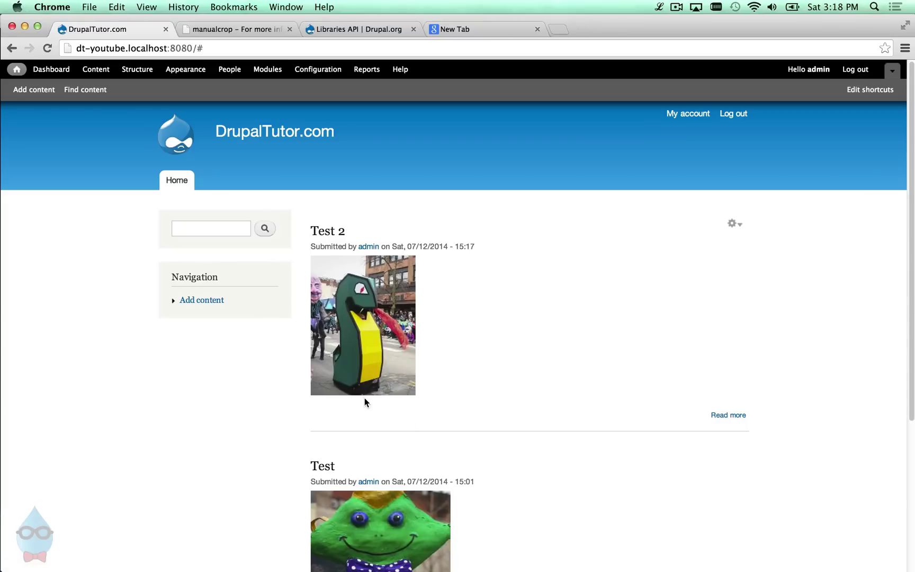
Examine the cropped image on the Test 2 page and the crop styles offered in its edit form, leaving the article unedited.
left_click(365, 307)
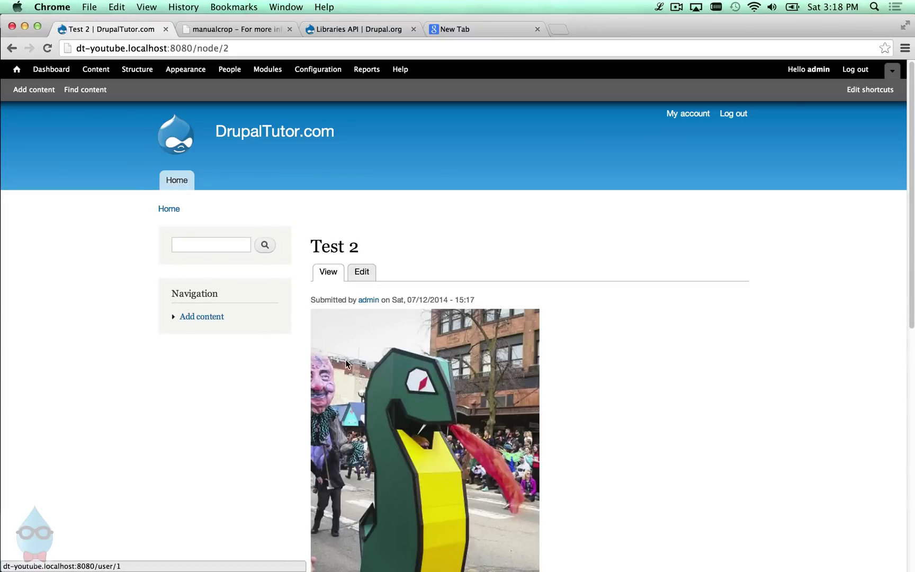
scroll(355, 372, "down", 3)
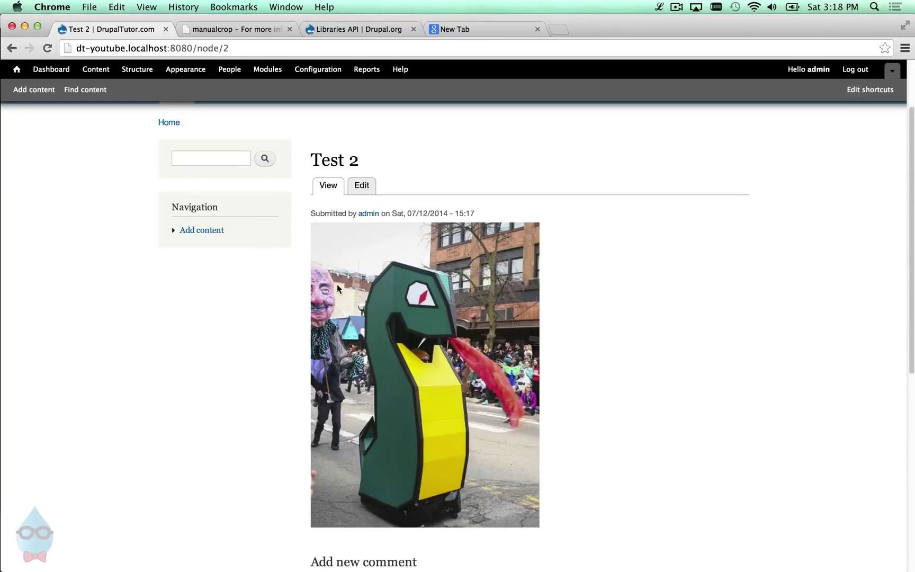
left_click(364, 186)
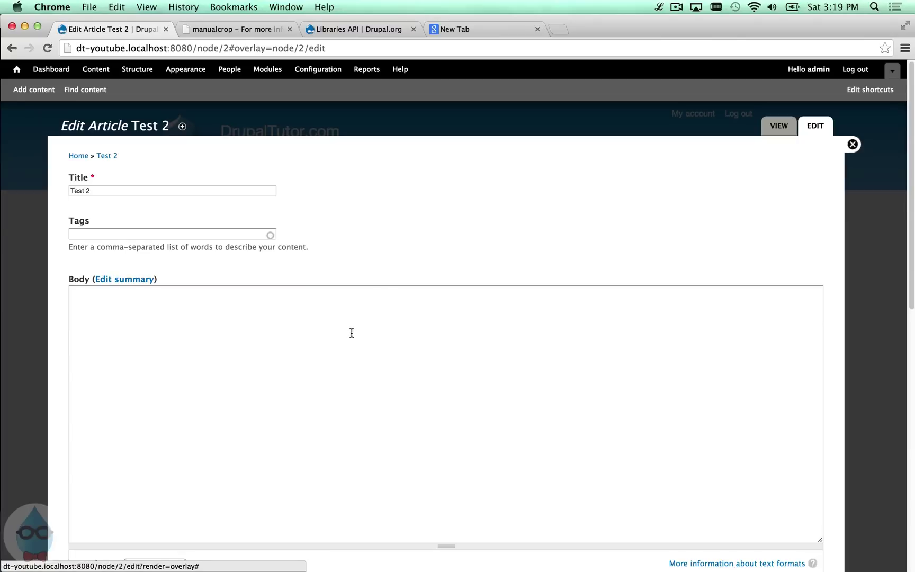
scroll(350, 328, "down", 5)
scroll(346, 327, "down", 5)
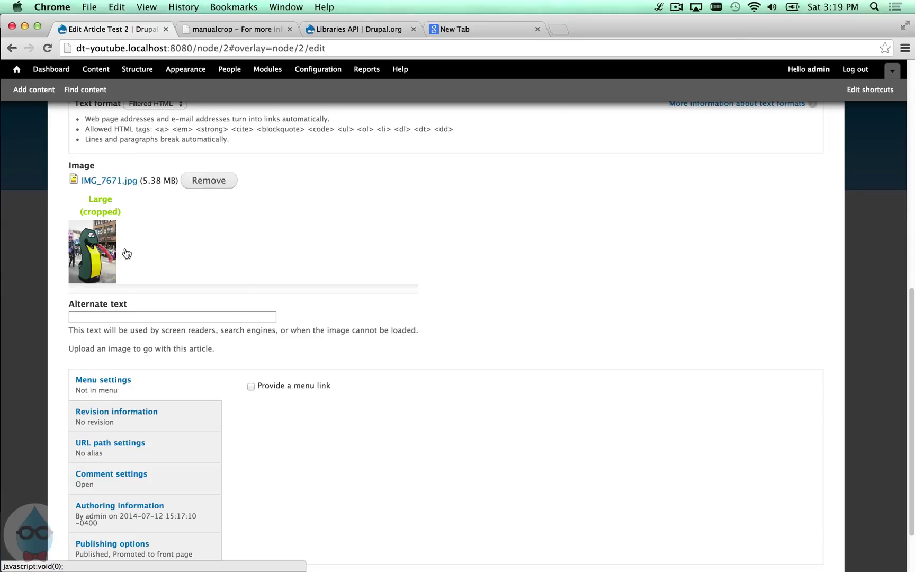
scroll(180, 312, "up", 10)
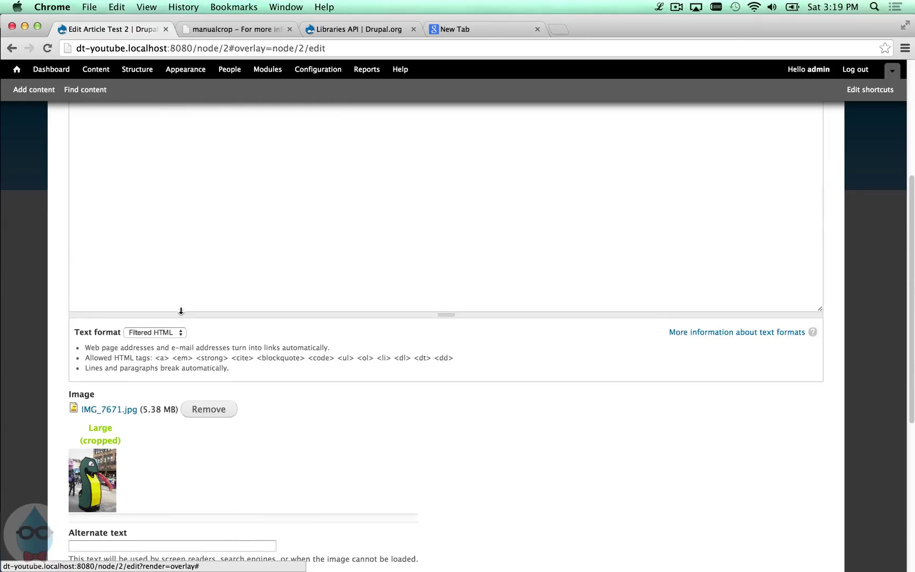
left_click(853, 144)
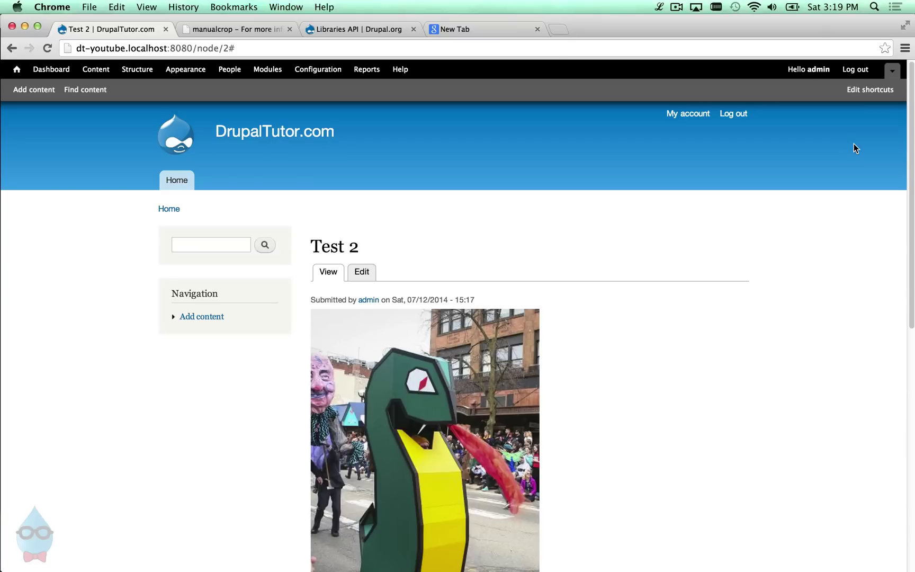
Switch to the Manual Crop README and go back to the module's project page on Drupal.org.
left_click(215, 30)
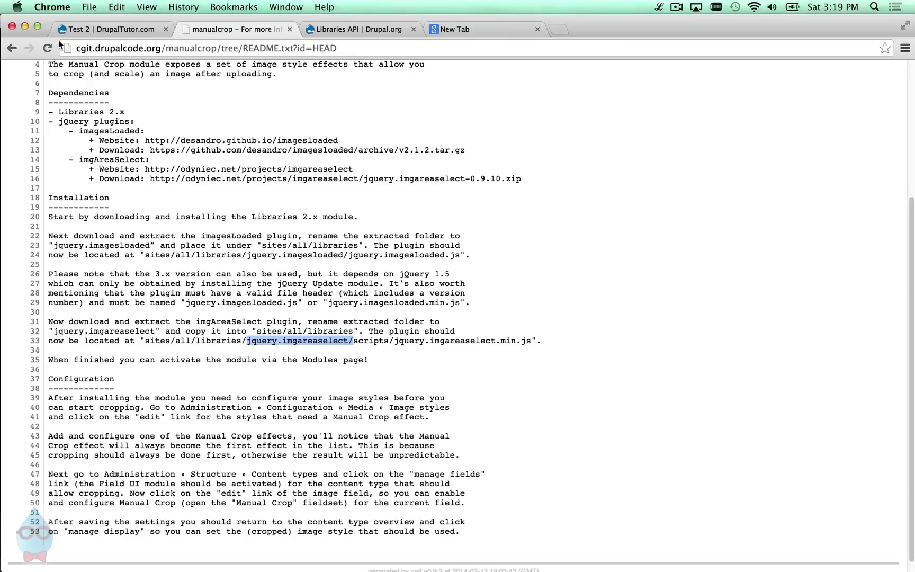
left_click(9, 49)
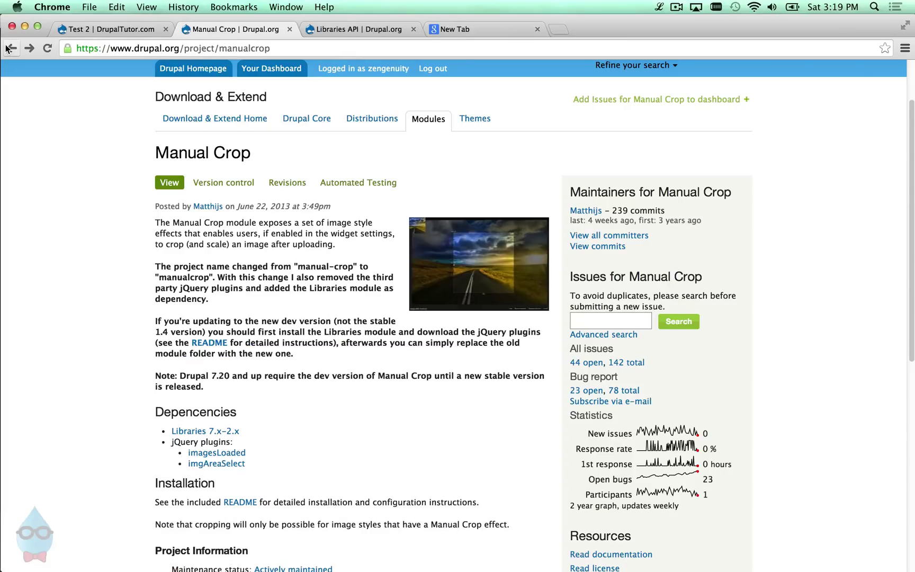